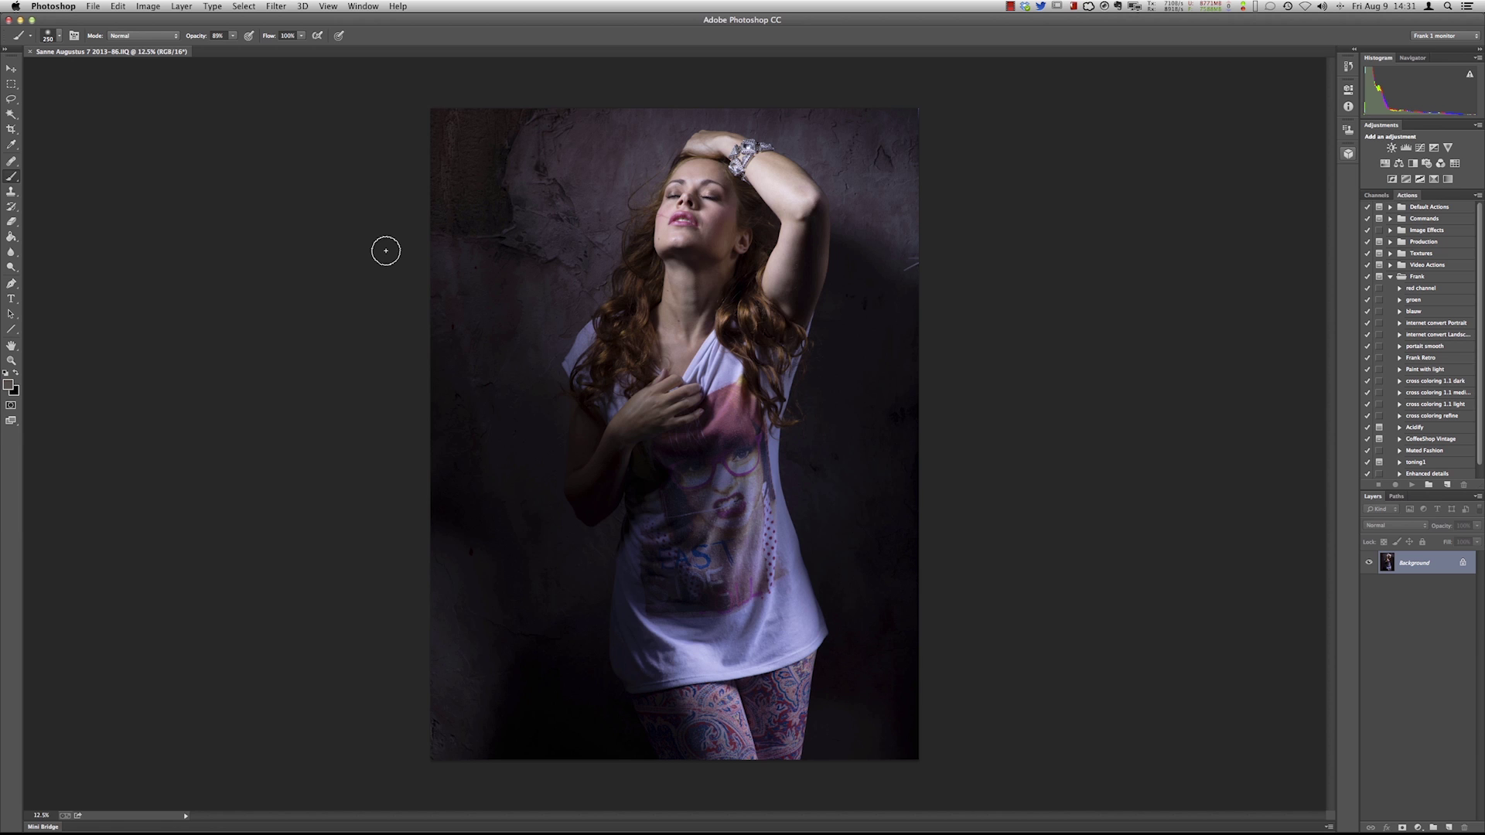
# At 100% zoom on the face, reshape the Healing Brush's elliptical tip by adjusting its angle and roundness
pyautogui.click(332, 7)
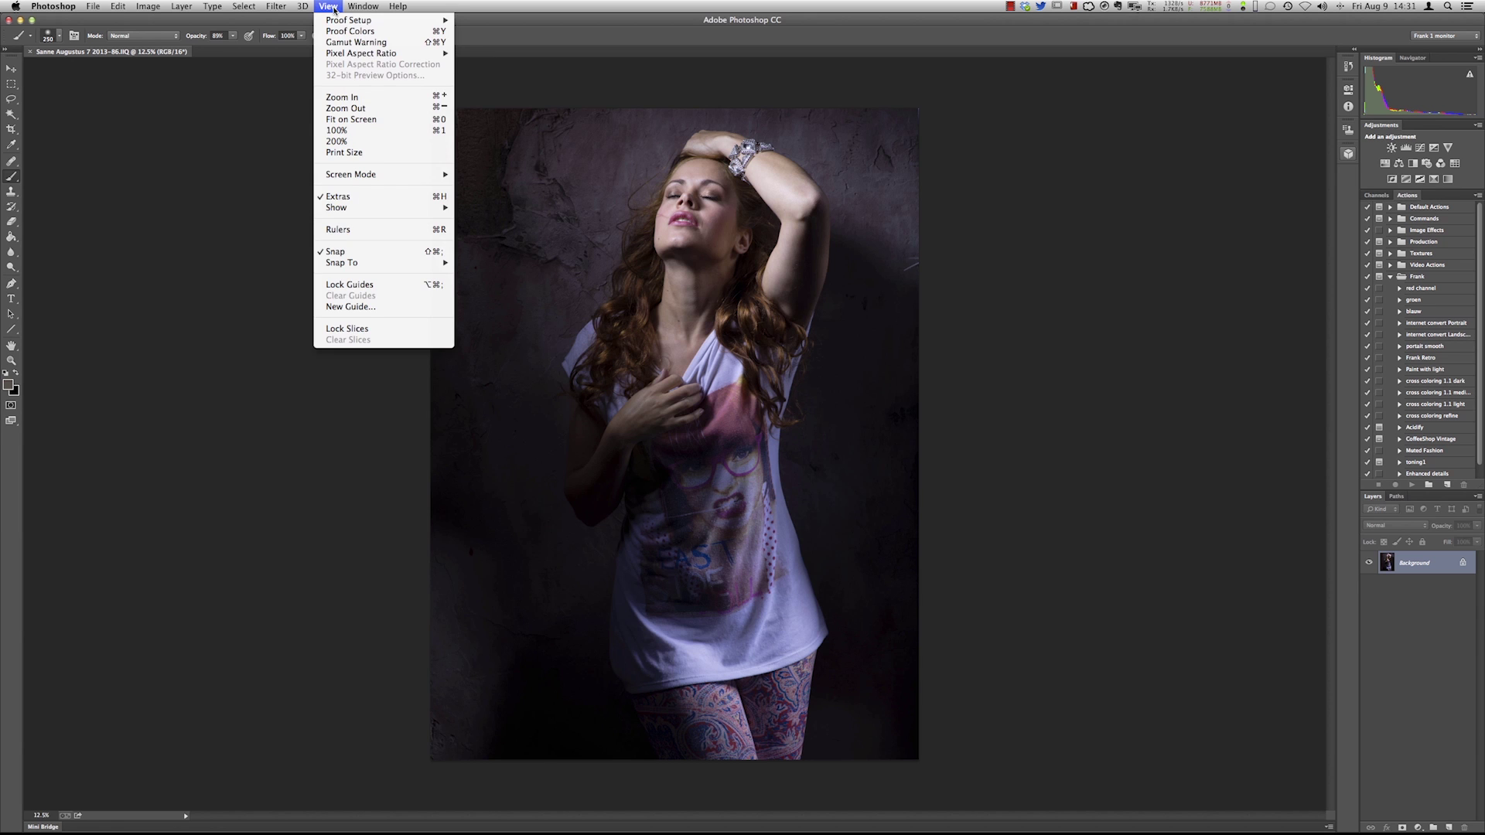
pyautogui.click(360, 132)
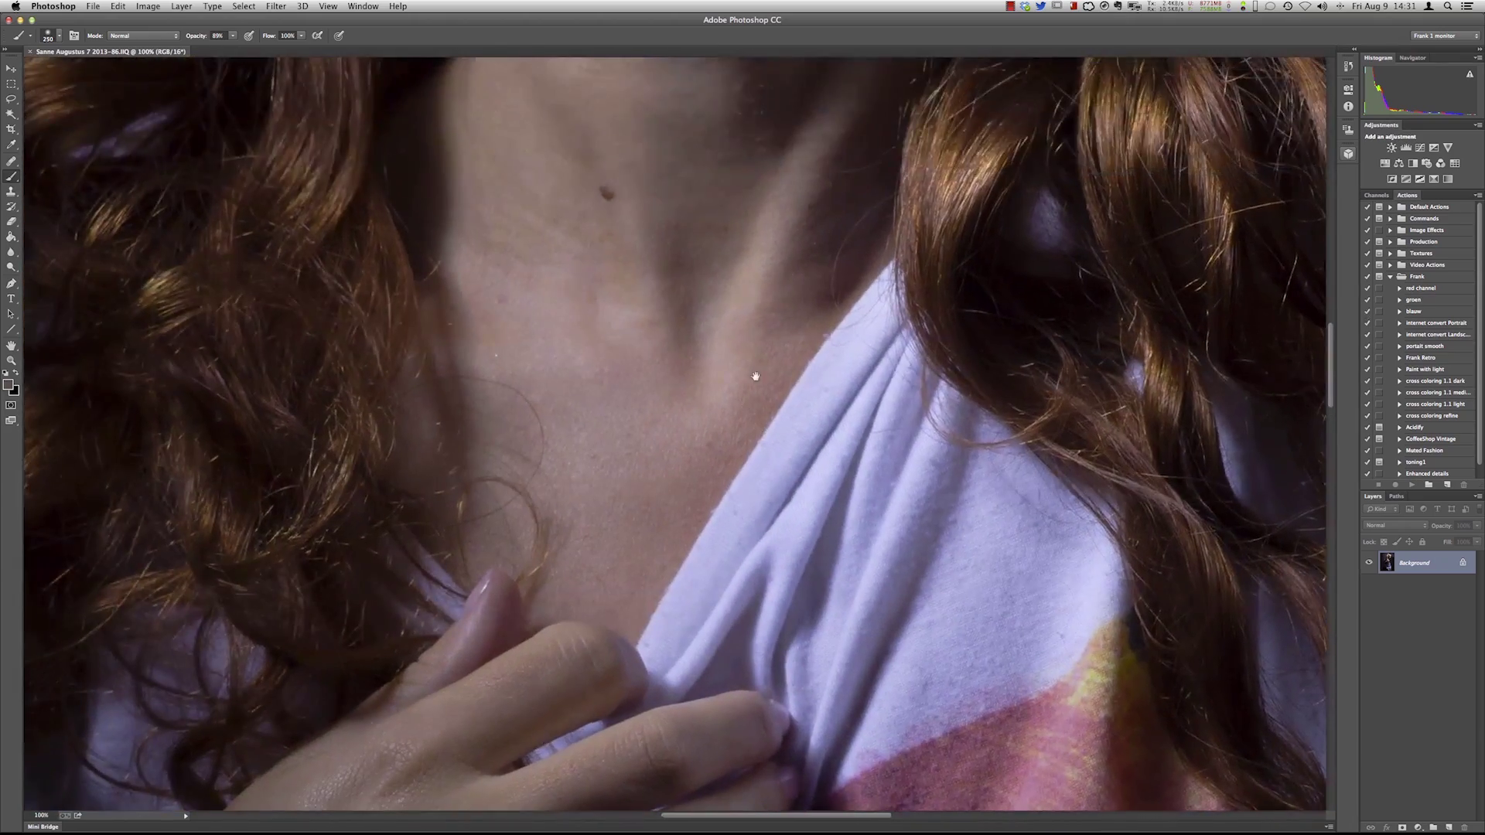
pyautogui.moveTo(743, 301); pyautogui.dragTo(732, 355)
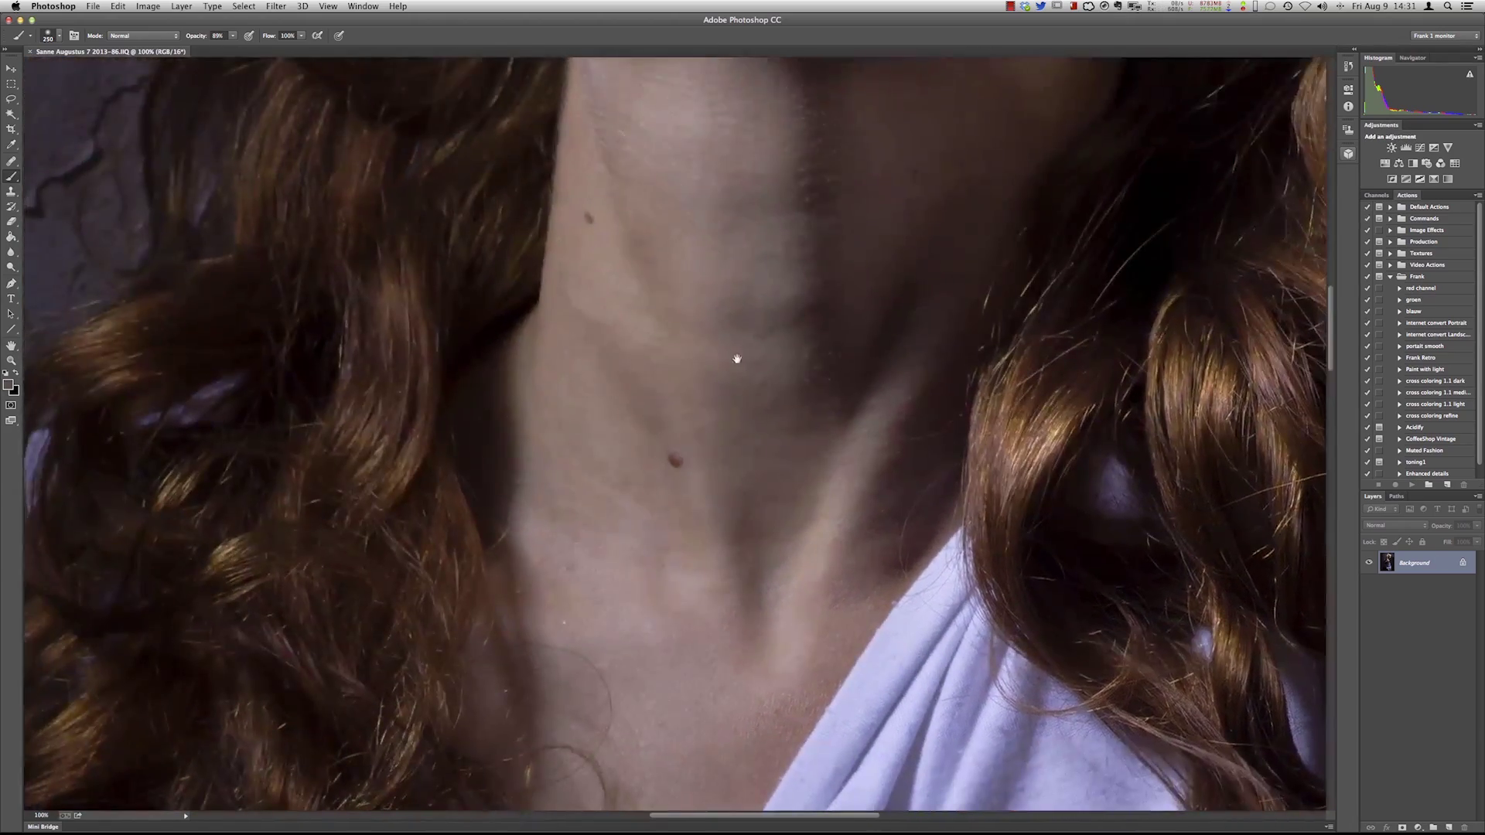
pyautogui.moveTo(726, 295)
pyautogui.mouseDown()
pyautogui.moveTo(712, 354)
pyautogui.moveTo(727, 436)
pyautogui.moveTo(705, 556)
pyautogui.mouseUp()
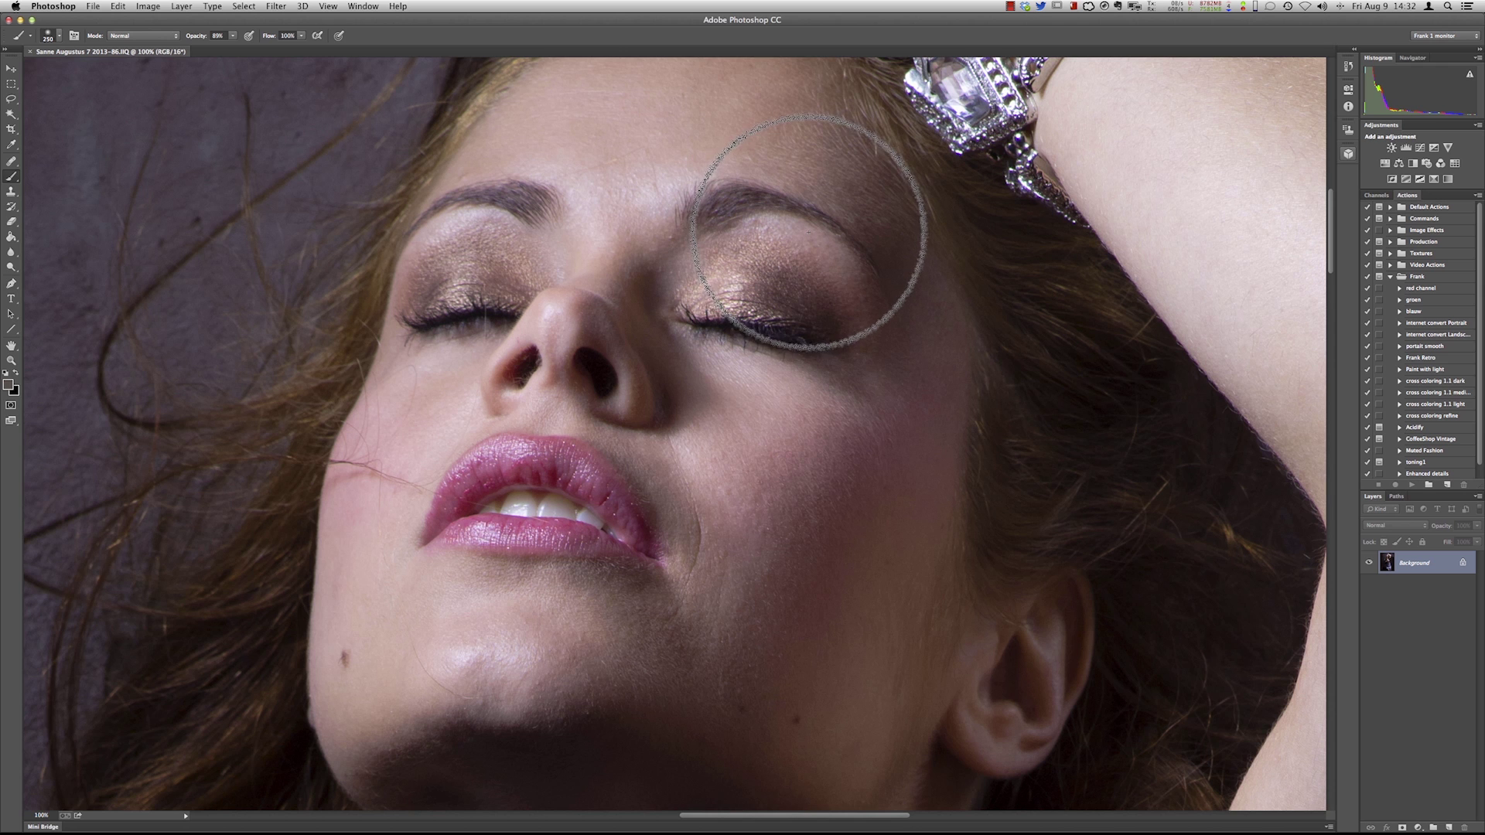
pyautogui.click(11, 161)
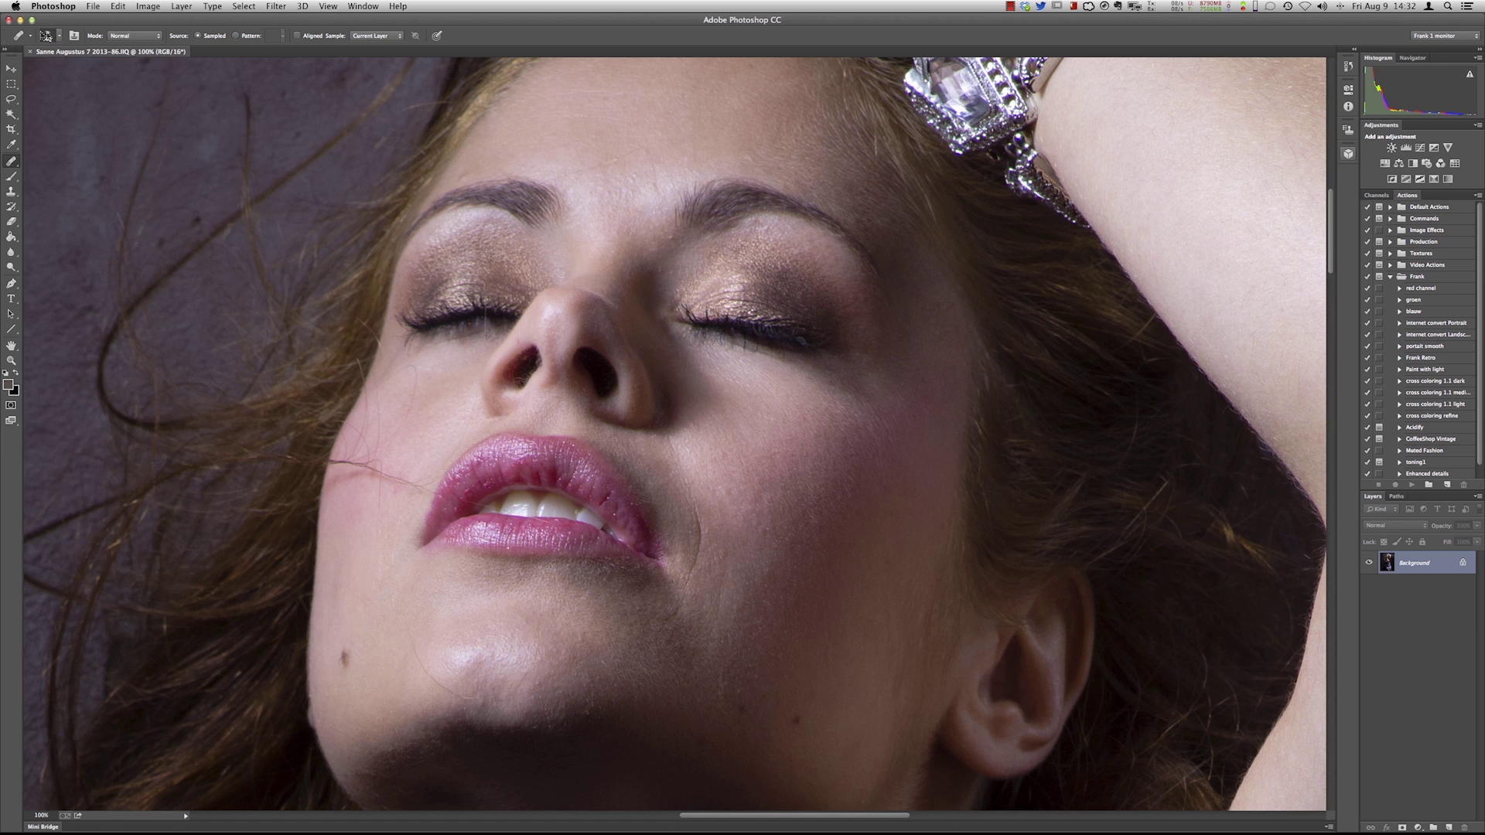
pyautogui.click(58, 36)
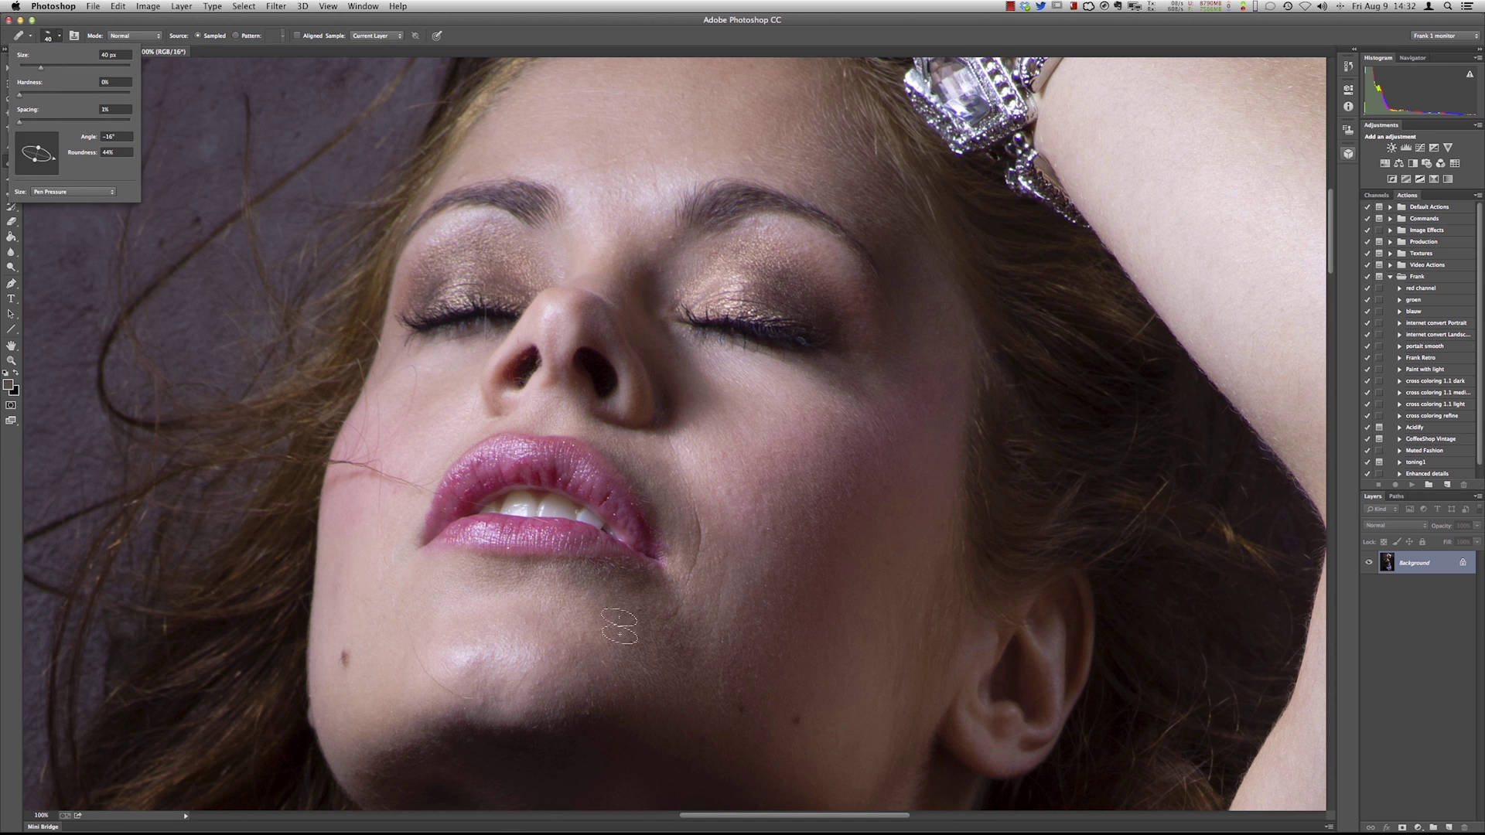
pyautogui.moveTo(609, 823)
pyautogui.moveTo(43, 149); pyautogui.dragTo(41, 149)
pyautogui.moveTo(39, 149); pyautogui.dragTo(41, 154)
pyautogui.press('Return')
# Try healing the blemishes on the forehead, cheek, jaw and chin with the Healing Brush, including the mole
pyautogui.click(651, 191)
pyautogui.scroll(-5, 681, 445)
pyautogui.click(721, 417)
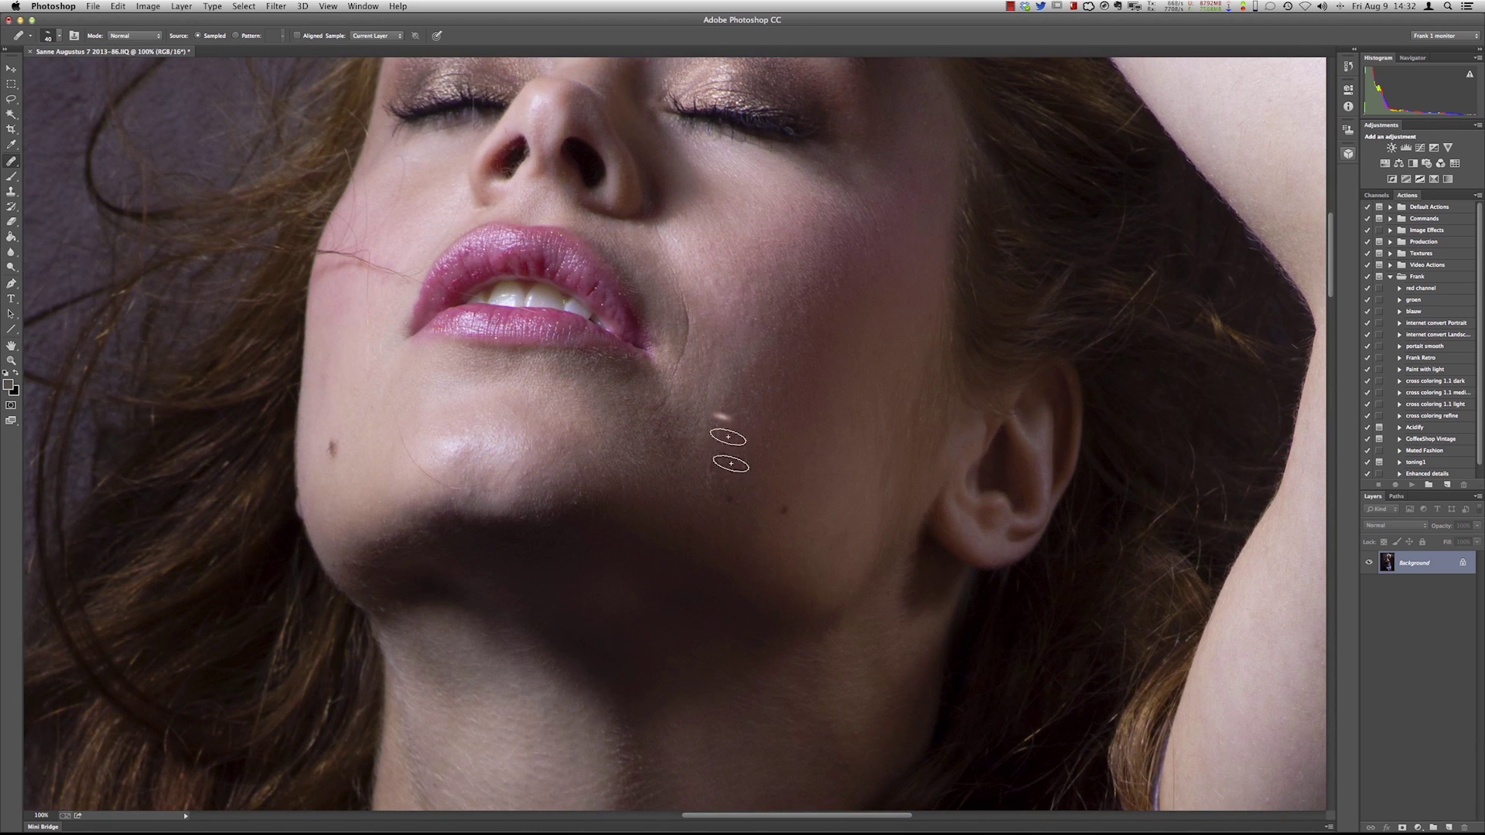
pyautogui.moveTo(723, 495); pyautogui.dragTo(809, 510)
pyautogui.moveTo(405, 433)
pyautogui.mouseDown()
pyautogui.moveTo(424, 475)
pyautogui.moveTo(468, 491)
pyautogui.mouseUp()
pyautogui.click(334, 448)
pyautogui.click(687, 373)
pyautogui.click(909, 218)
pyautogui.click(808, 244)
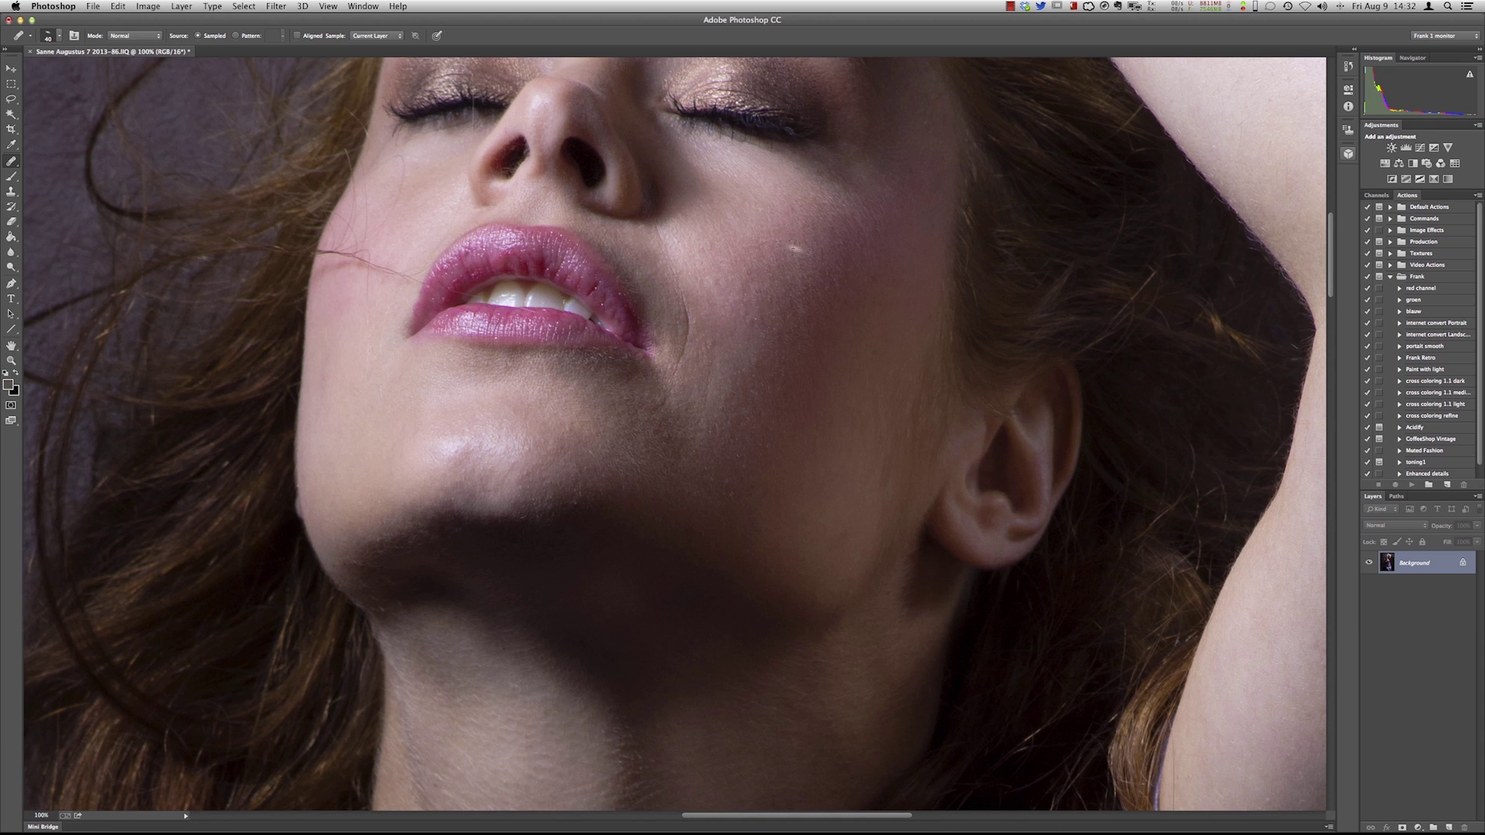
# Undo all the healing strokes made on the face
pyautogui.press('super+alt+z')
pyautogui.press('super+alt+z')
pyautogui.press('super+alt+z')
pyautogui.press('super+alt+z')
pyautogui.press('super+alt+z')
# Enter Quick Mask mode and reduce the Brush to about 40 px for marking small blemishes
pyautogui.scroll(5, 805, 249)
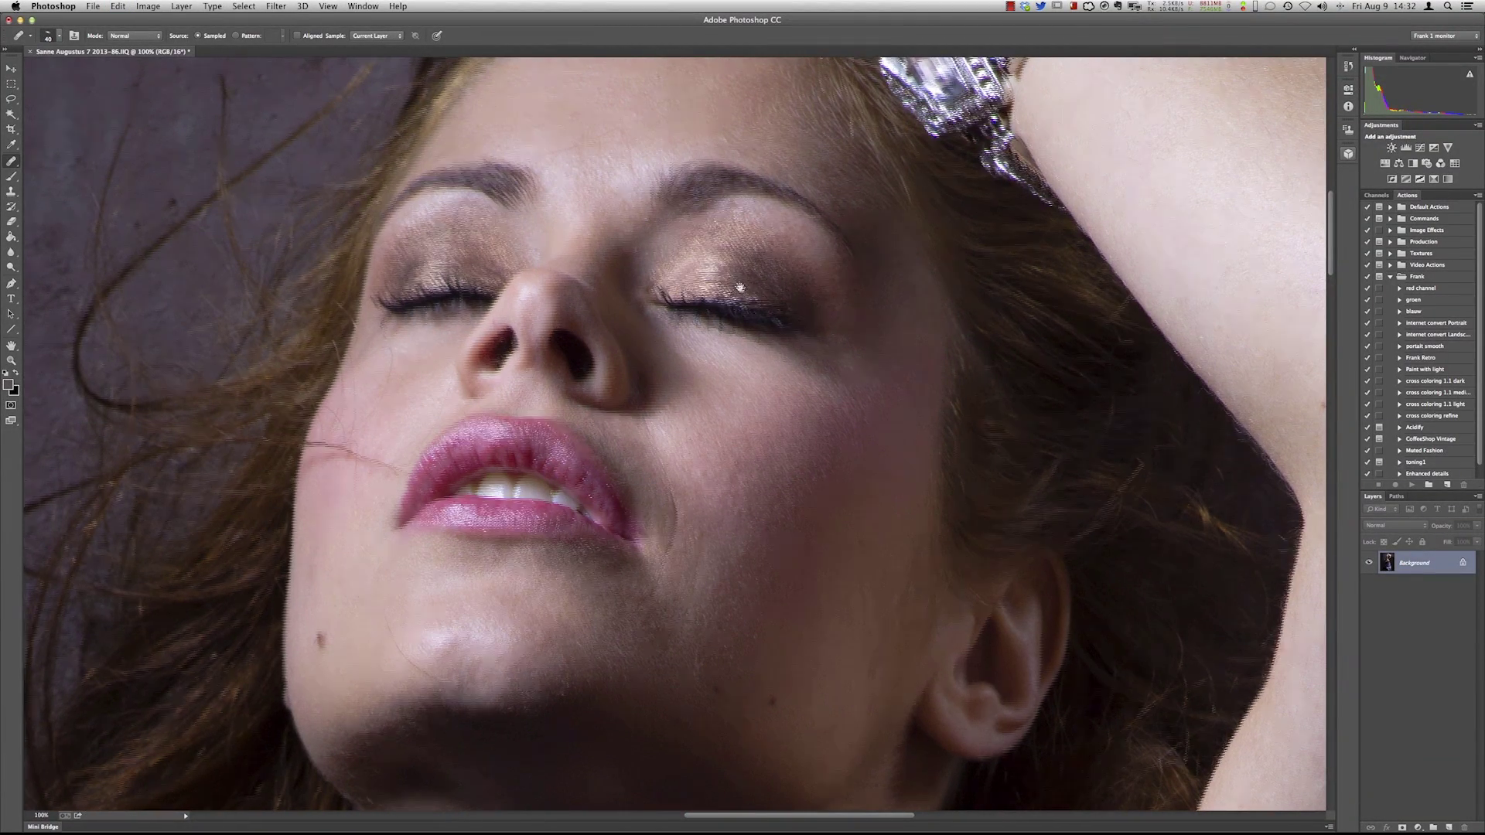
pyautogui.scroll(3, 845, 300)
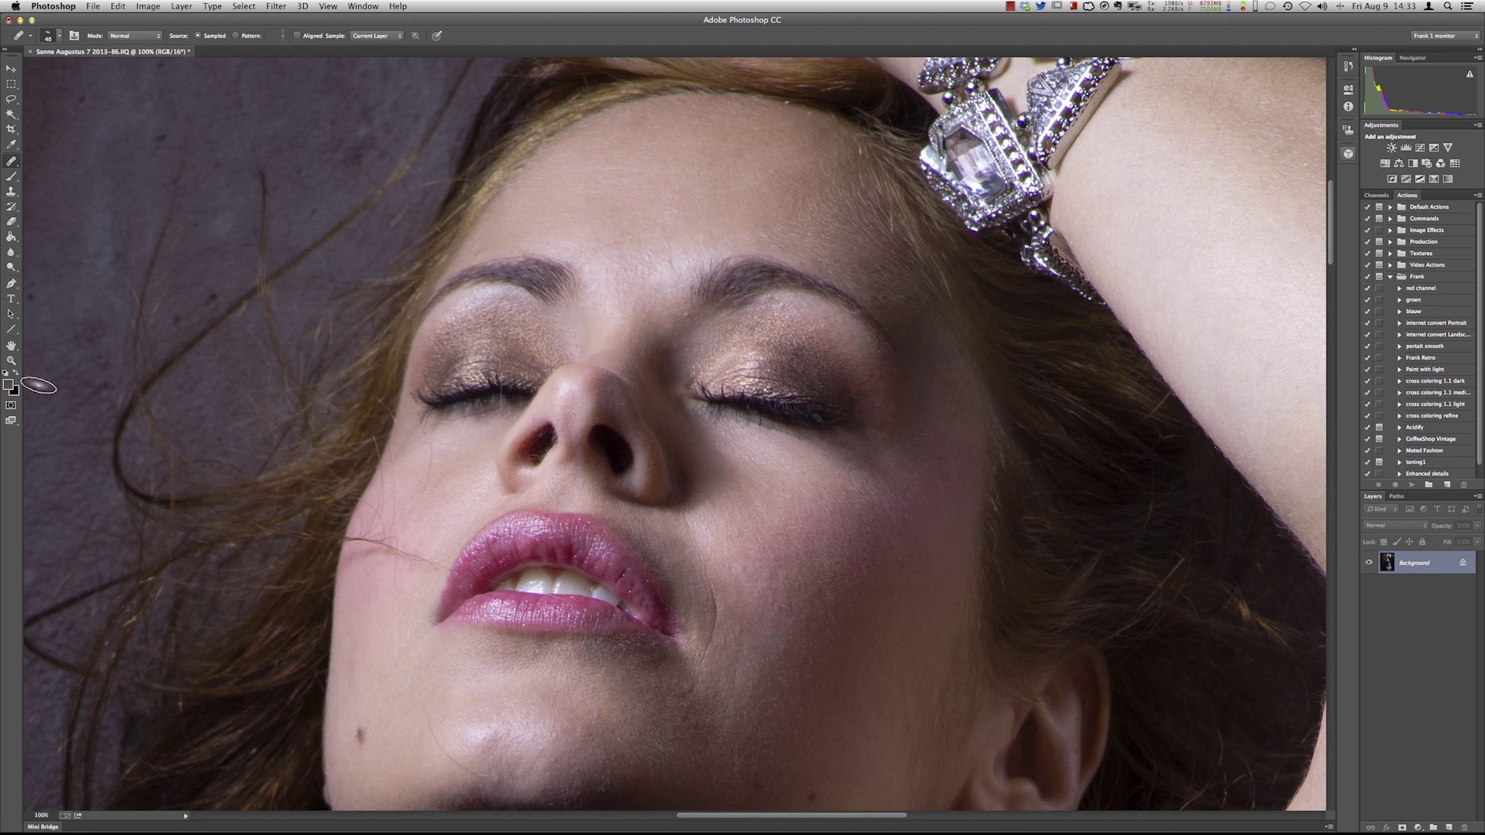
pyautogui.click(13, 405)
pyautogui.click(9, 178)
pyautogui.press('[')
pyautogui.press('[')
pyautogui.press('[')
pyautogui.press('[')
pyautogui.press('[')
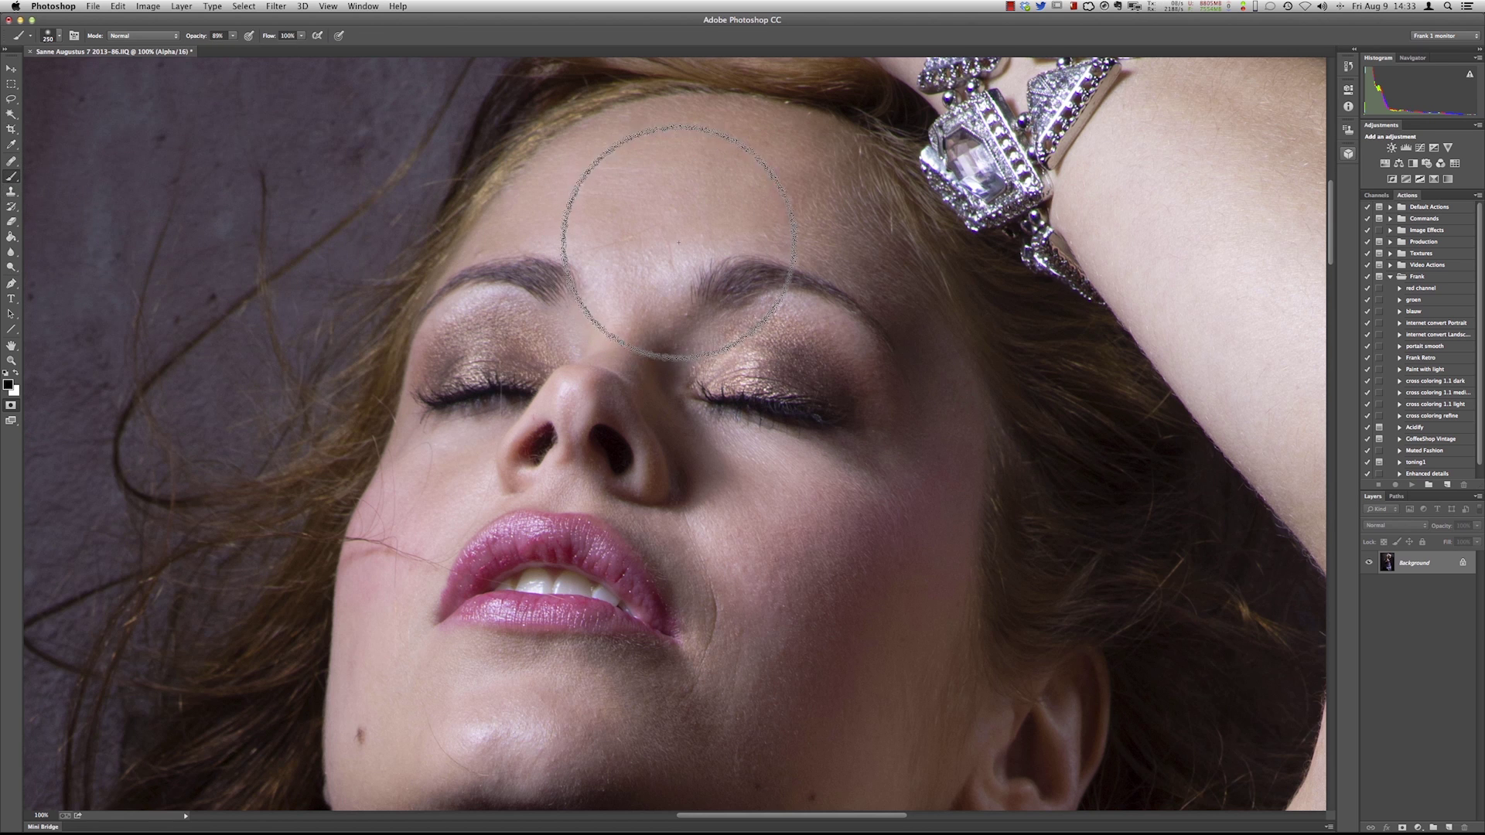
pyautogui.press('[')
pyautogui.press('[')
pyautogui.press('[')
pyautogui.press('[')
pyautogui.press('[')
pyautogui.press('[')
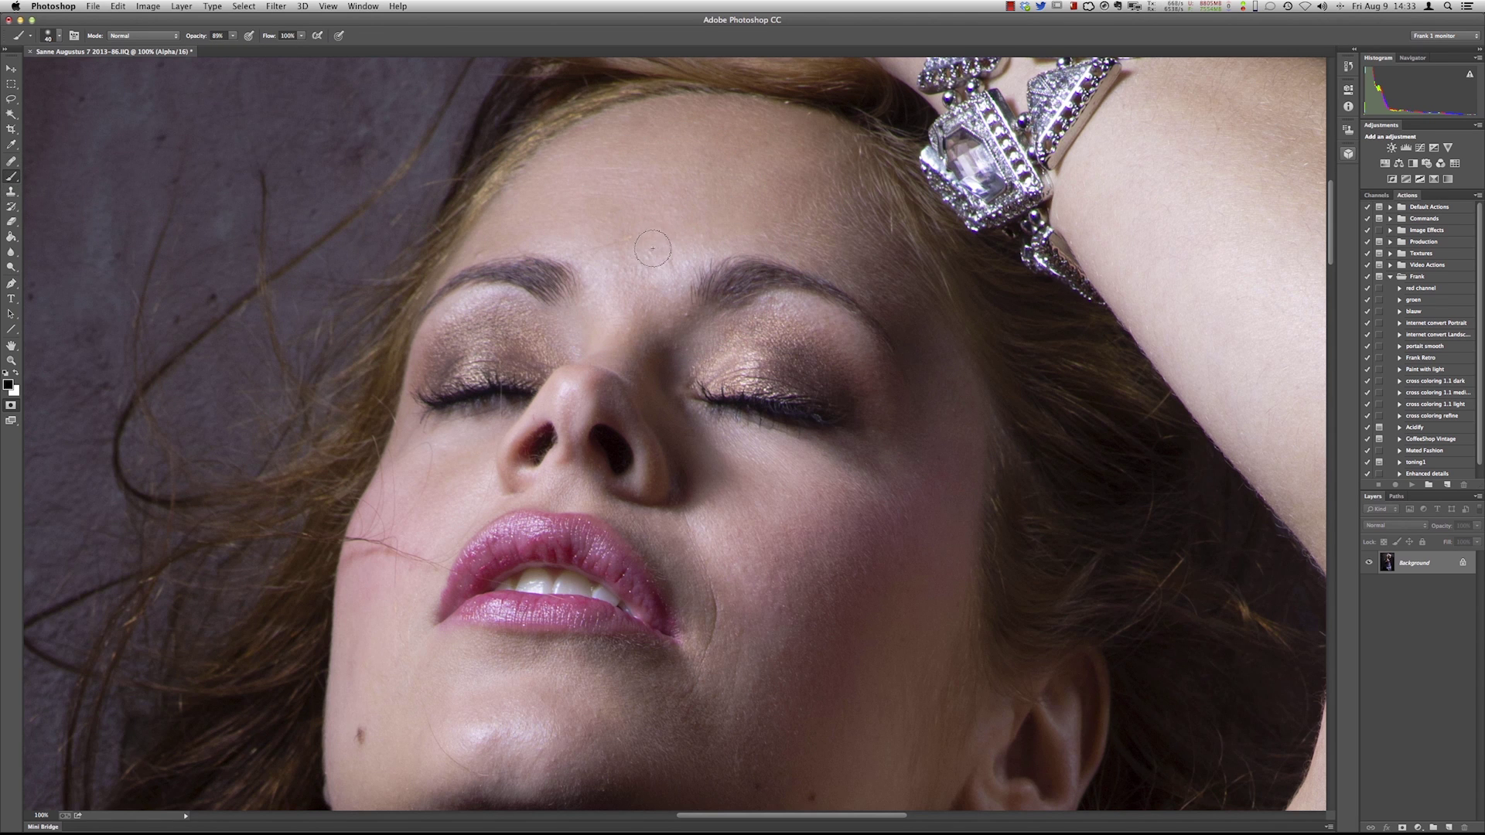
# Mask the lines between the eyebrows, the mole, the chin edge and the spots on the cheek and jaw
pyautogui.moveTo(579, 250)
pyautogui.mouseDown()
pyautogui.moveTo(655, 229)
pyautogui.moveTo(678, 266)
pyautogui.mouseUp()
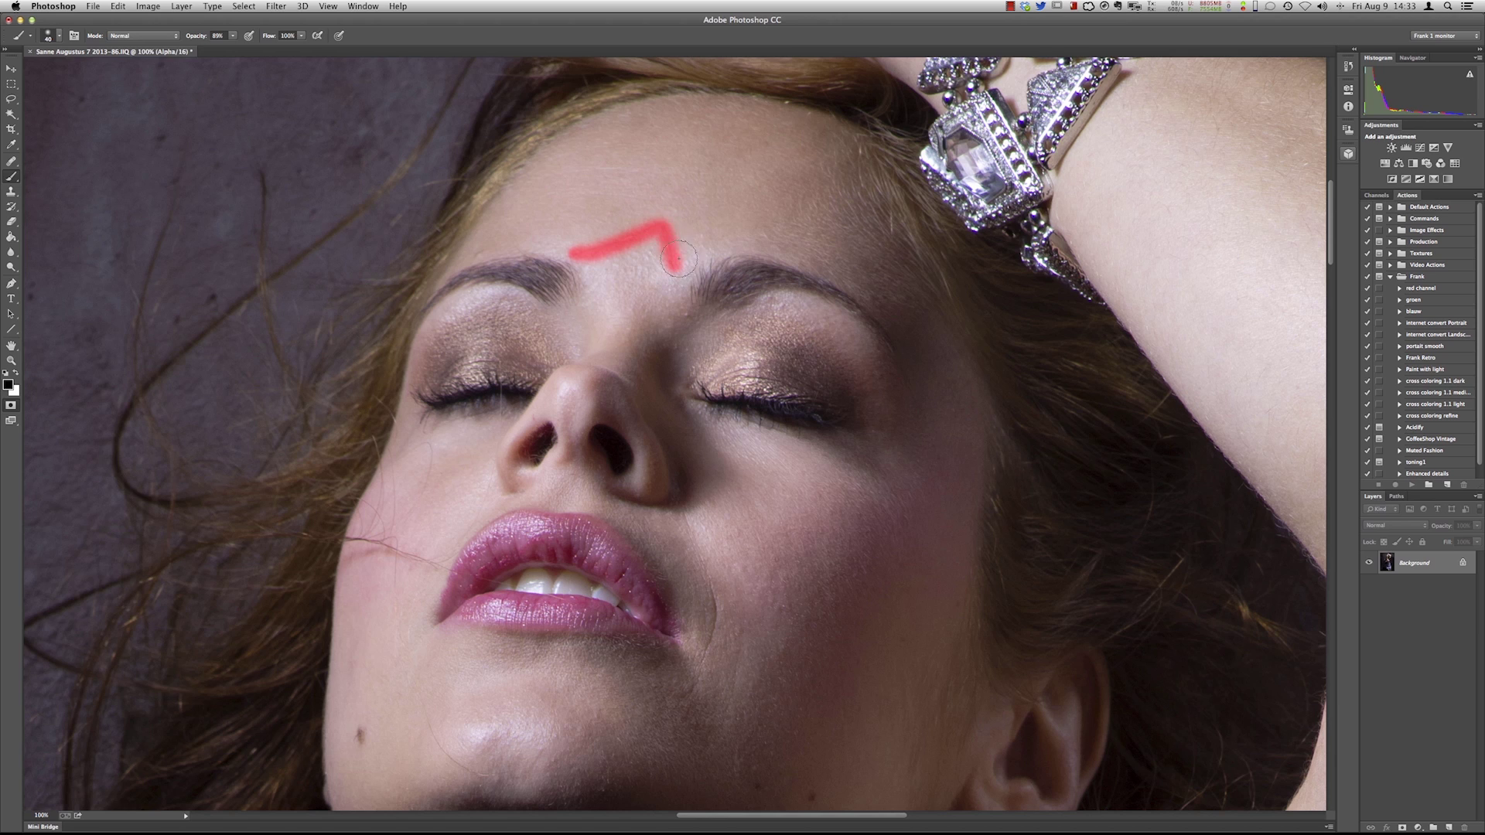
pyautogui.click(360, 739)
pyautogui.moveTo(422, 703)
pyautogui.mouseDown()
pyautogui.moveTo(464, 765)
pyautogui.moveTo(506, 782)
pyautogui.moveTo(540, 769)
pyautogui.mouseUp()
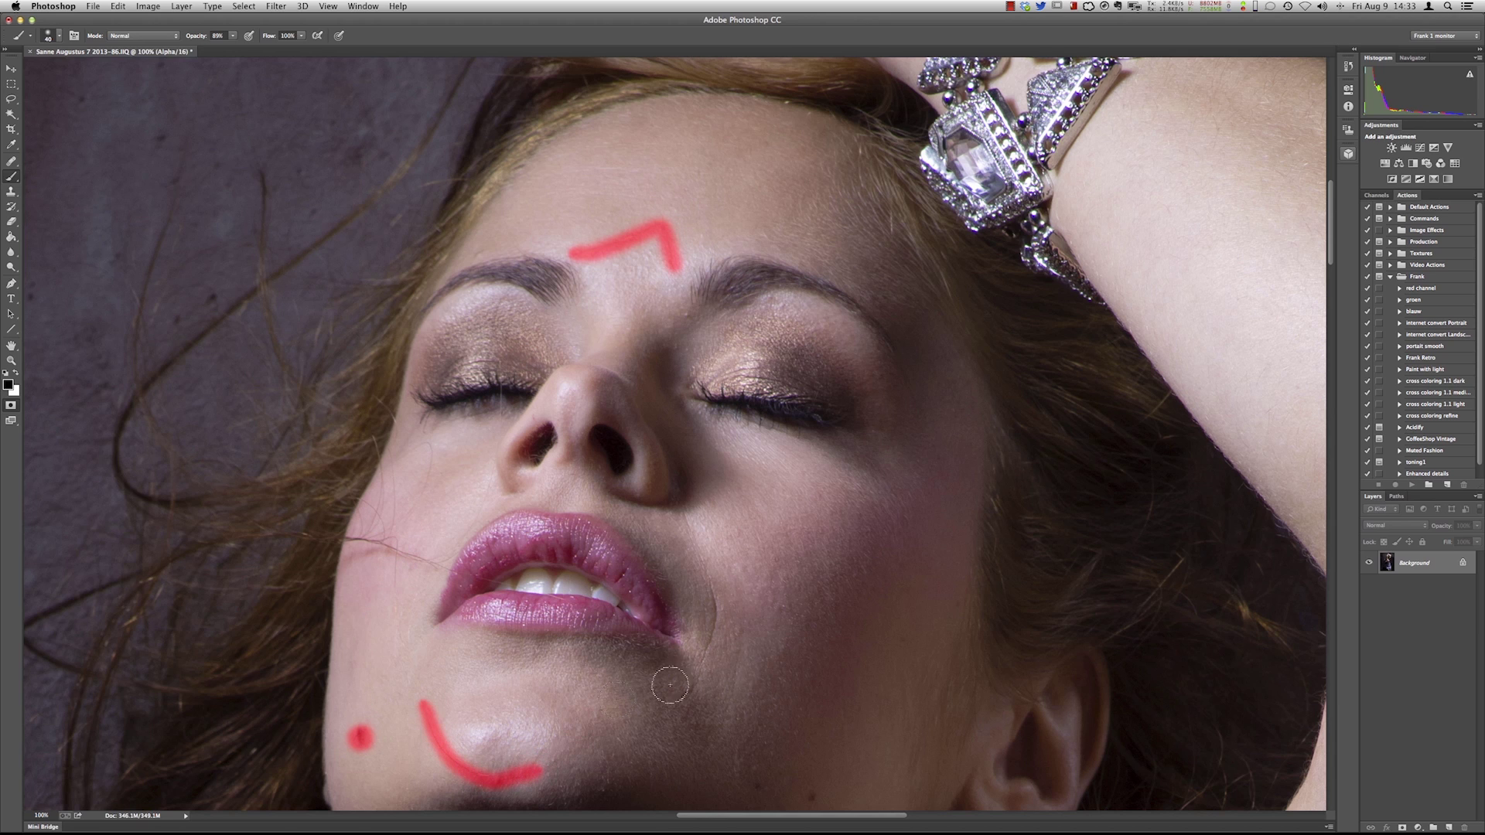
pyautogui.click(763, 783)
pyautogui.click(783, 608)
pyautogui.scroll(-5, 859, 487)
pyautogui.click(813, 516)
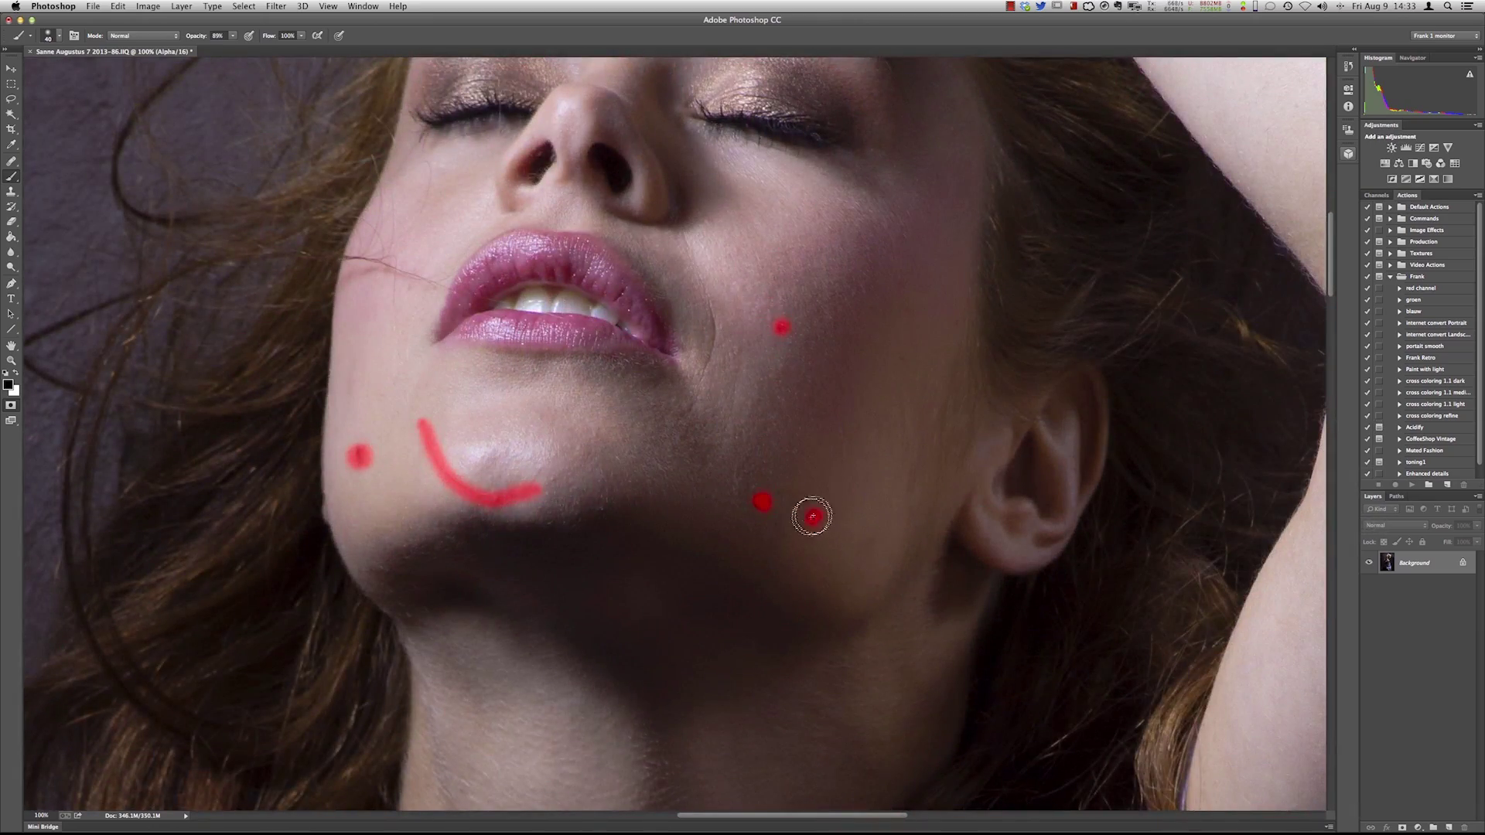
# Mask the moles on the lit and shaded sides of the neck and paint over the neck creases
pyautogui.scroll(-7, 849, 468)
pyautogui.hscroll(-2, 848, 468)
pyautogui.click(546, 499)
pyautogui.scroll(-4, 580, 510)
pyautogui.click(612, 517)
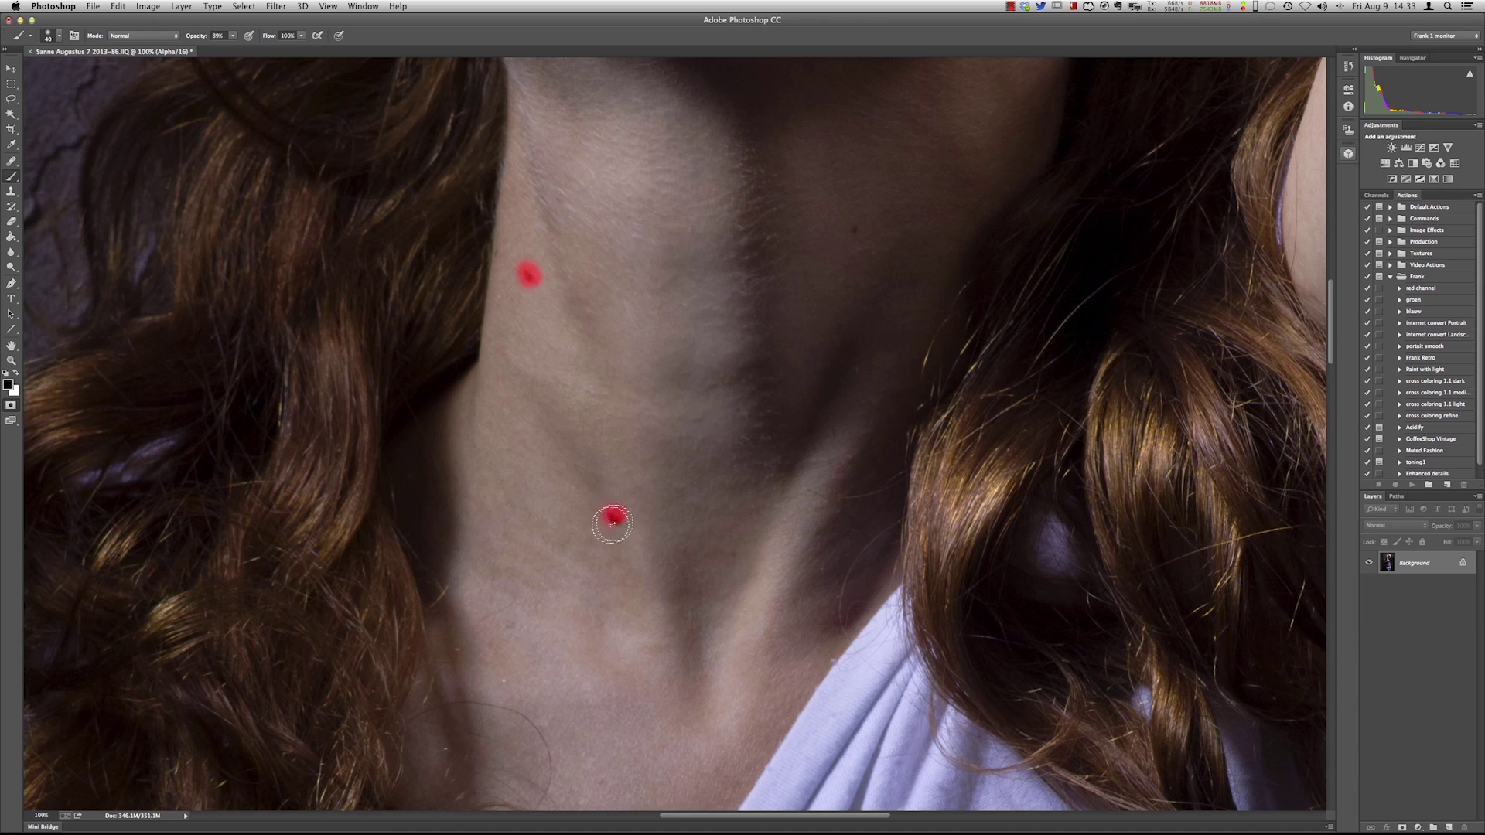
pyautogui.scroll(4, 707, 494)
pyautogui.hscroll(3, 707, 495)
pyautogui.click(683, 456)
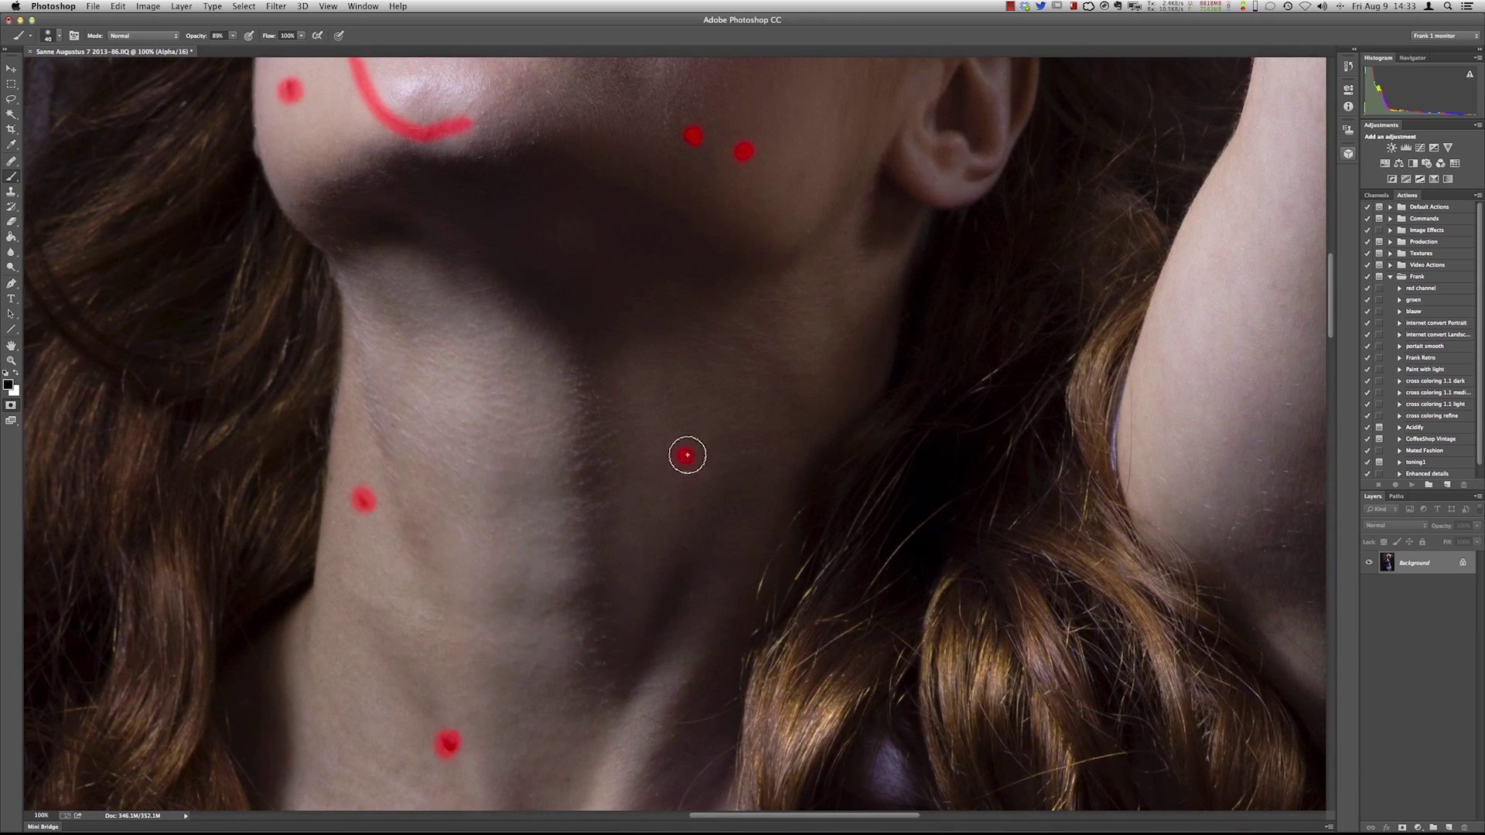
pyautogui.moveTo(653, 483); pyautogui.dragTo(798, 425)
pyautogui.scroll(-3, 541, 510)
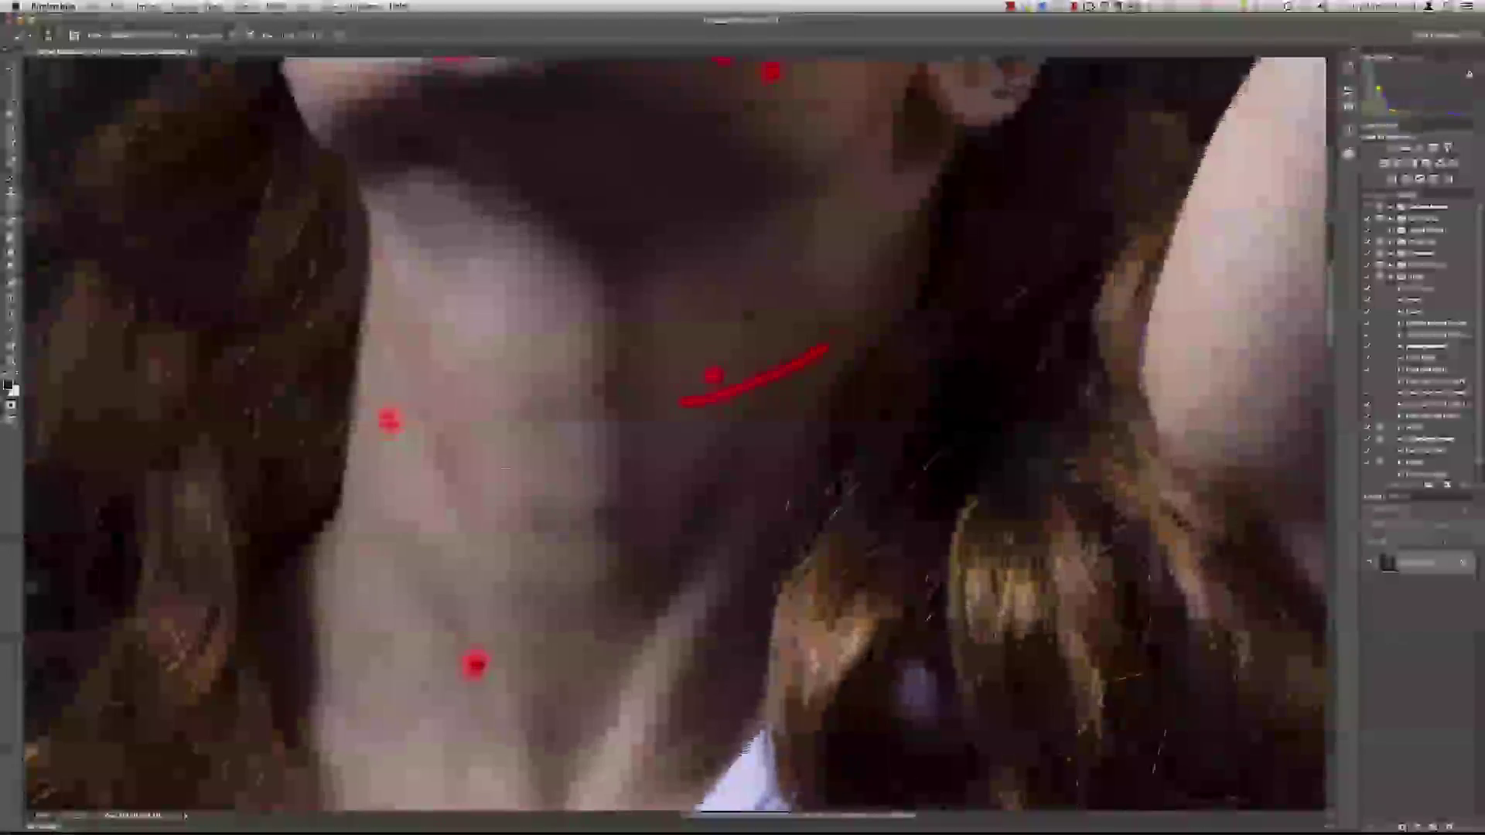
pyautogui.moveTo(364, 490)
pyautogui.mouseDown()
pyautogui.moveTo(407, 524)
pyautogui.moveTo(437, 516)
pyautogui.mouseUp()
# Mask the spot at the inner corner of the brow and three small spots on the upper forehead
pyautogui.moveTo(537, 414)
pyautogui.mouseDown()
pyautogui.moveTo(565, 546)
pyautogui.moveTo(545, 699)
pyautogui.mouseUp()
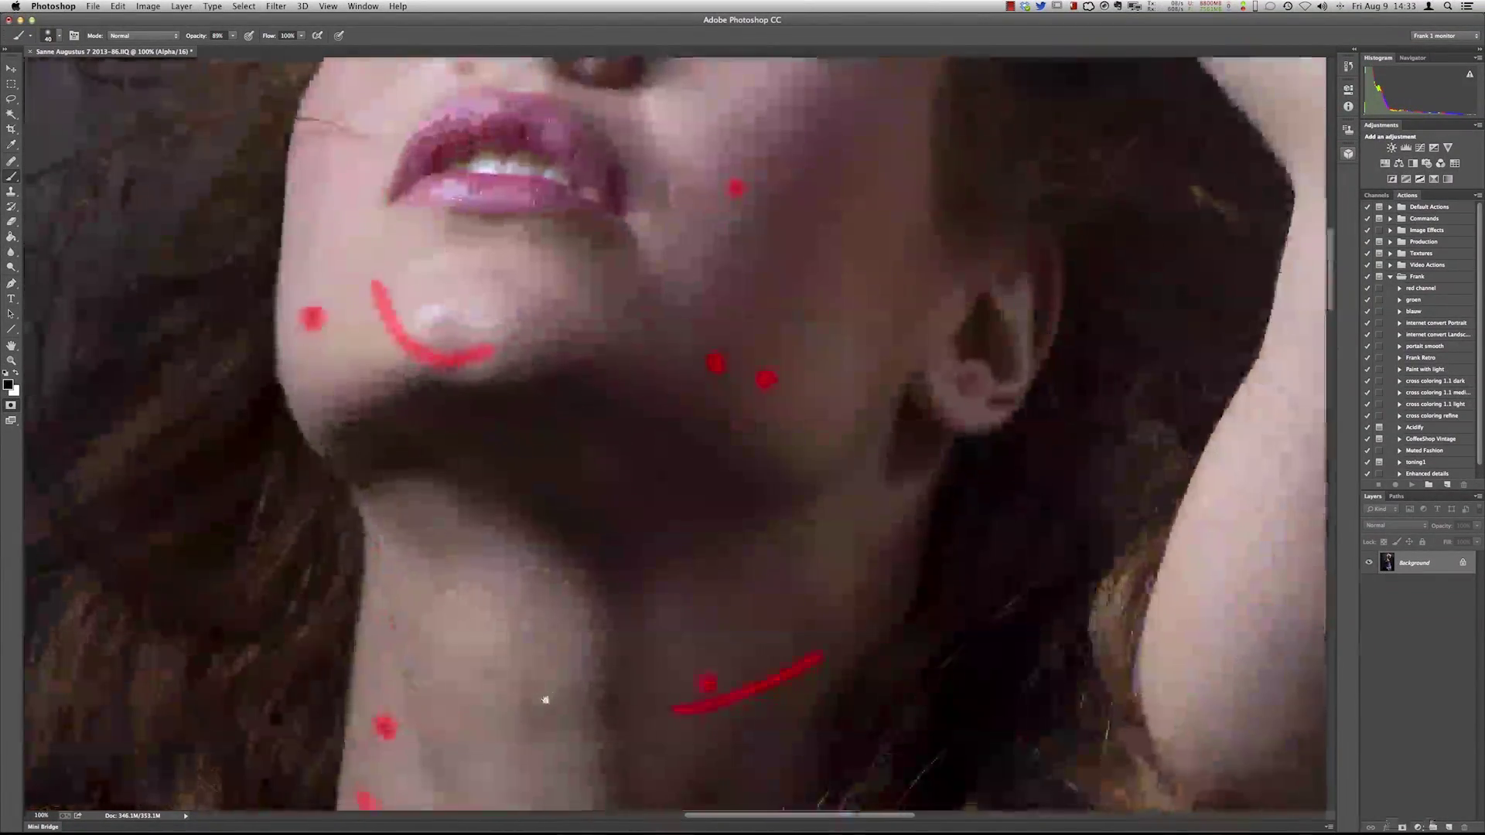
pyautogui.scroll(10, 545, 700)
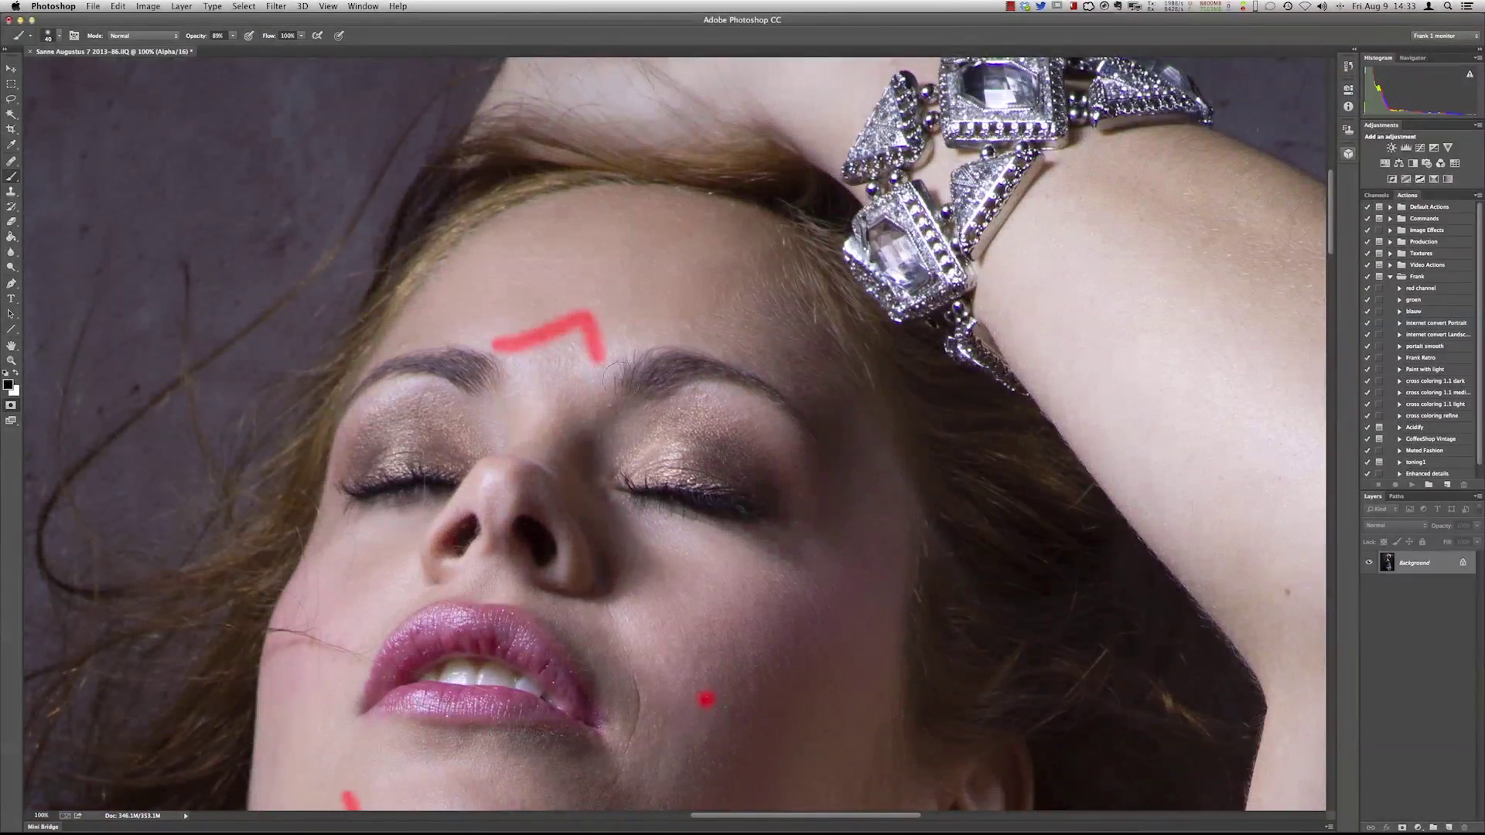
pyautogui.click(610, 403)
pyautogui.click(689, 233)
pyautogui.click(663, 248)
pyautogui.click(630, 256)
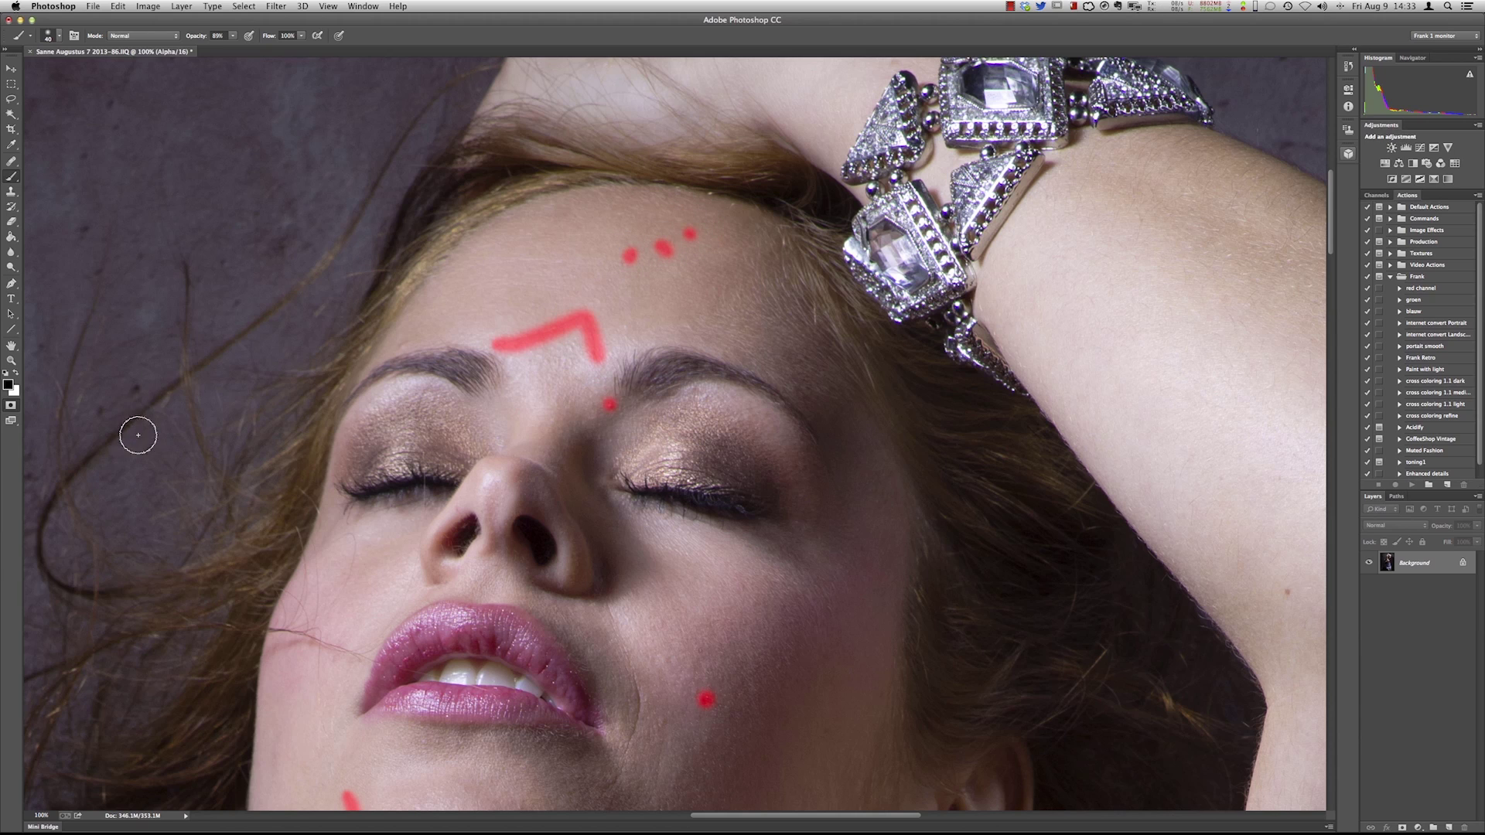
# Convert the quick mask to a selection and invert it to select only the painted blemishes
pyautogui.click(11, 405)
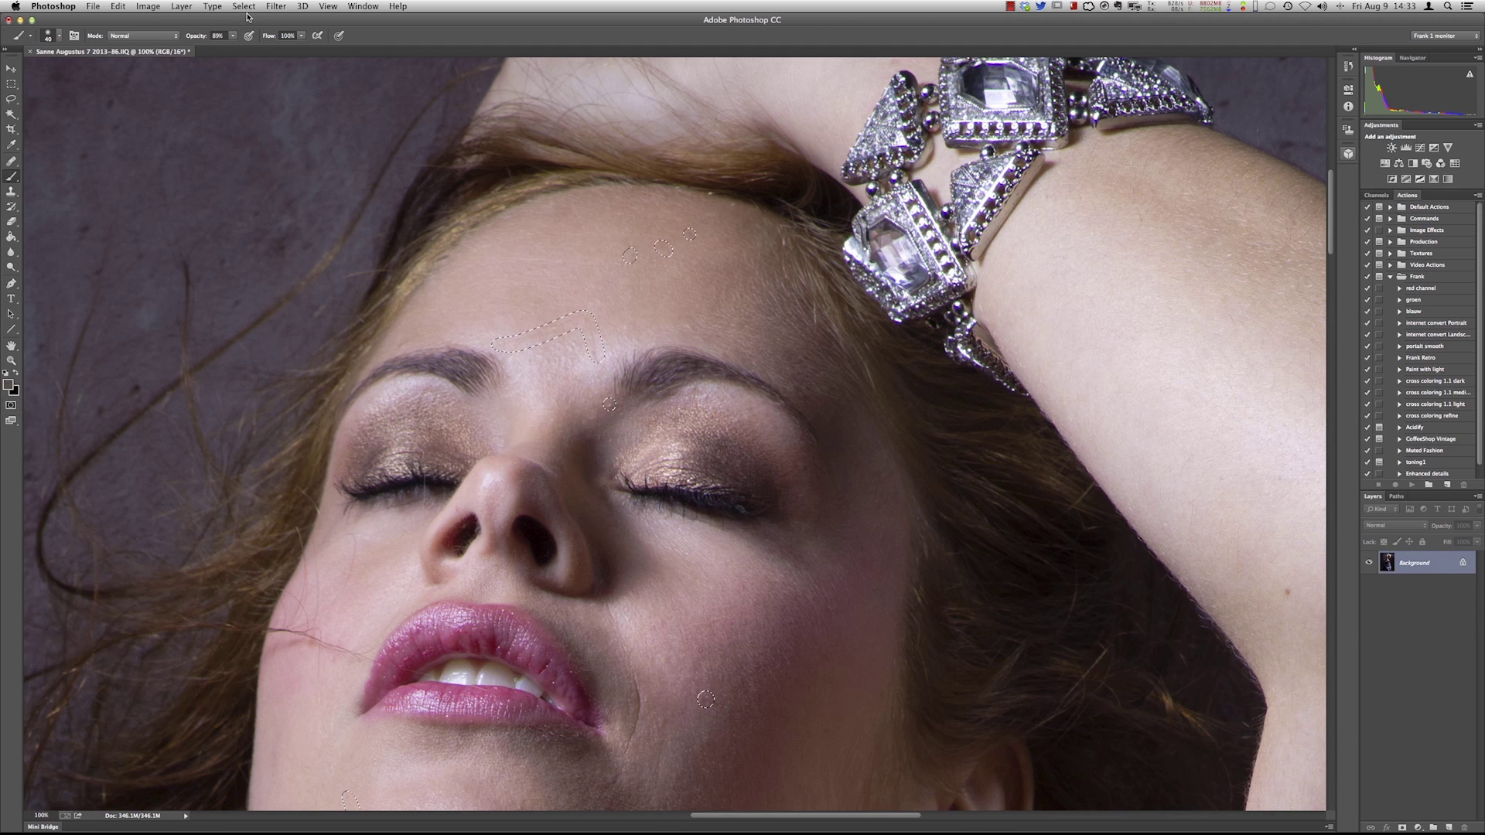
pyautogui.moveTo(742, 832)
pyautogui.click(244, 6)
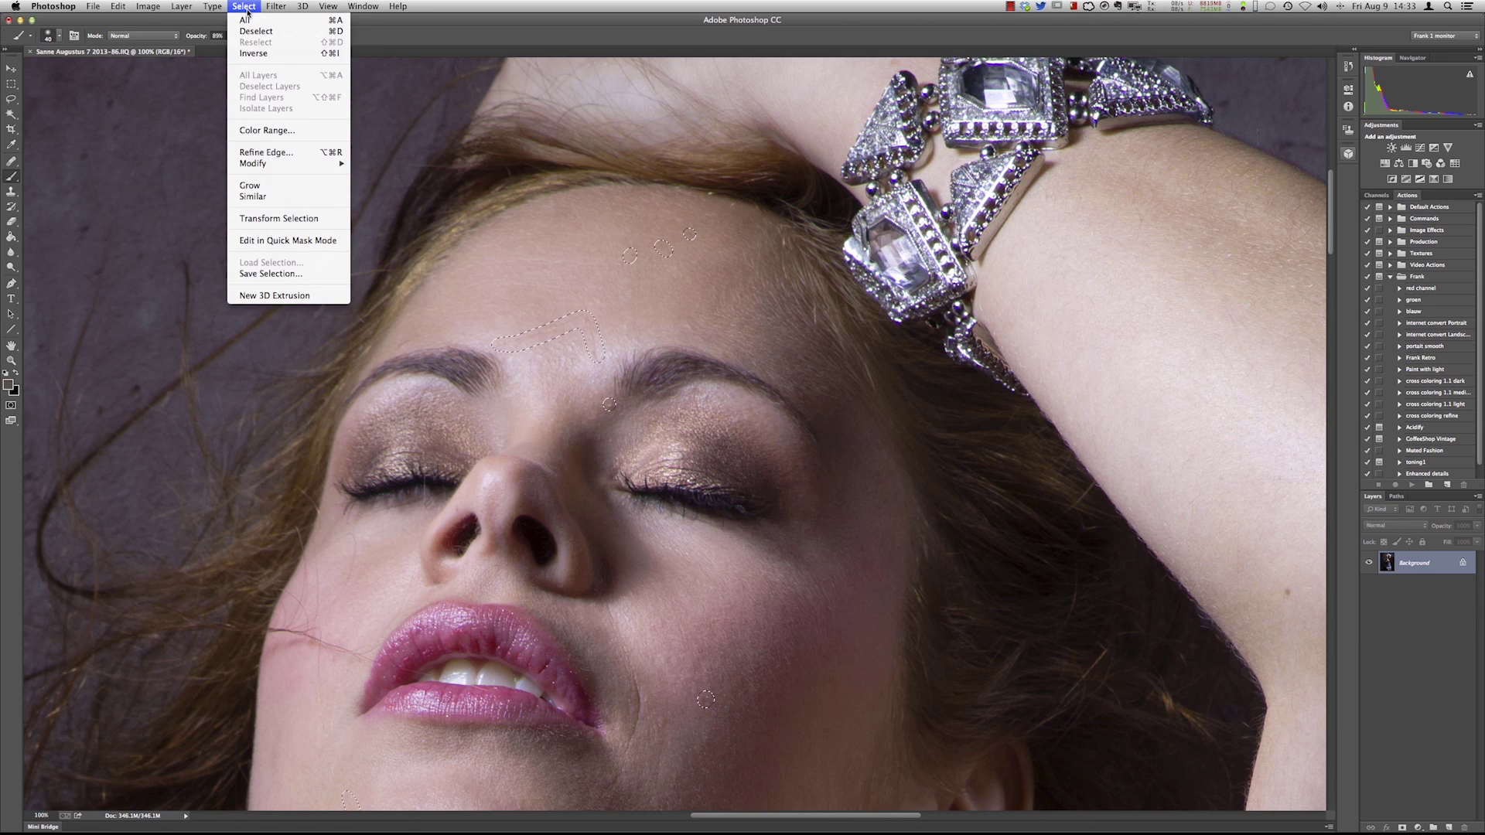
pyautogui.click(263, 55)
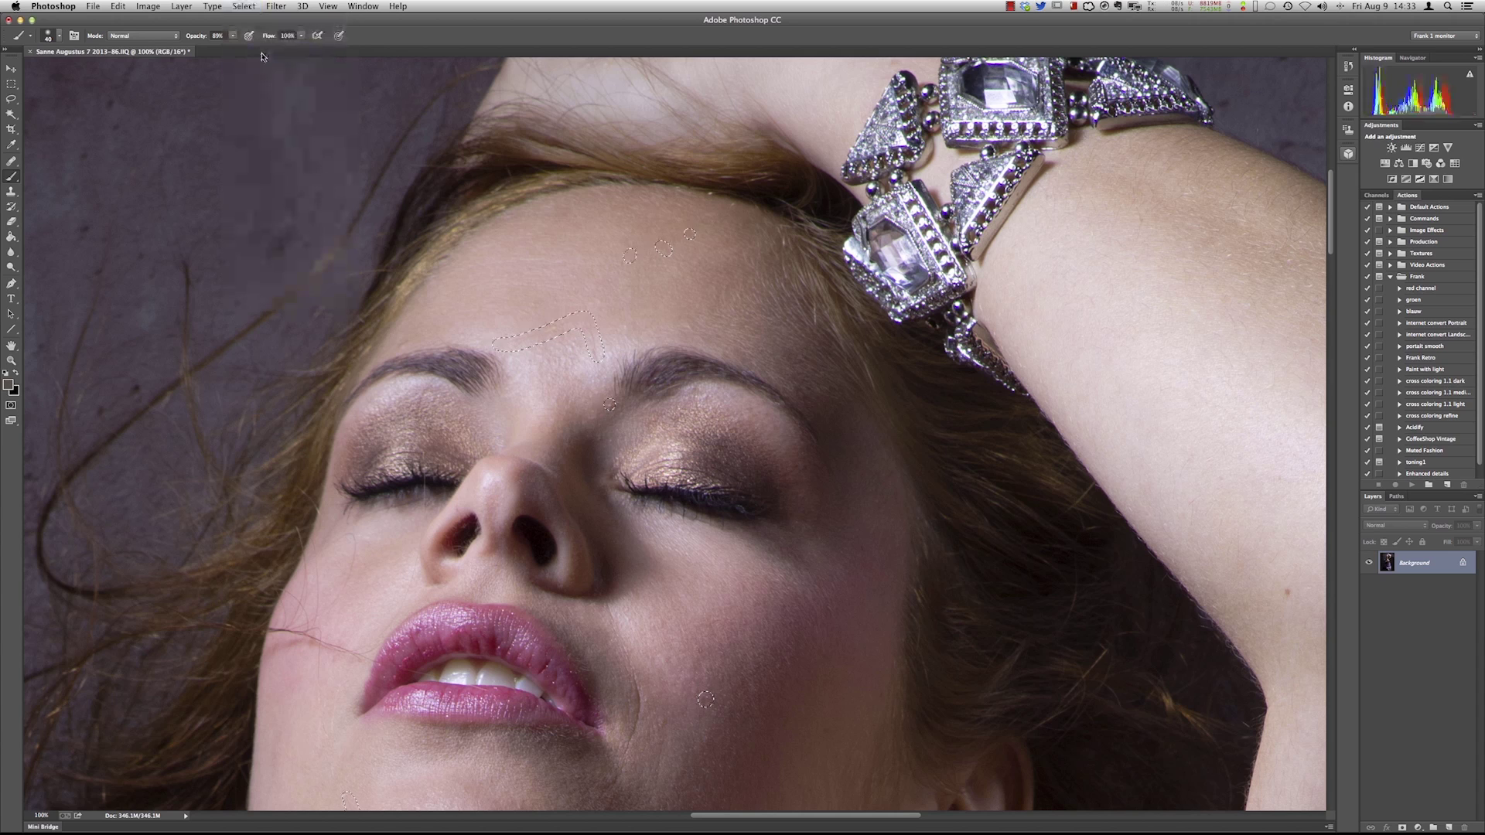
# Fill the selected blemishes with Content-Aware in Normal mode at 100% opacity and deselect
pyautogui.press('i')
pyautogui.hotkey('shift', 'BackSpace')
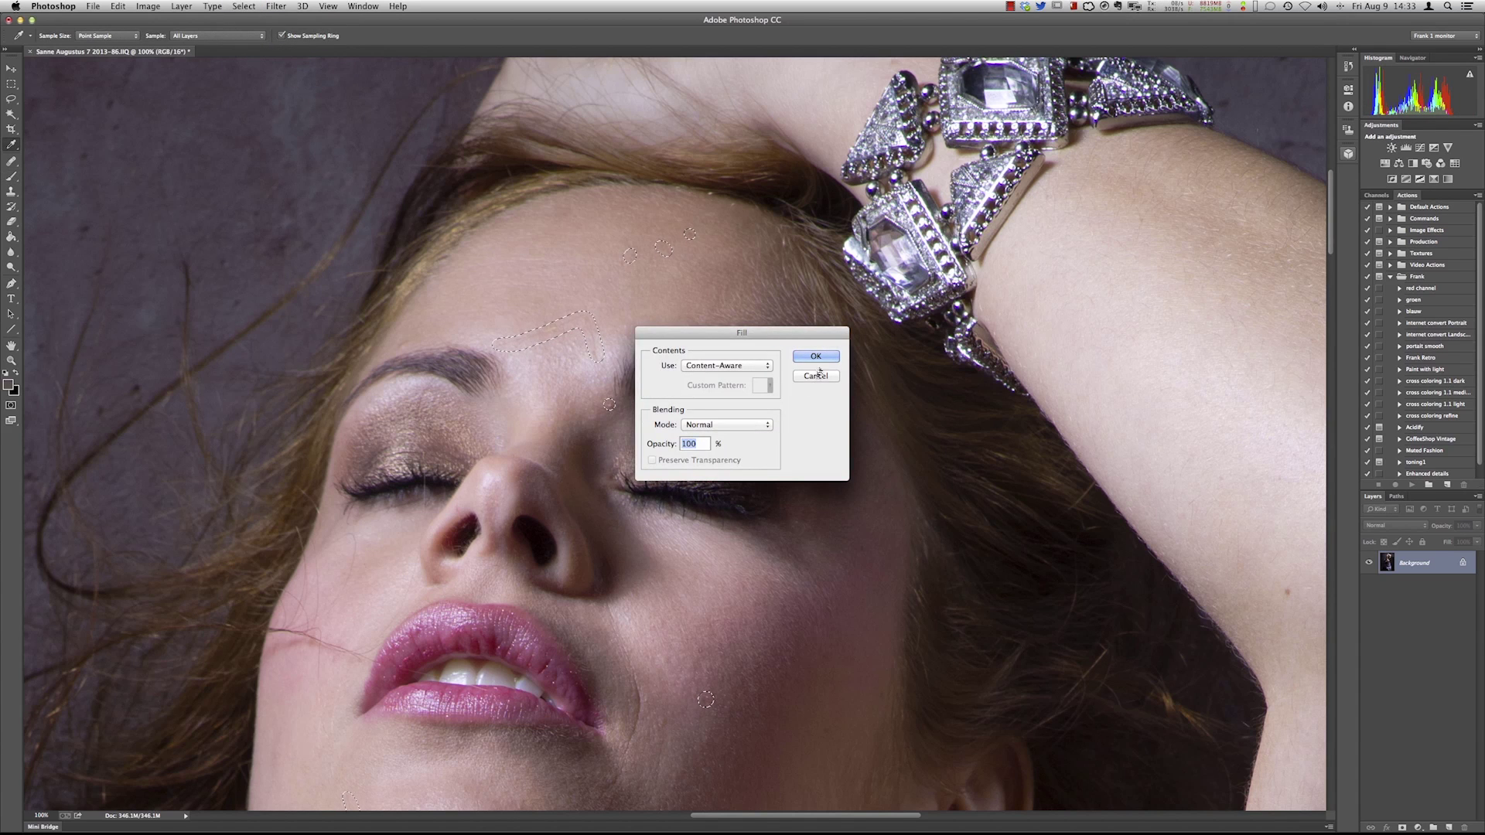
pyautogui.press('Return')
pyautogui.press('b')
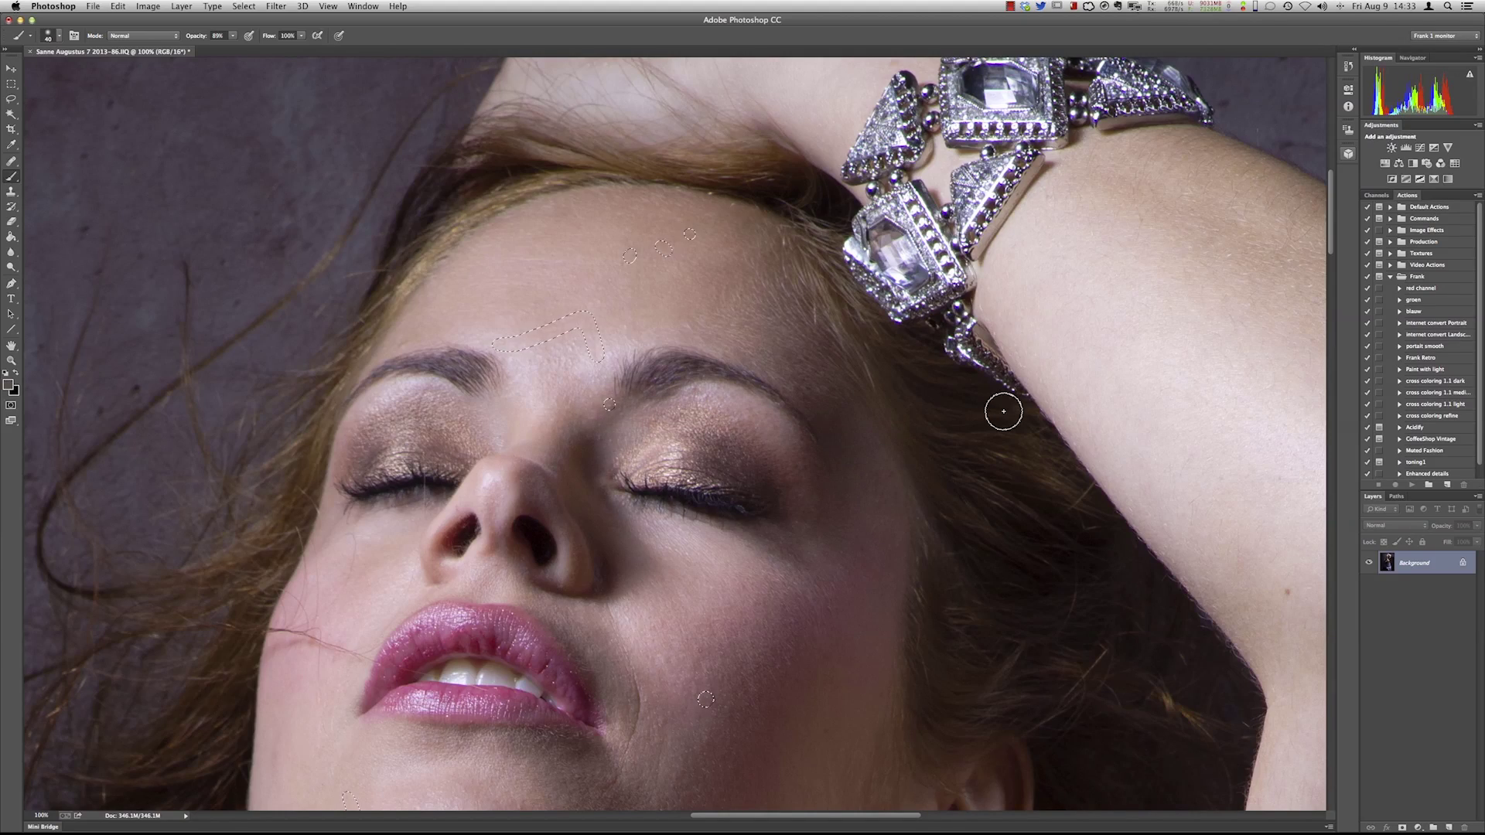
pyautogui.click(244, 6)
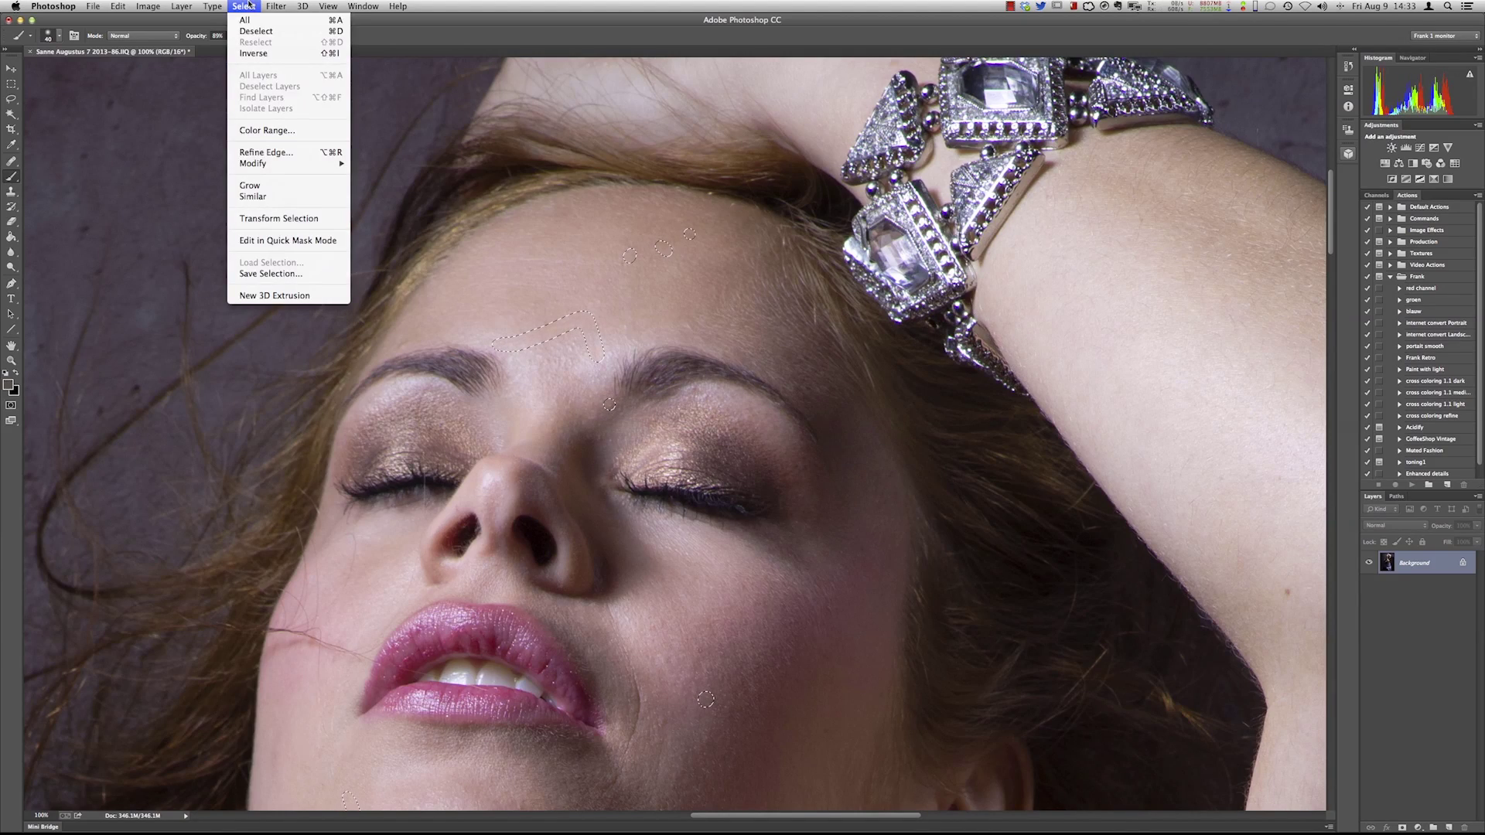
pyautogui.click(257, 37)
# Duplicate the Background layer and heal the smile line beside the mouth on the copy with the Healing Brush
pyautogui.moveTo(630, 573); pyautogui.dragTo(700, 240)
pyautogui.moveTo(441, 457); pyautogui.dragTo(681, 364)
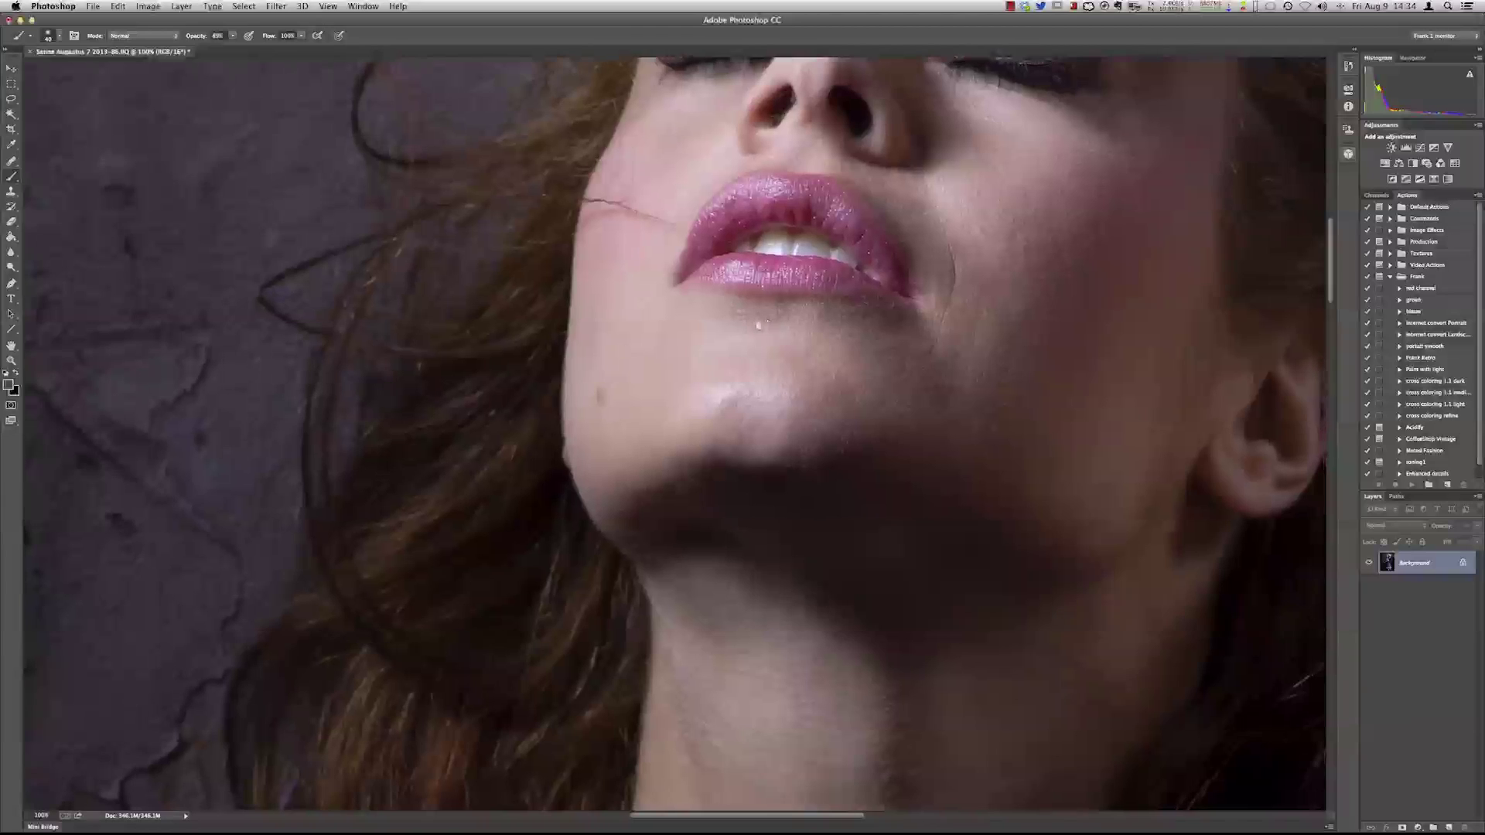
pyautogui.click(11, 161)
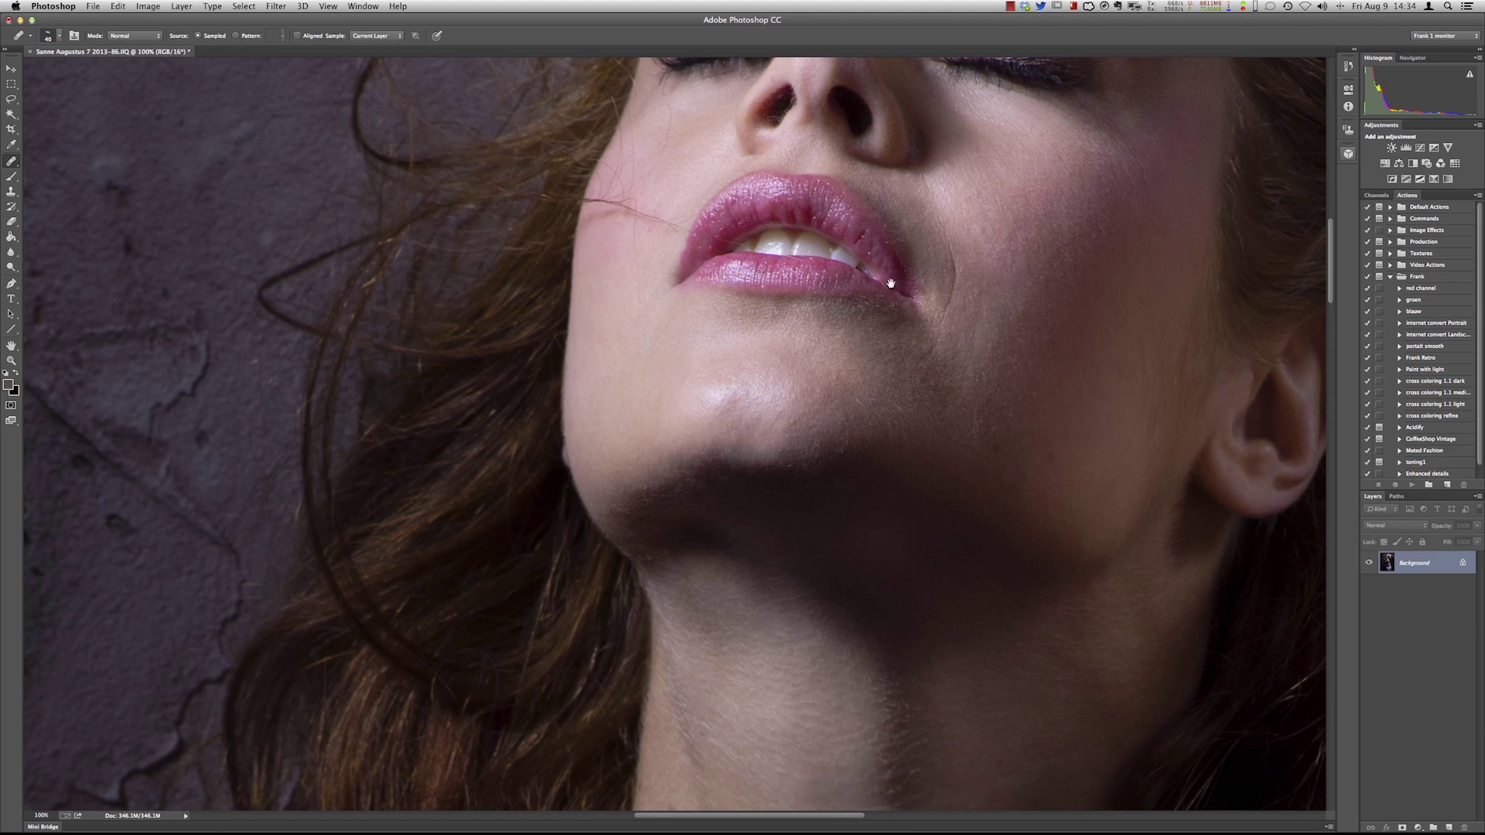
pyautogui.moveTo(754, 246); pyautogui.dragTo(526, 338)
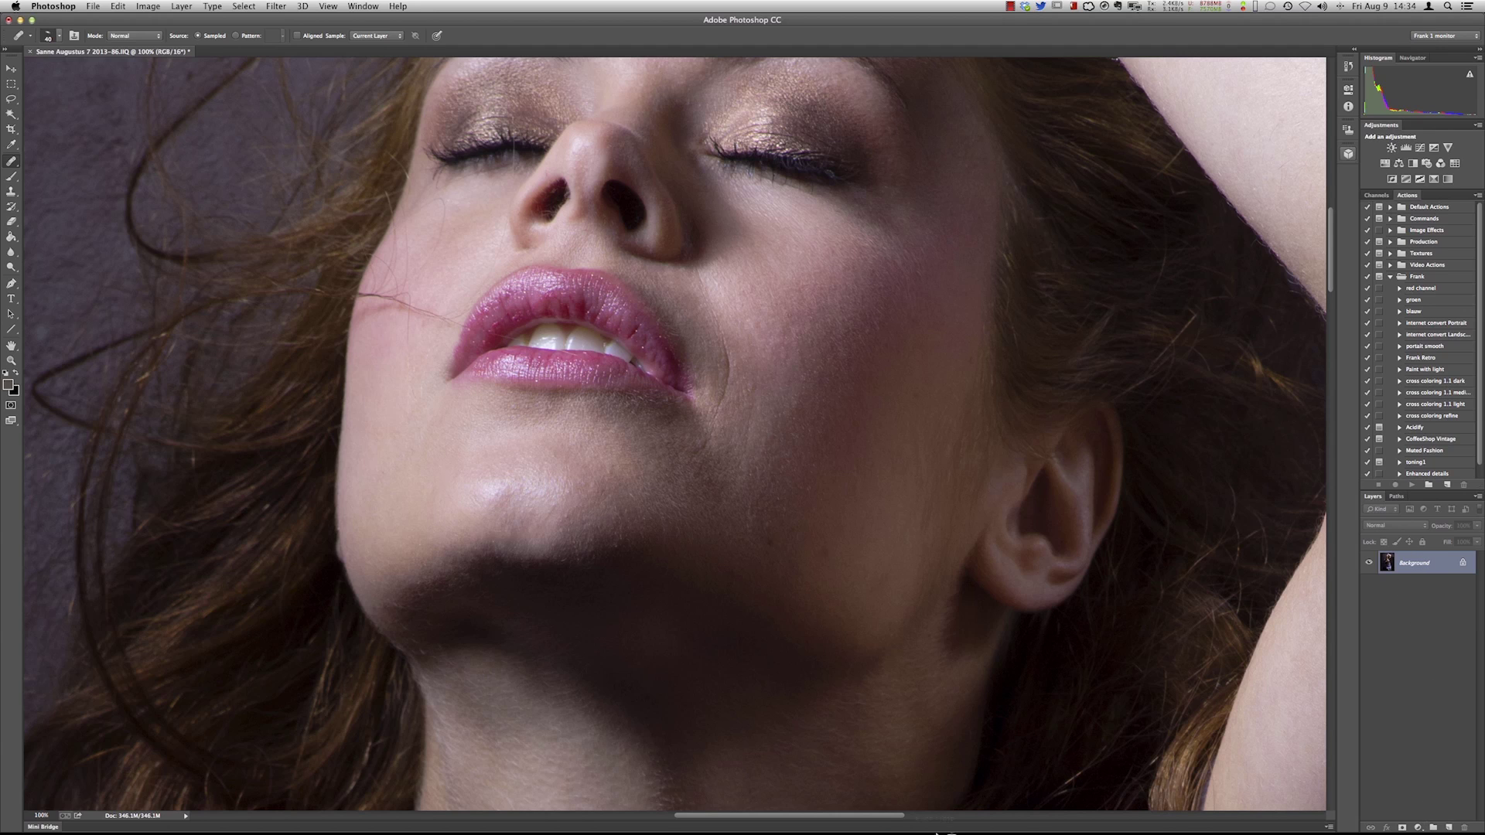
pyautogui.moveTo(1390, 570); pyautogui.dragTo(1449, 827)
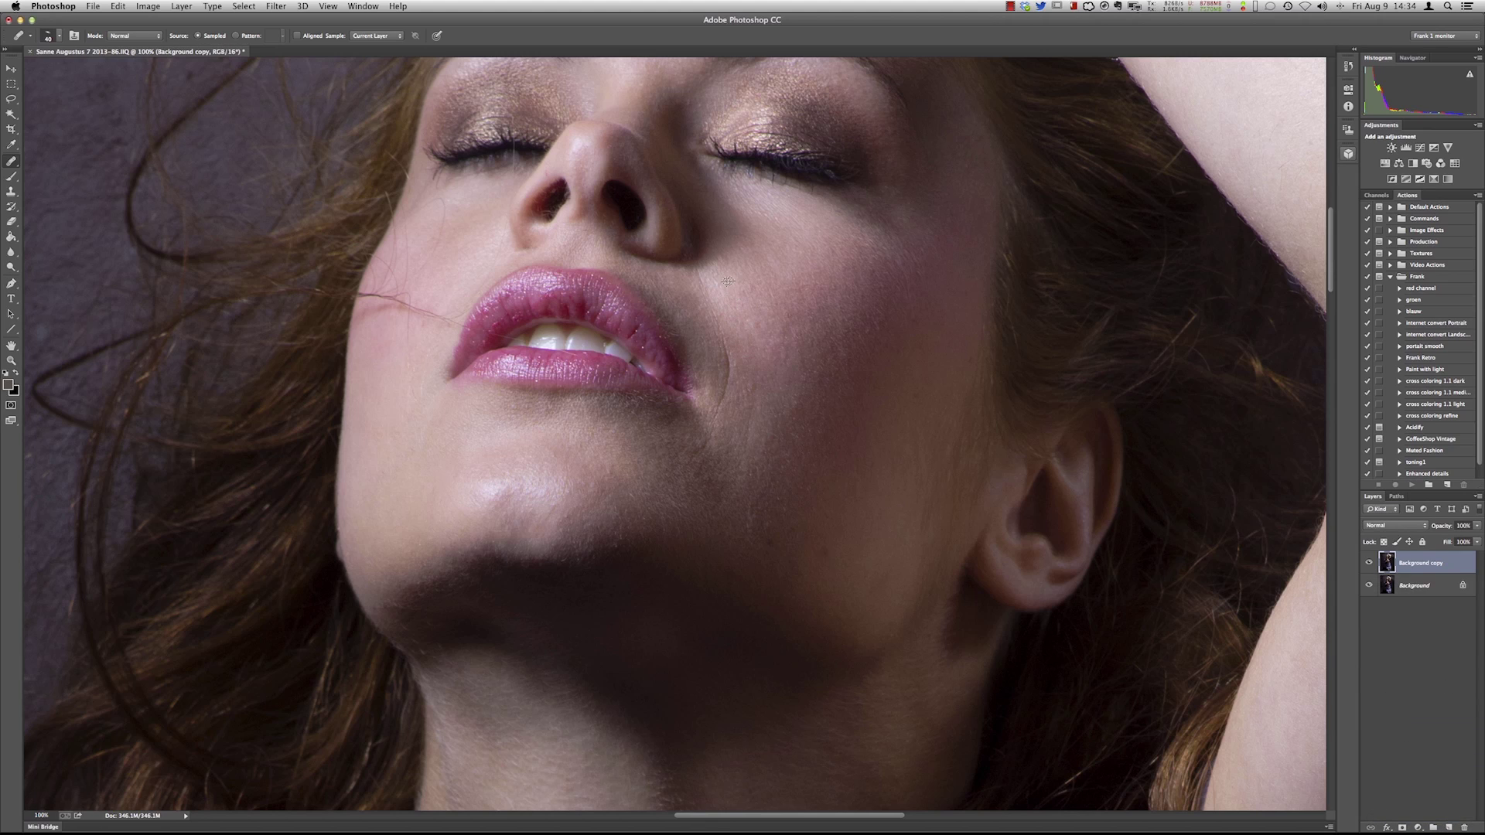
pyautogui.moveTo(710, 280); pyautogui.dragTo(705, 452)
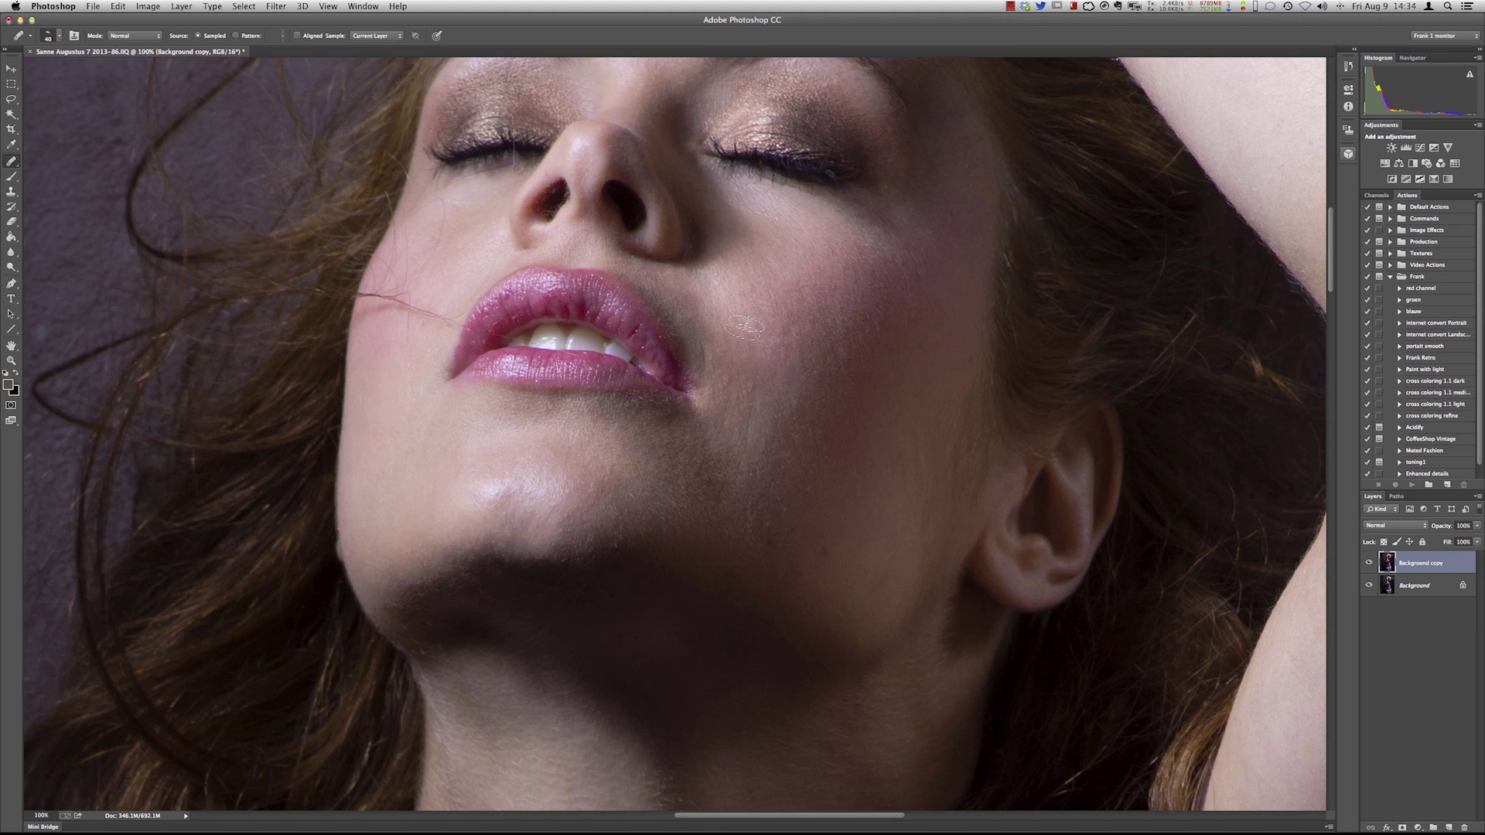
pyautogui.click(722, 377)
# Lower the copied layer's opacity to about 46%, compare it with the original, and flatten the image
pyautogui.click(1476, 541)
pyautogui.moveTo(1476, 539); pyautogui.dragTo(1450, 544)
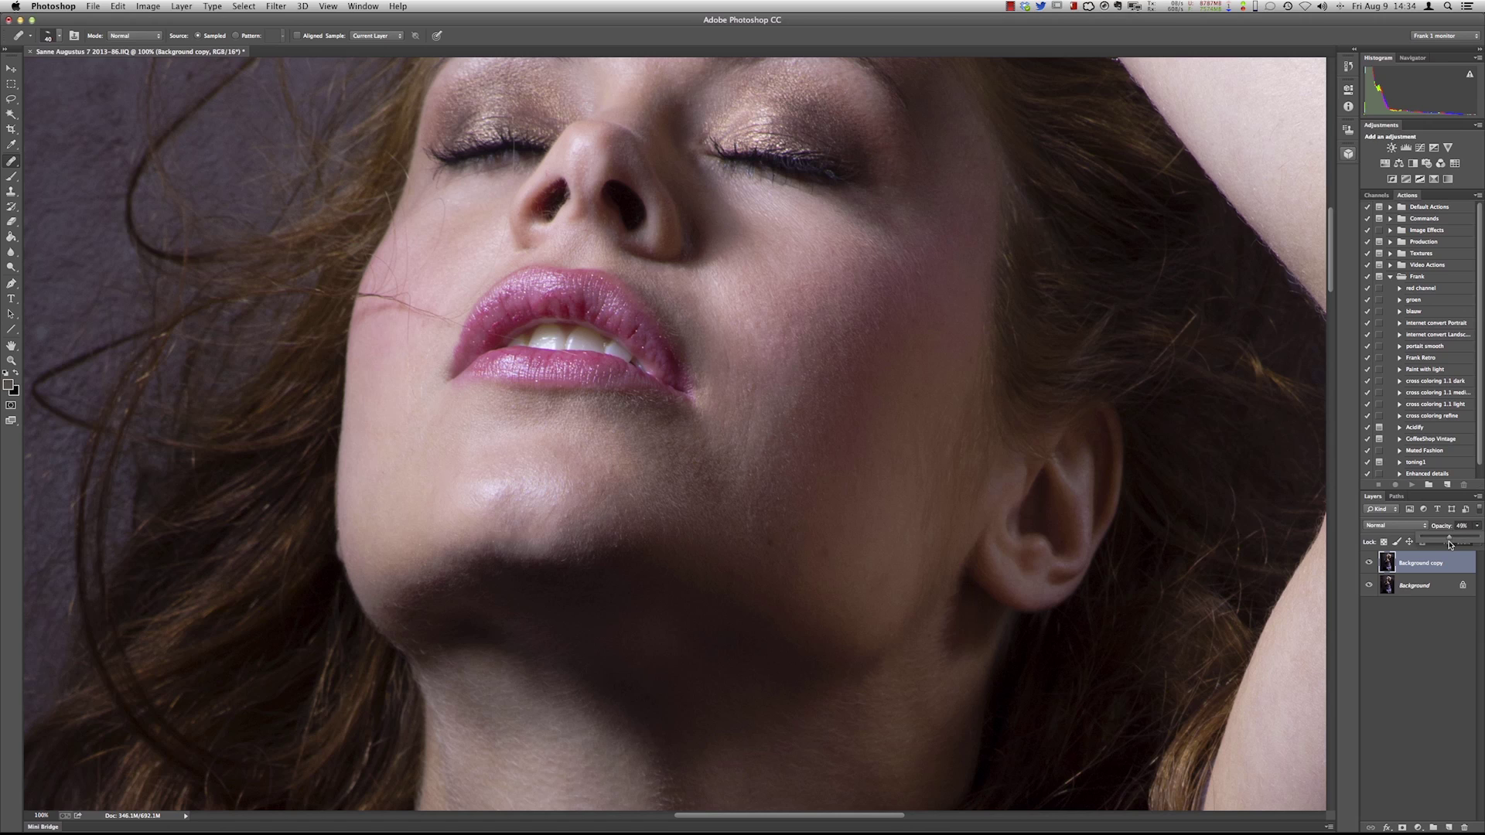
pyautogui.click(1370, 563)
pyautogui.click(1370, 563)
pyautogui.click(182, 6)
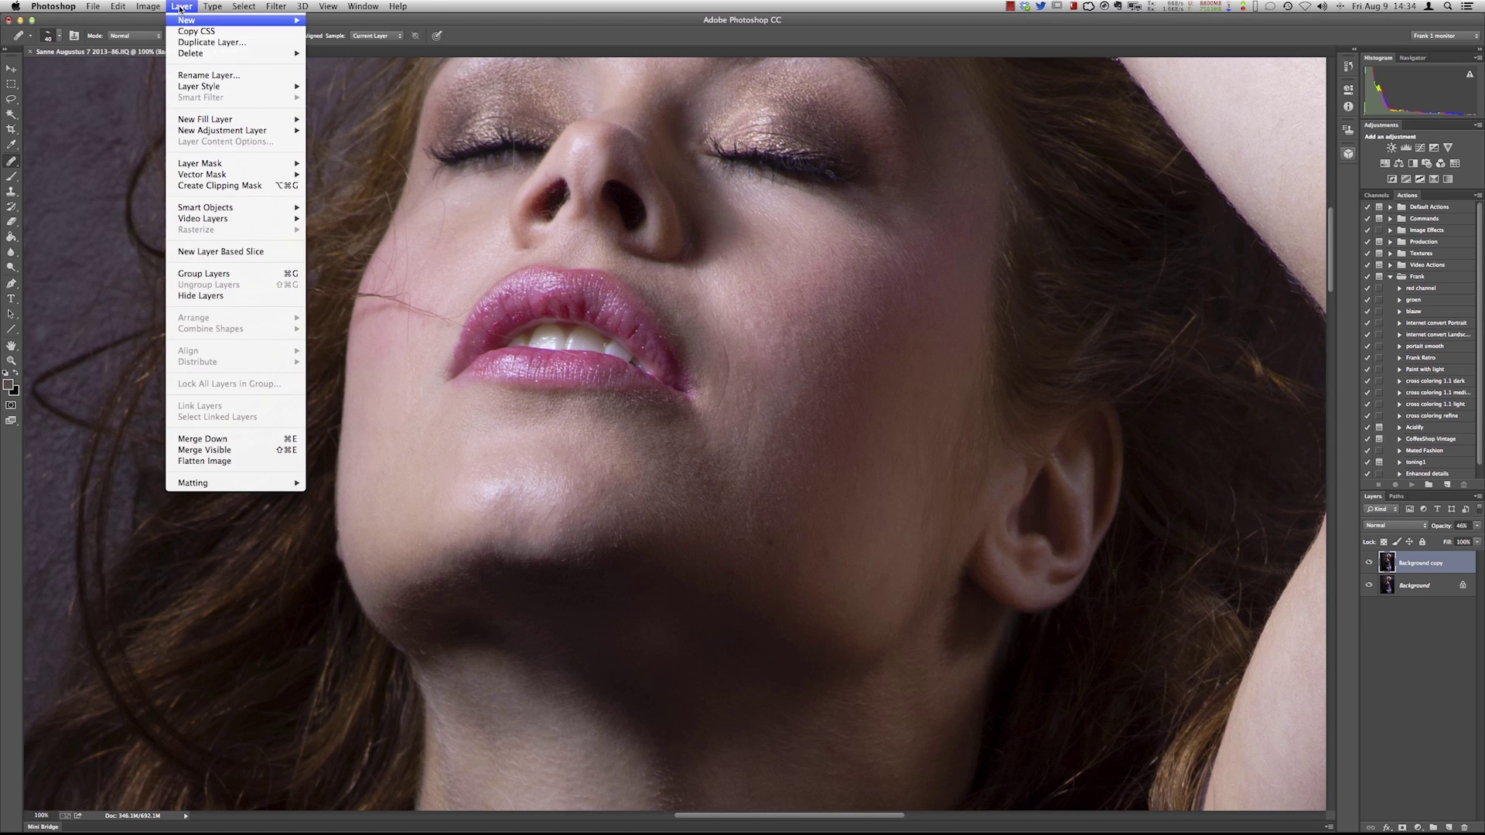
pyautogui.click(233, 460)
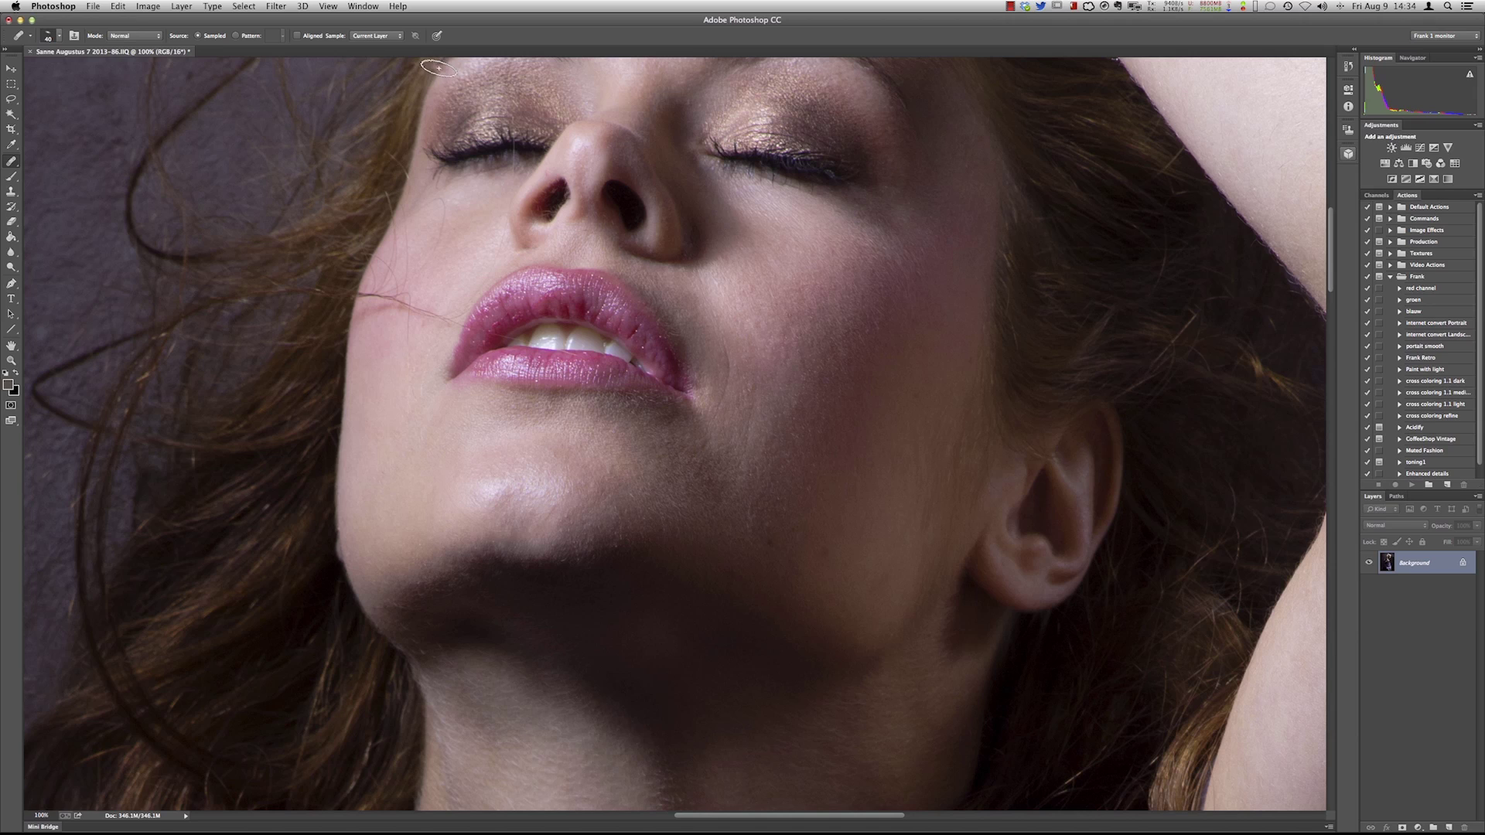
# Duplicate the Background layer and open the copy in Topaz Clean 3 with the face in the preview
pyautogui.moveTo(1386, 563); pyautogui.dragTo(1447, 827)
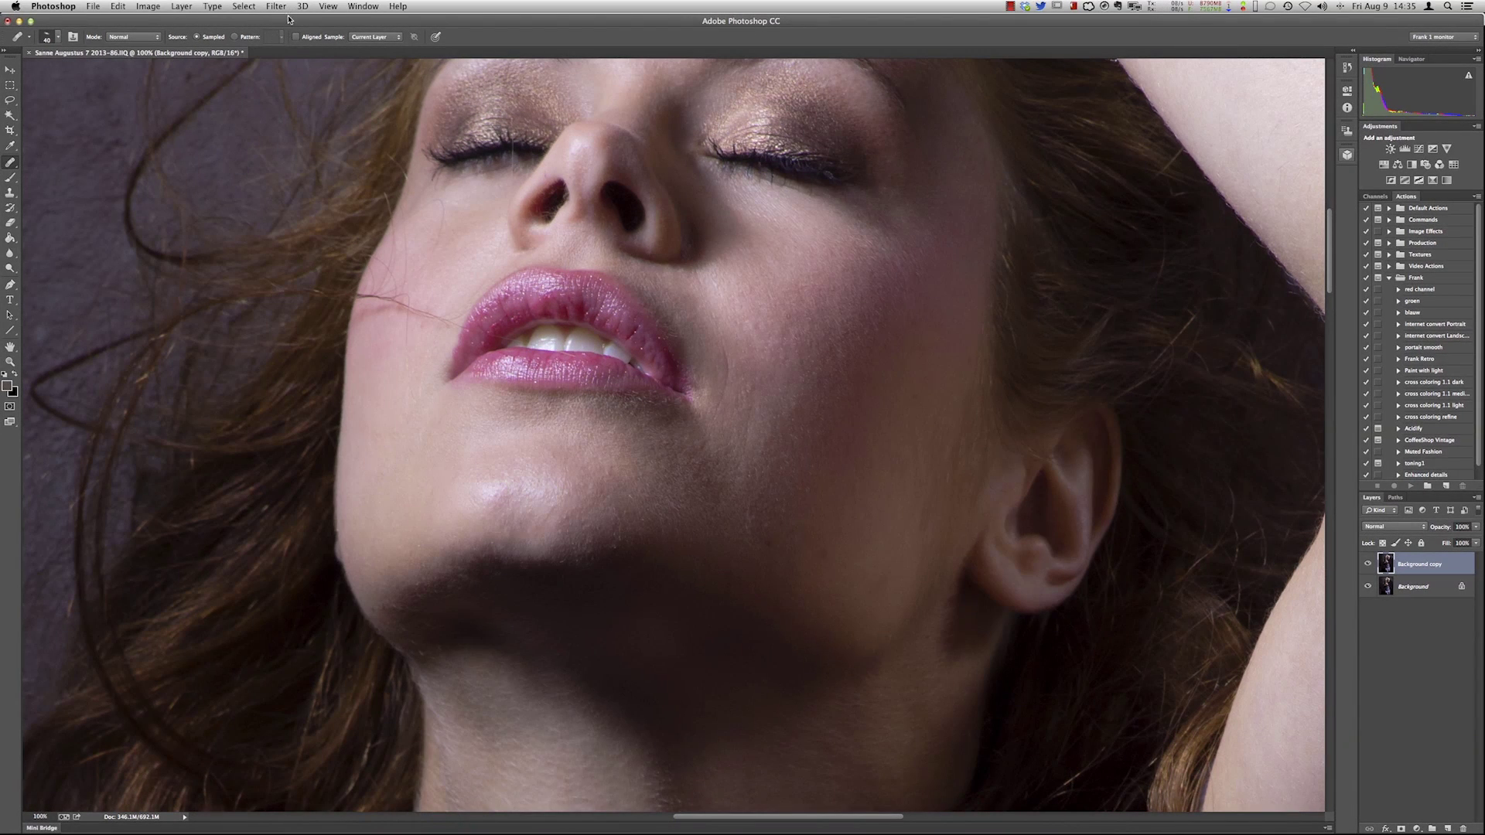
pyautogui.click(277, 6)
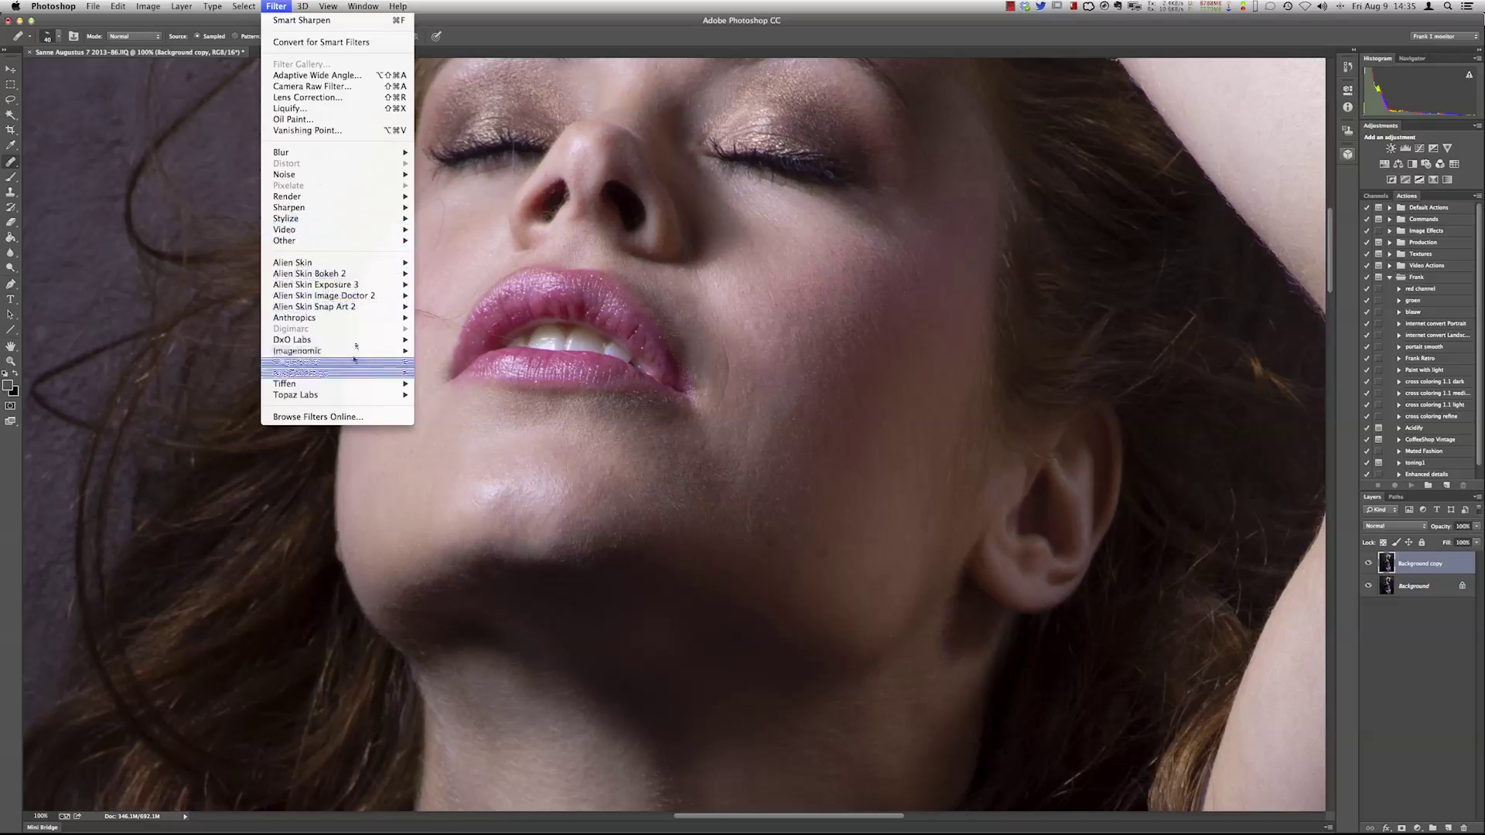
pyautogui.moveTo(357, 399)
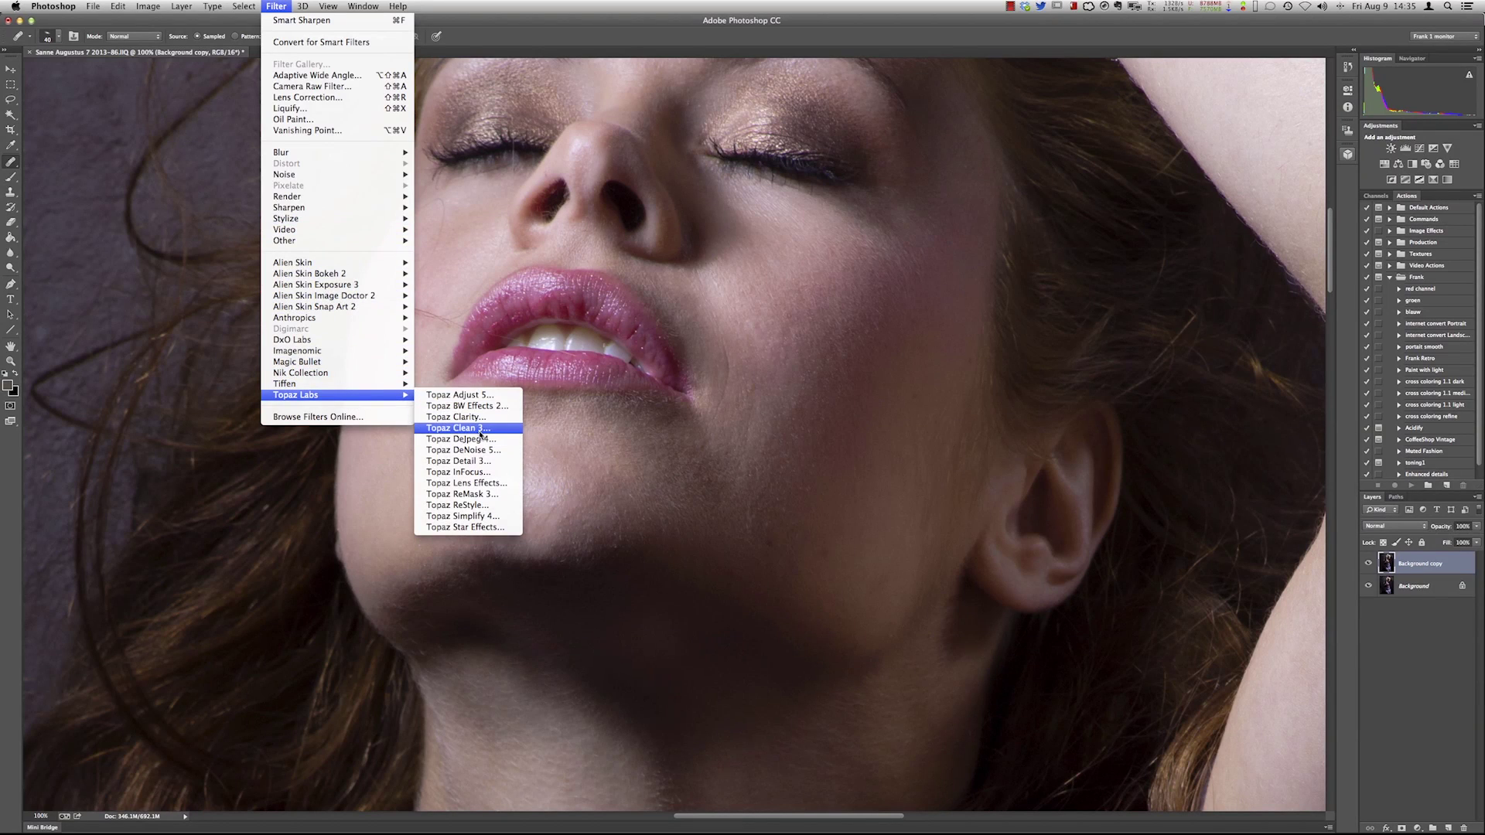
pyautogui.click(708, 222)
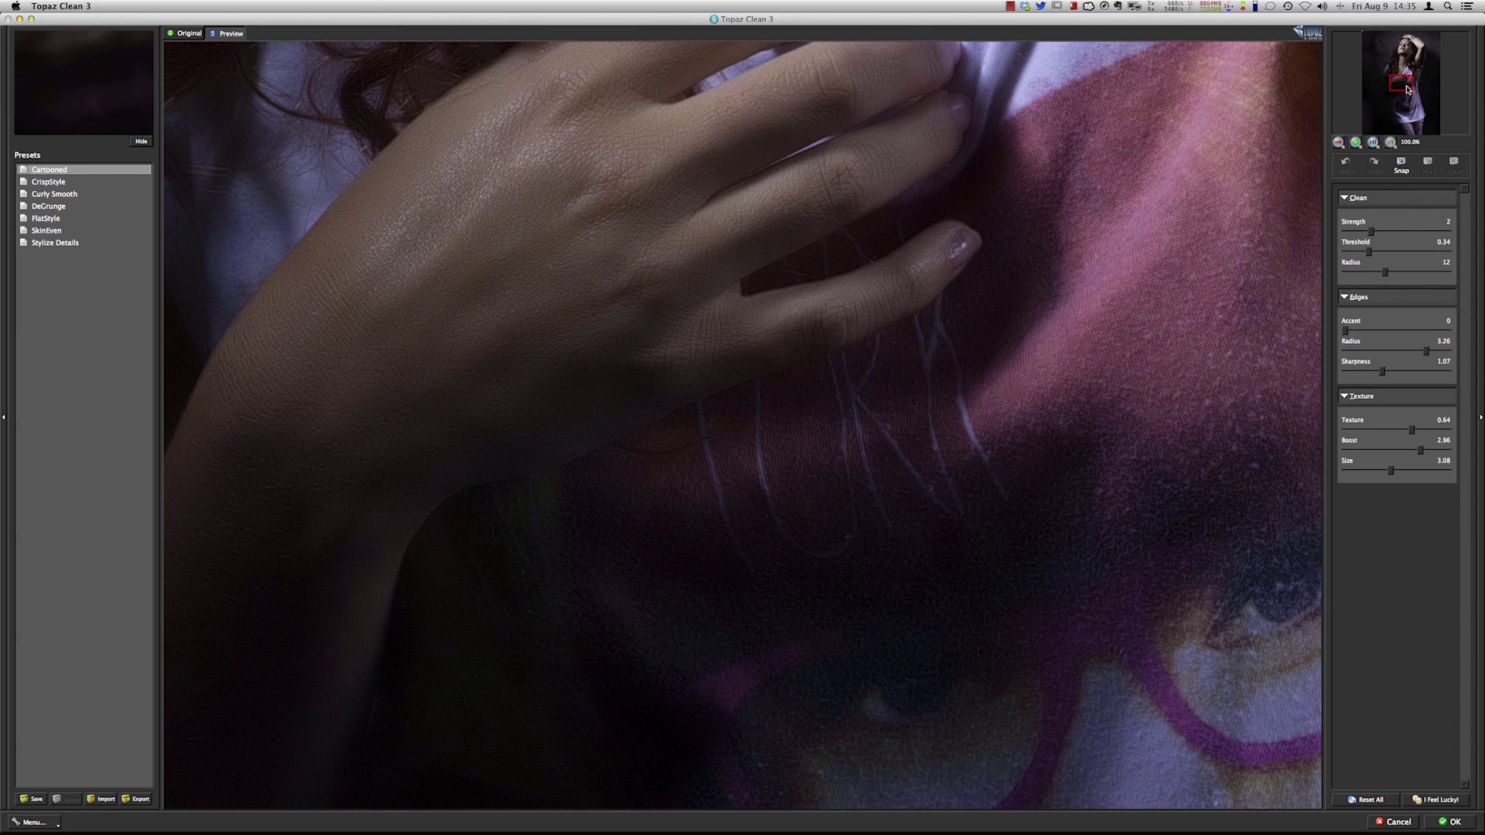
pyautogui.moveTo(1407, 89); pyautogui.dragTo(1409, 50)
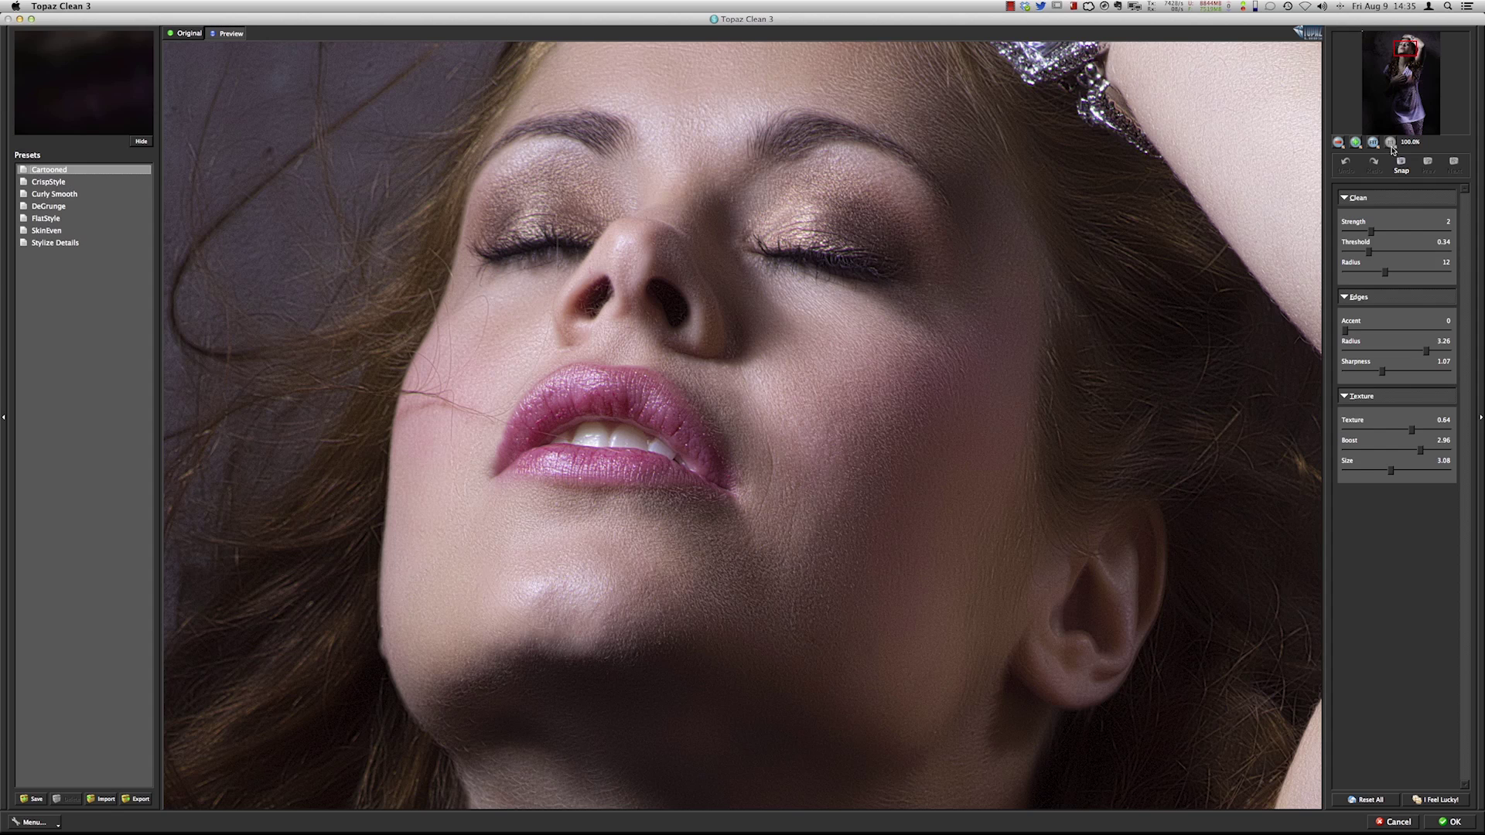
# Load the SkinEven preset and compare its preview with the original image
pyautogui.click(48, 232)
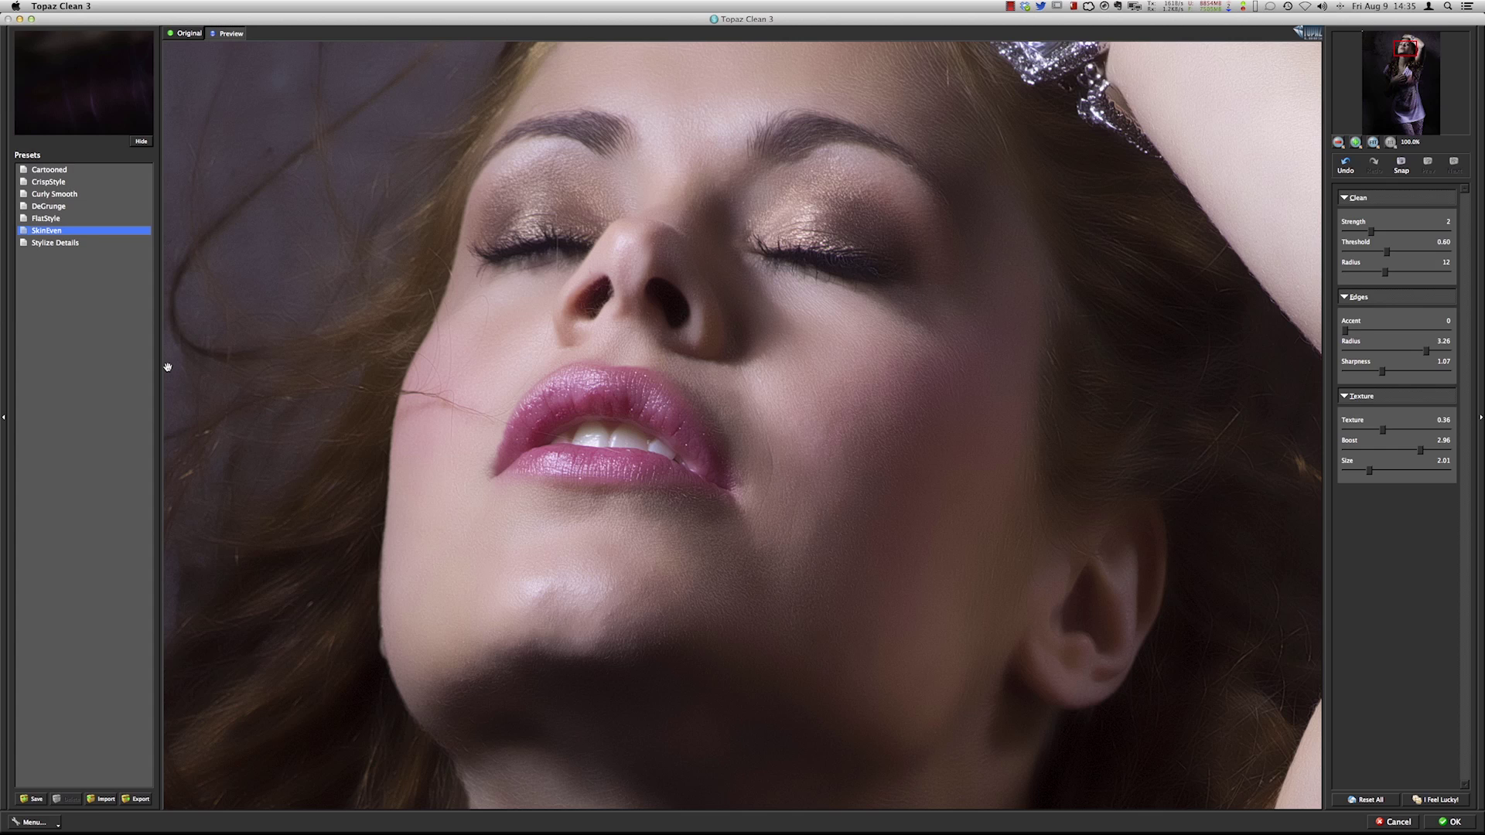
pyautogui.click(186, 34)
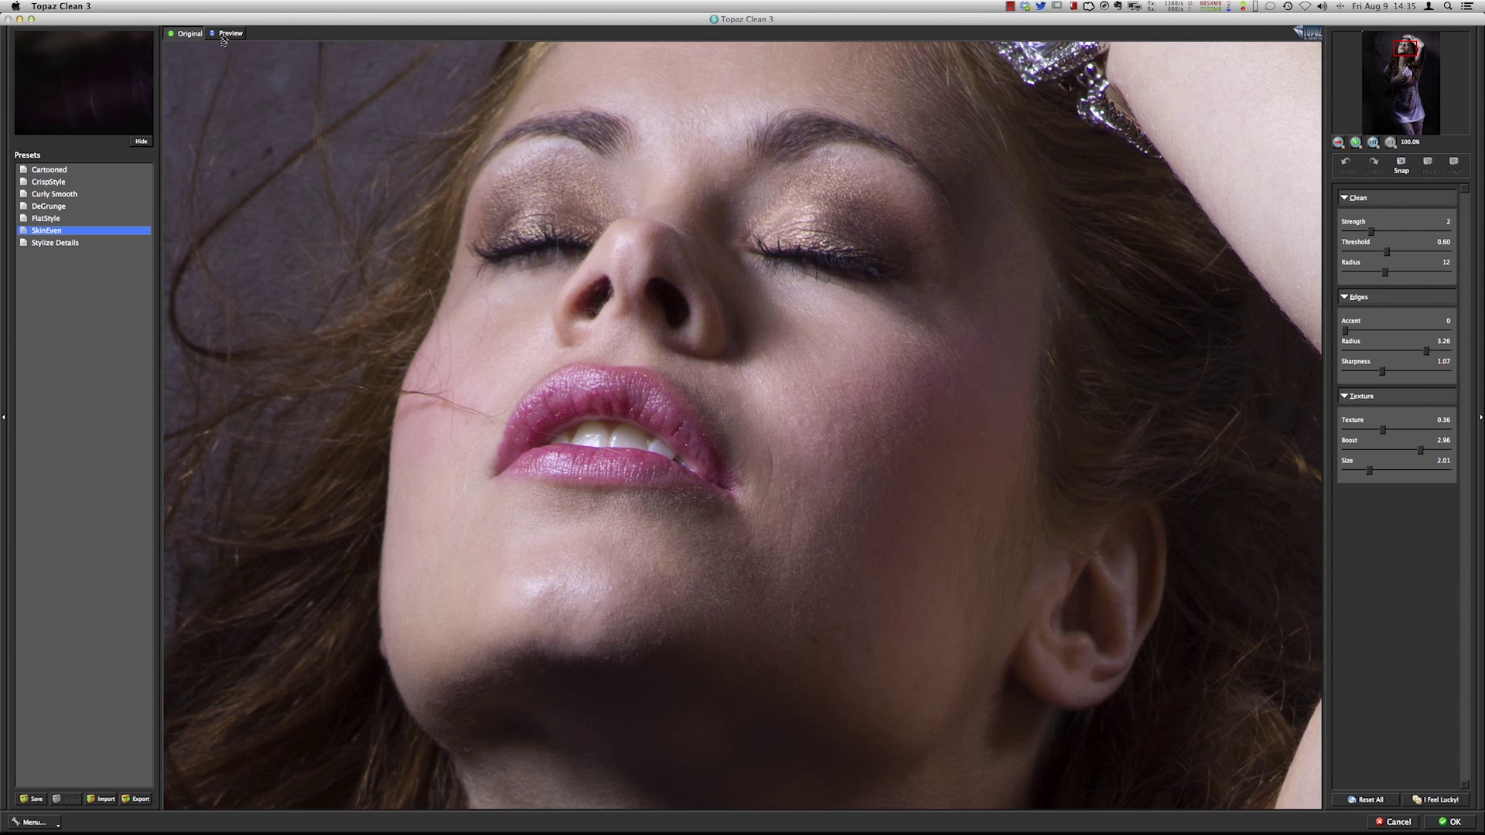
pyautogui.click(226, 35)
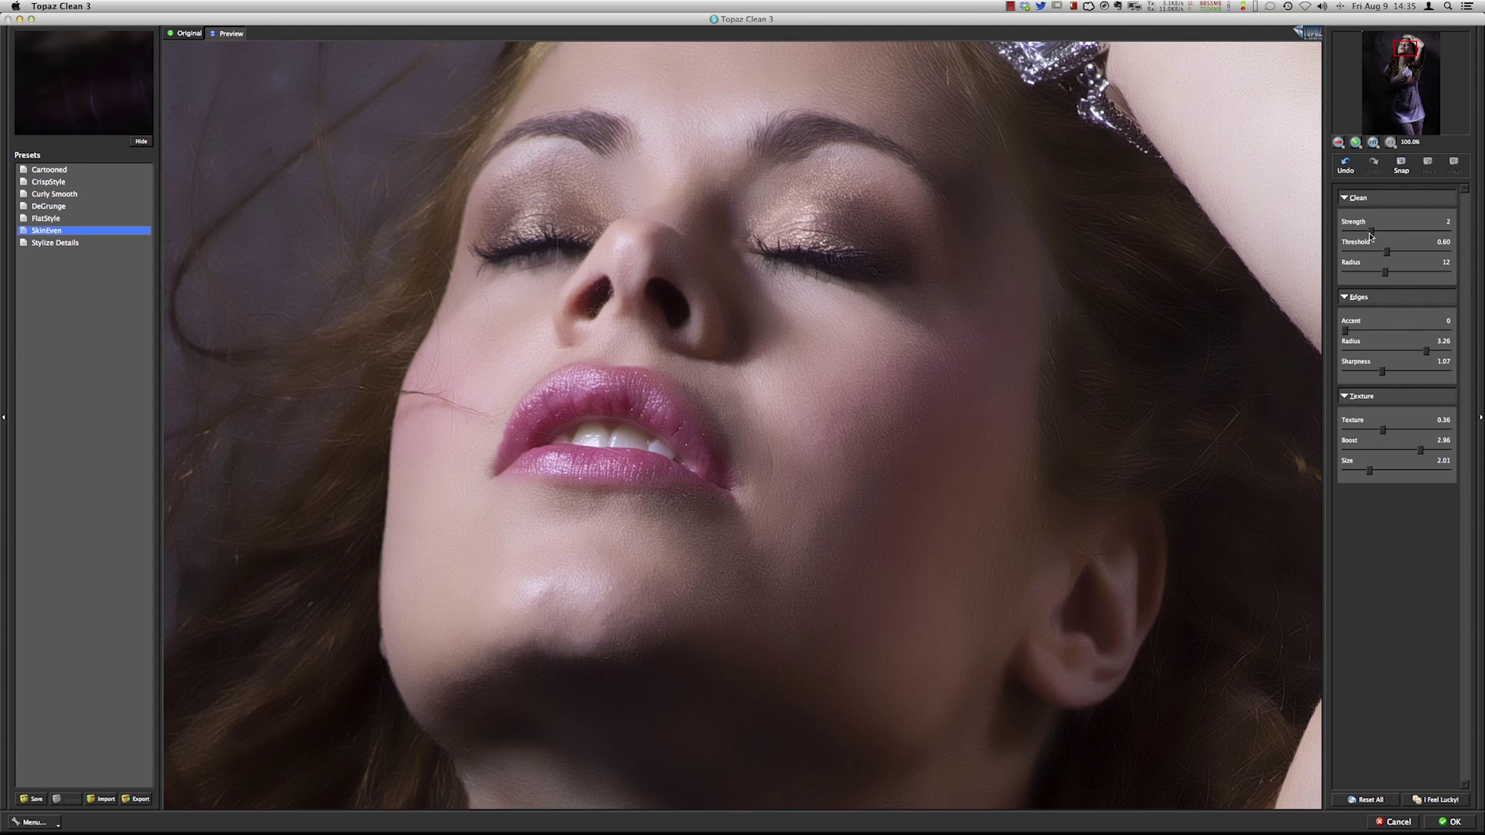
# Set the Clean threshold to 0.45 and the Texture amount to 0.44
pyautogui.moveTo(1384, 251); pyautogui.dragTo(1376, 256)
pyautogui.moveTo(1382, 430); pyautogui.dragTo(1345, 431)
pyautogui.moveTo(1367, 441)
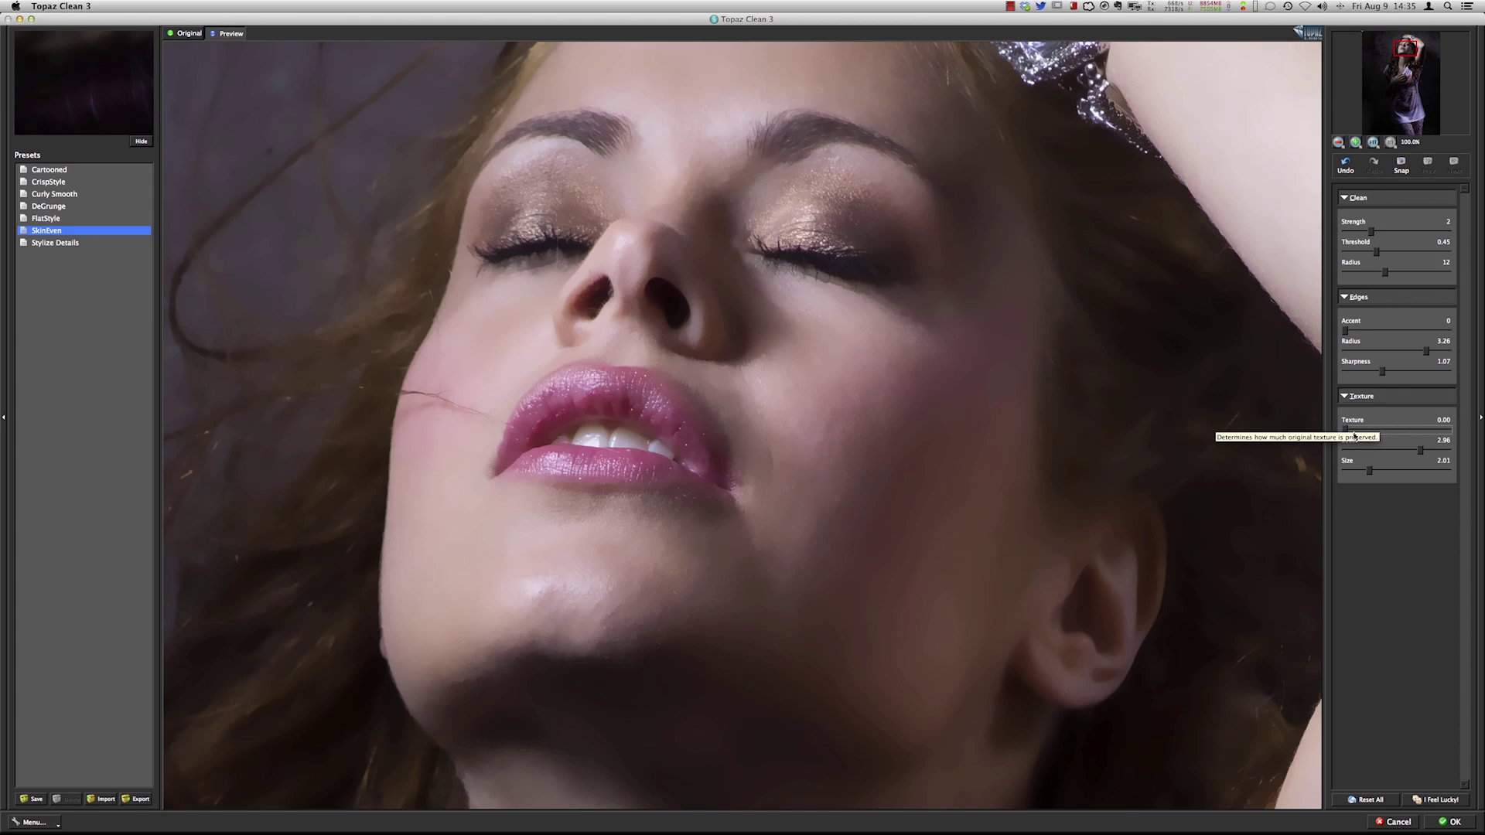
pyautogui.moveTo(1345, 430); pyautogui.dragTo(1382, 433)
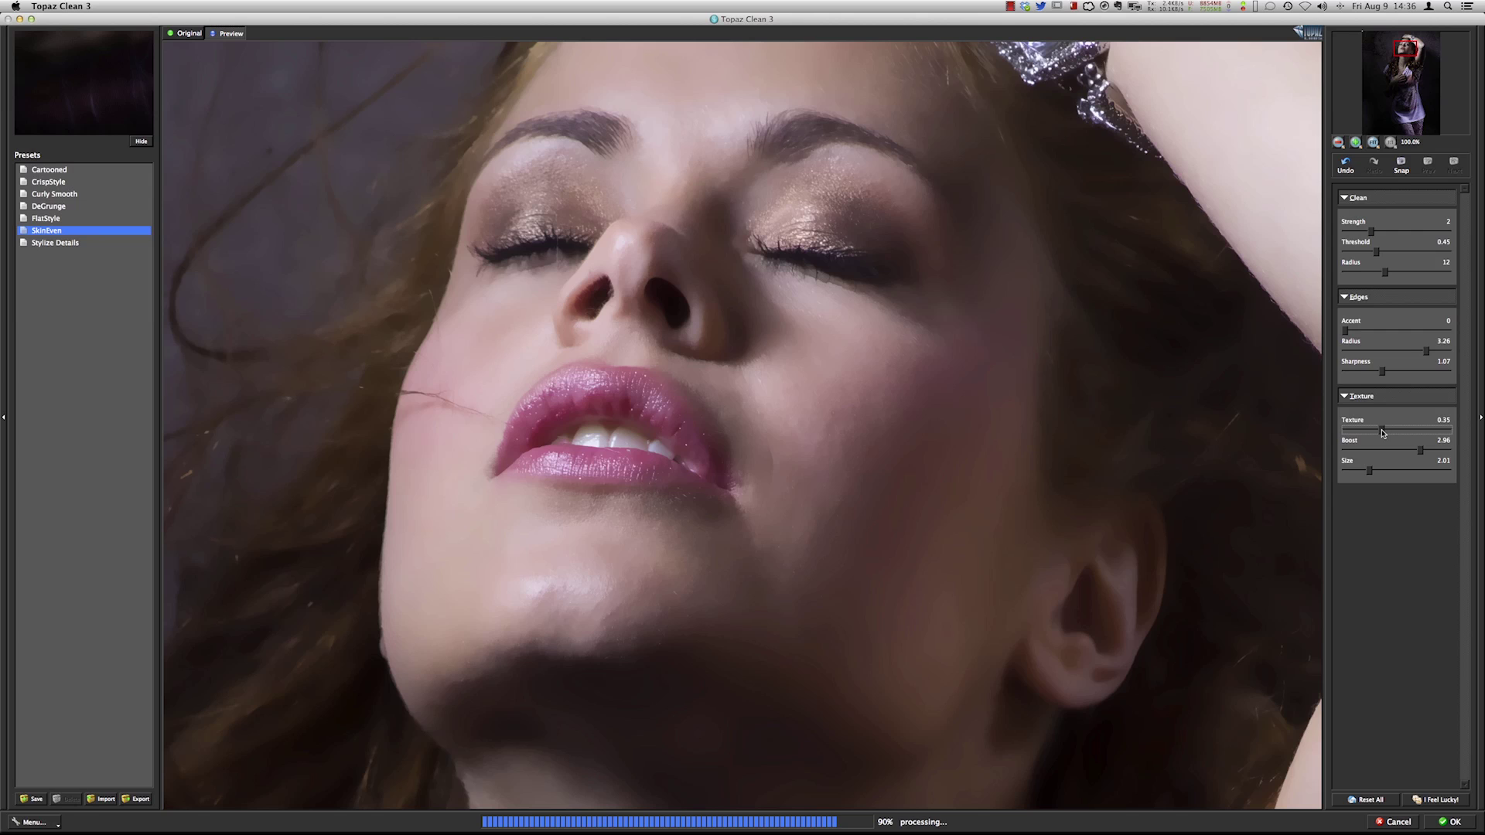
pyautogui.moveTo(1383, 433); pyautogui.dragTo(1390, 431)
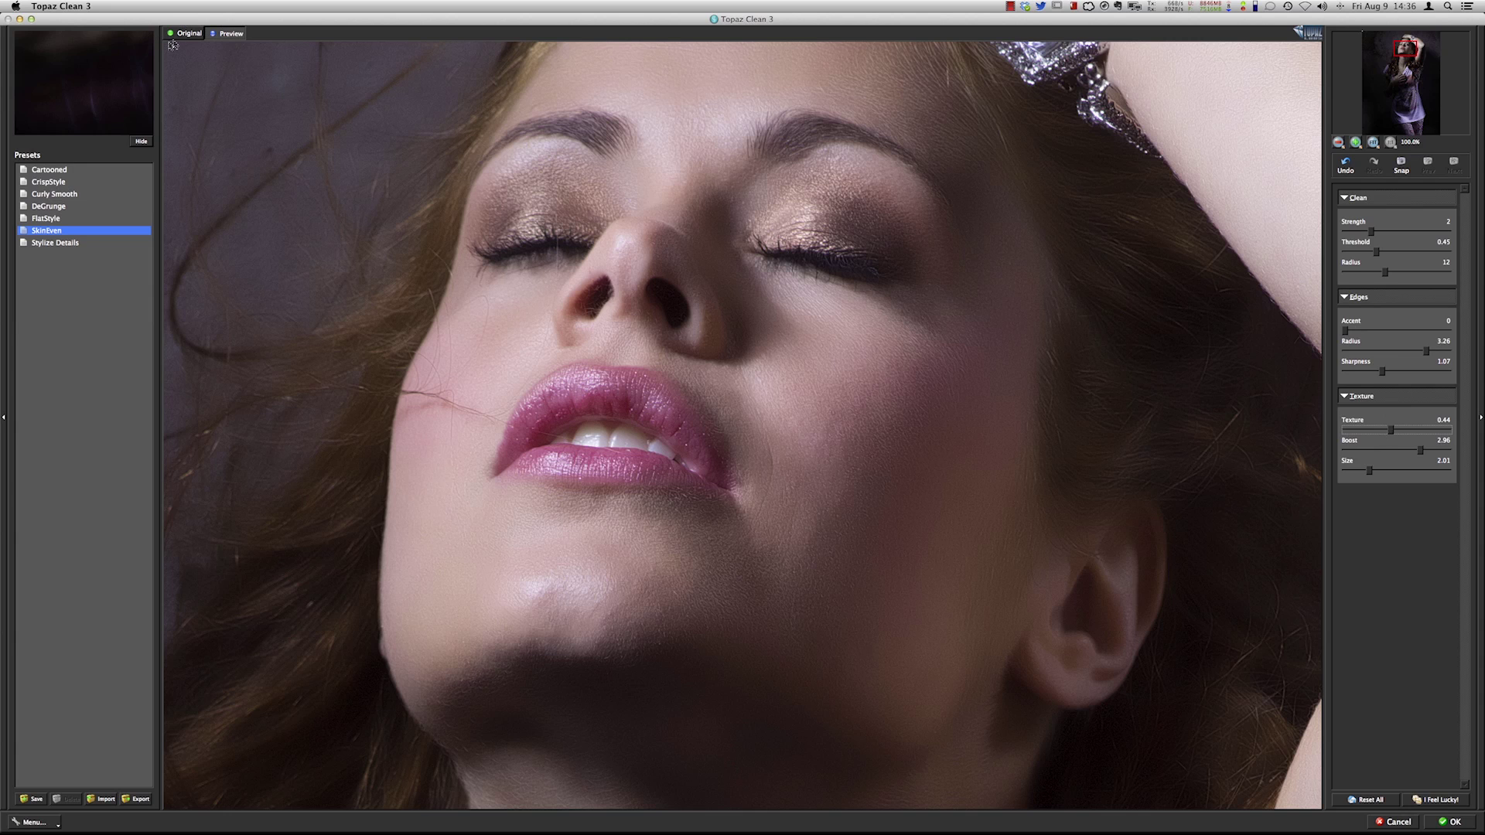
# Compare the adjusted smoothing with the original and apply the filter to the copied layer
pyautogui.click(184, 34)
pyautogui.click(231, 34)
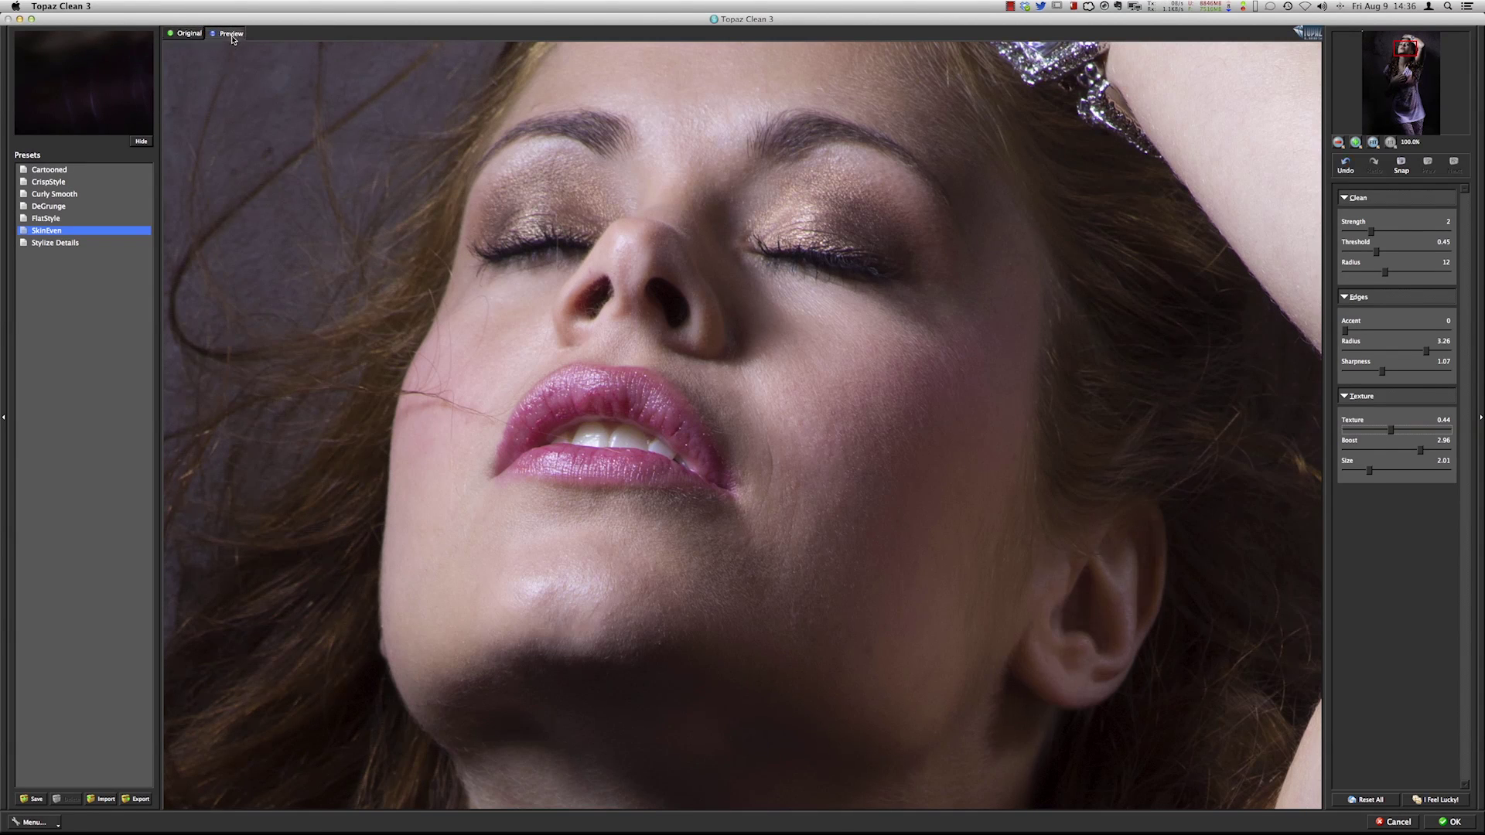
pyautogui.click(193, 34)
pyautogui.click(226, 36)
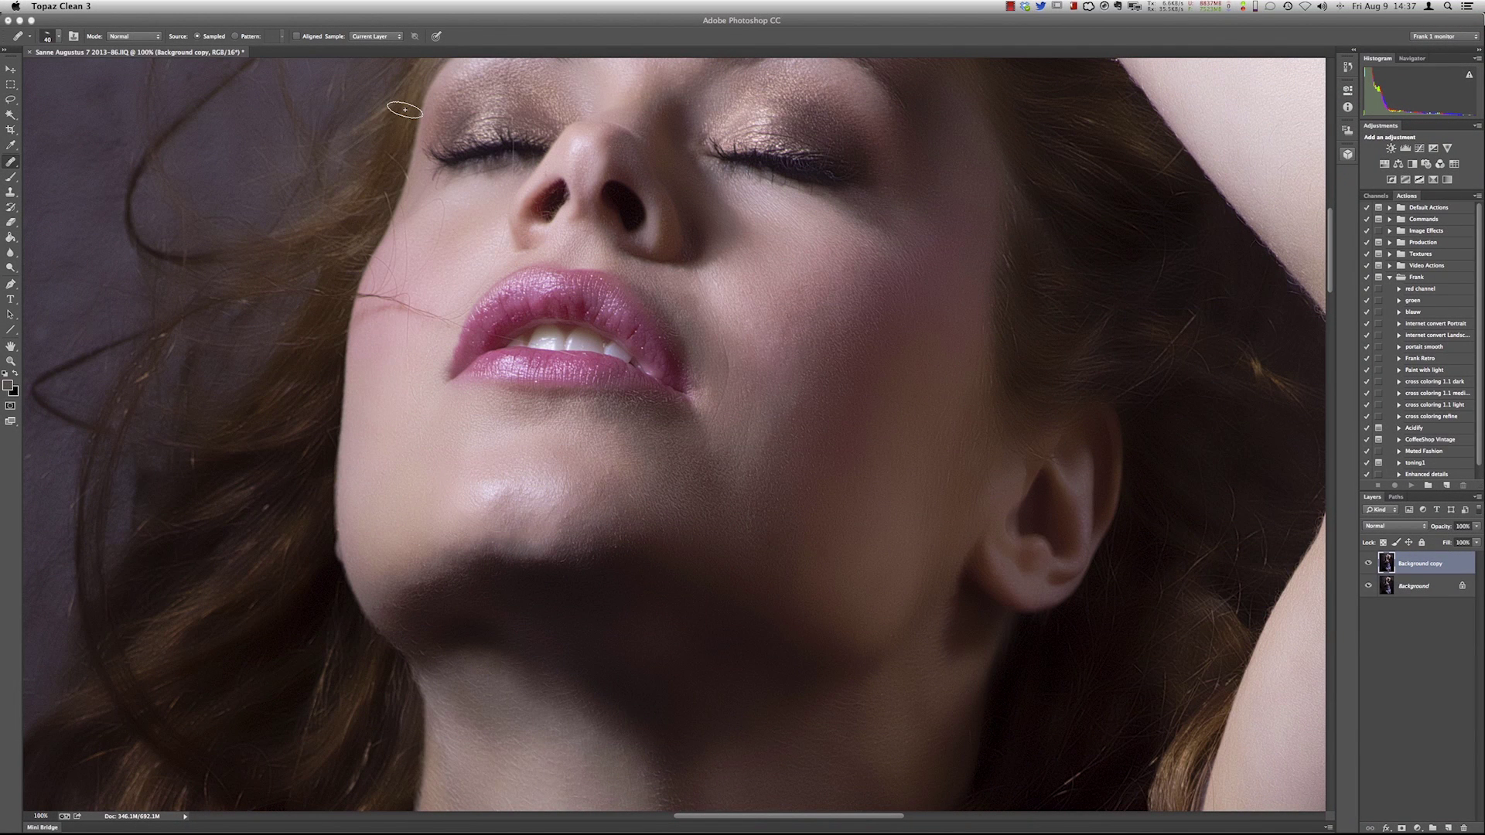
# Compare the face with the smoothed layer hidden and shown to examine the skin, eyes and hair
pyautogui.click(1368, 564)
pyautogui.click(1370, 565)
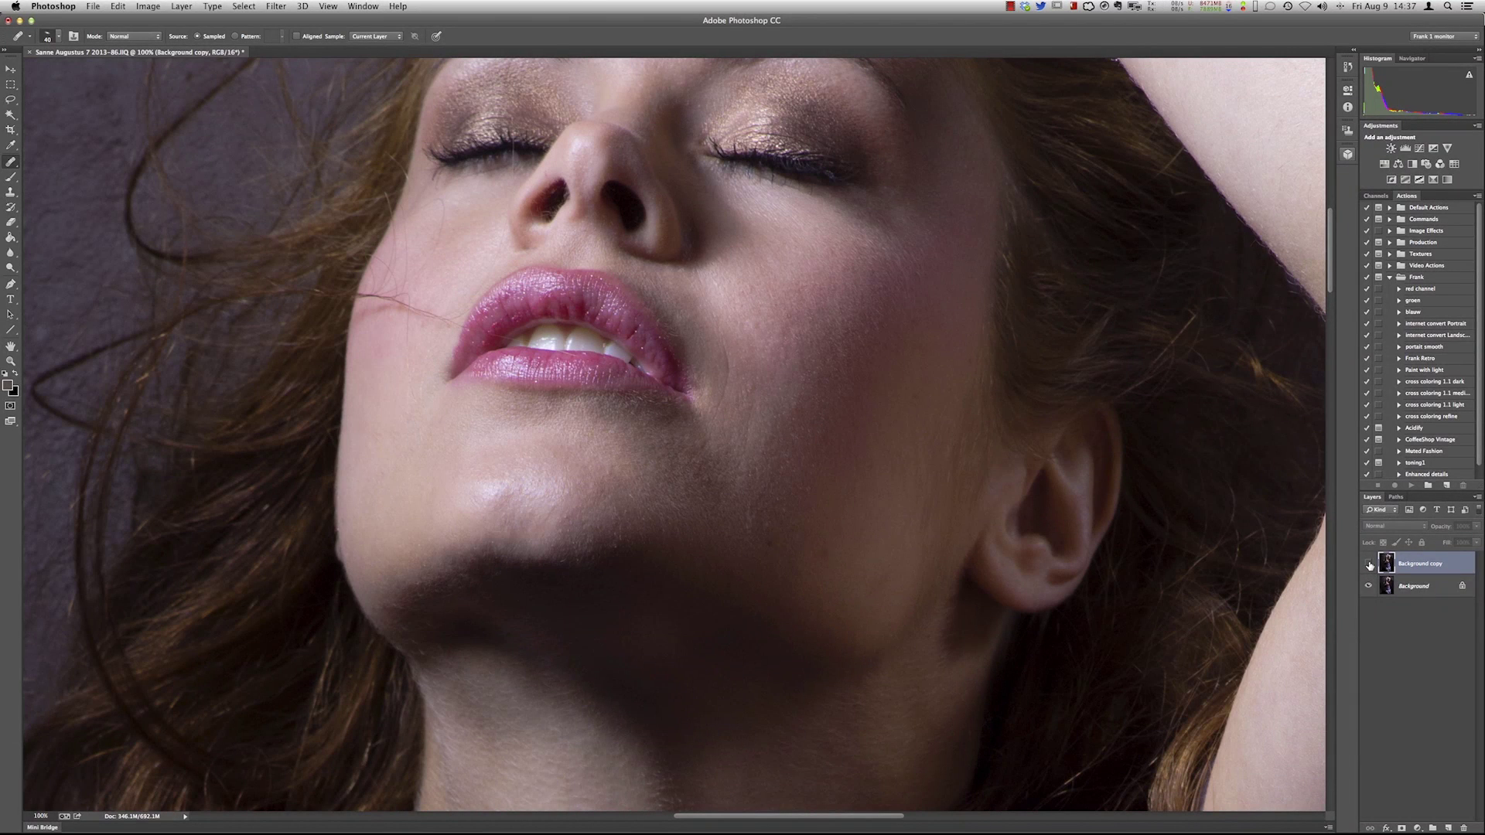
pyautogui.click(1369, 565)
pyautogui.moveTo(179, 259); pyautogui.dragTo(468, 514)
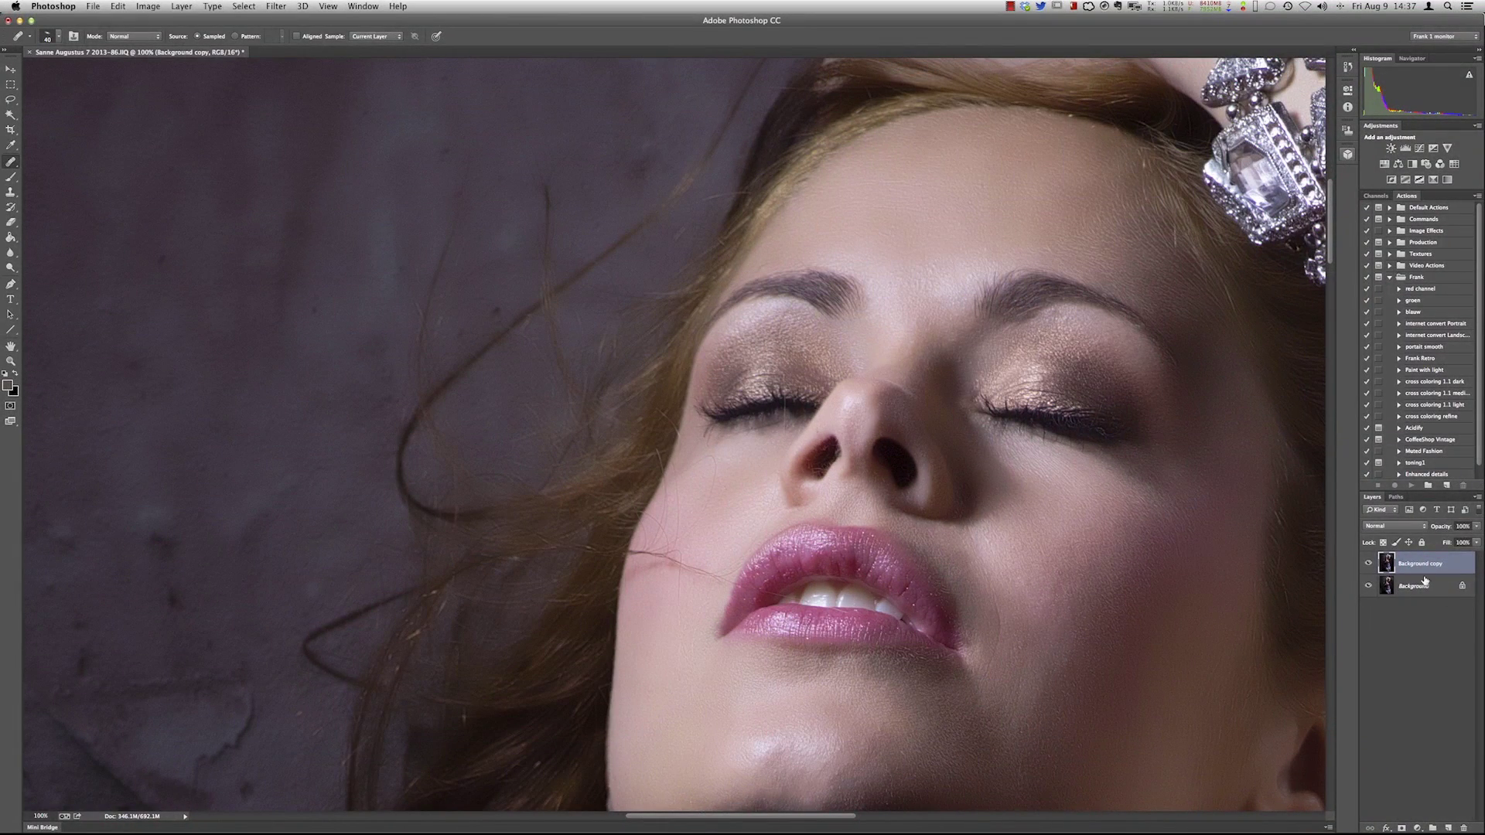
pyautogui.click(1369, 564)
pyautogui.click(1371, 562)
pyautogui.click(1369, 564)
# Add a Hide All layer mask to the smoothed Background copy
pyautogui.click(184, 7)
pyautogui.moveTo(255, 164)
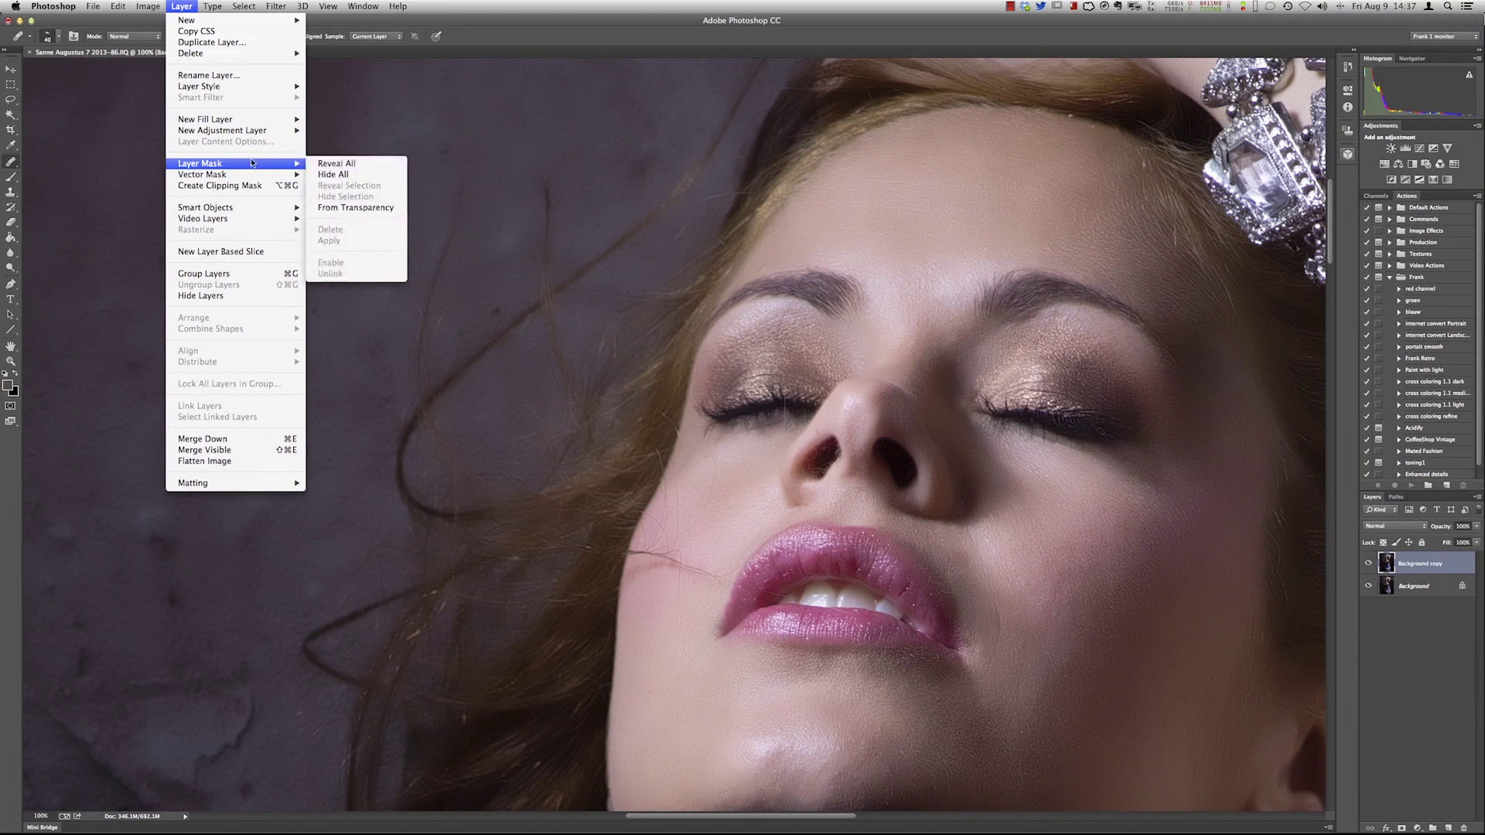
pyautogui.click(345, 176)
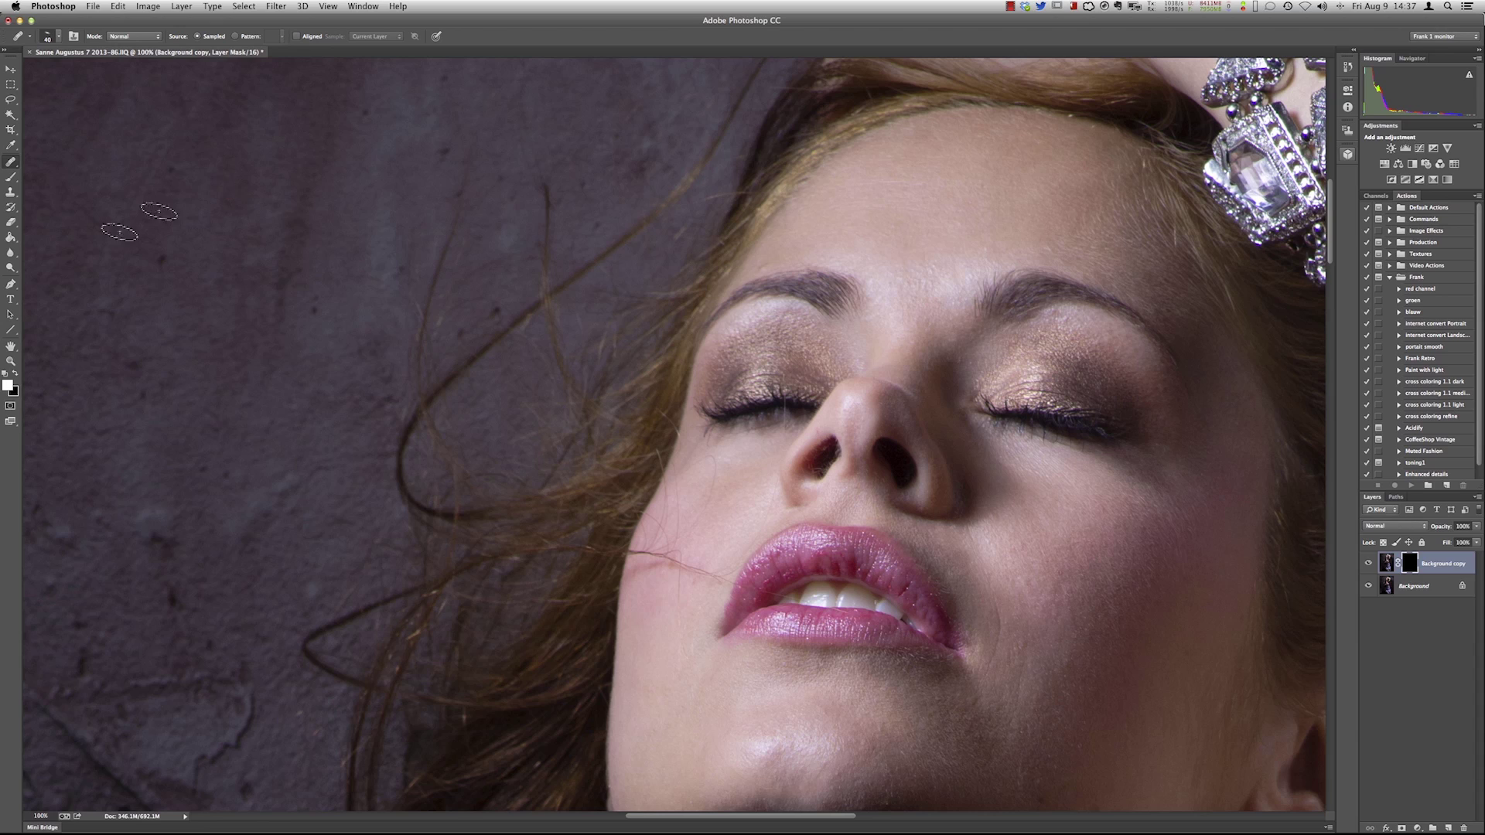
# Paint white on the mask with an enlarged brush at 100% opacity to reveal the smoothing on the facial skin
pyautogui.click(10, 179)
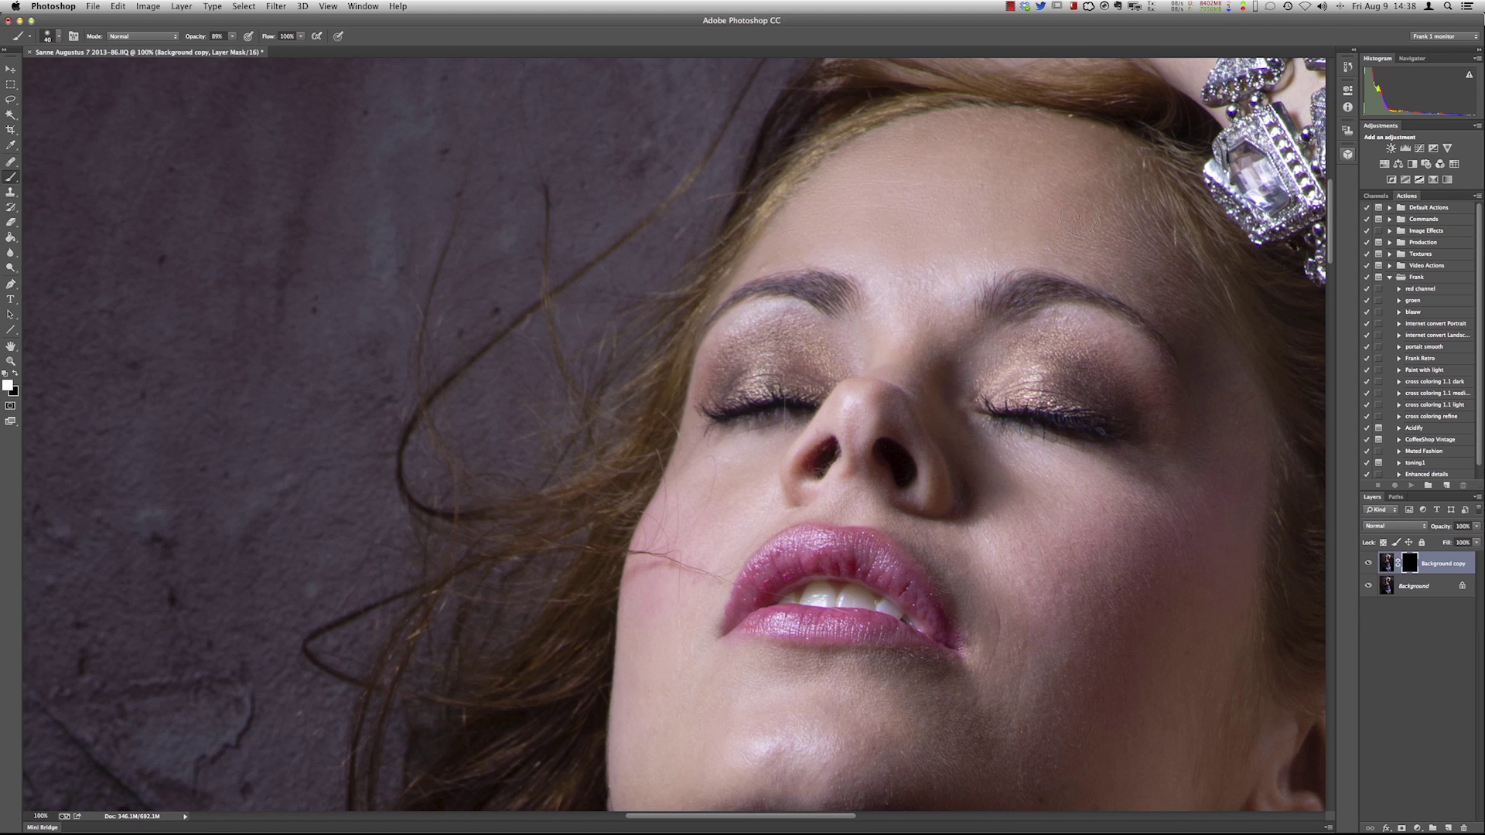
pyautogui.click(231, 37)
pyautogui.press(']')
pyautogui.press(']')
pyautogui.press(']')
pyautogui.press(']')
pyautogui.press(']')
pyautogui.moveTo(723, 525)
pyautogui.mouseDown()
pyautogui.moveTo(703, 623)
pyautogui.moveTo(945, 762)
pyautogui.moveTo(680, 723)
pyautogui.moveTo(689, 765)
pyautogui.moveTo(928, 542)
pyautogui.moveTo(951, 603)
pyautogui.moveTo(1175, 588)
pyautogui.moveTo(1057, 667)
pyautogui.mouseUp()
pyautogui.scroll(-5, 1053, 648)
pyautogui.hscroll(3, 1053, 648)
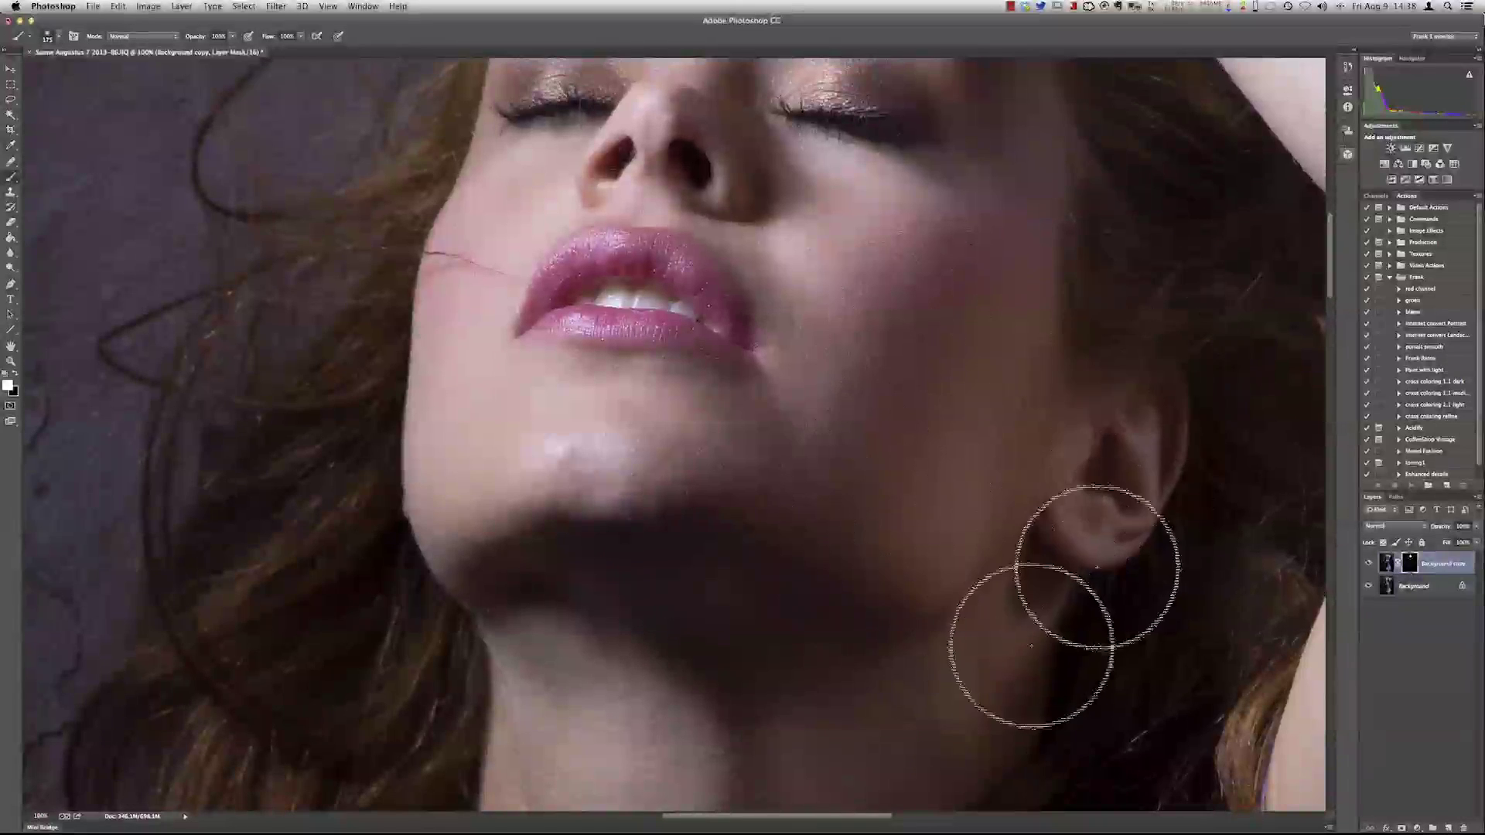
# Reveal the smoothing on the neck, chest, lower hand and forearm by painting white on the mask
pyautogui.scroll(5, 563, 729)
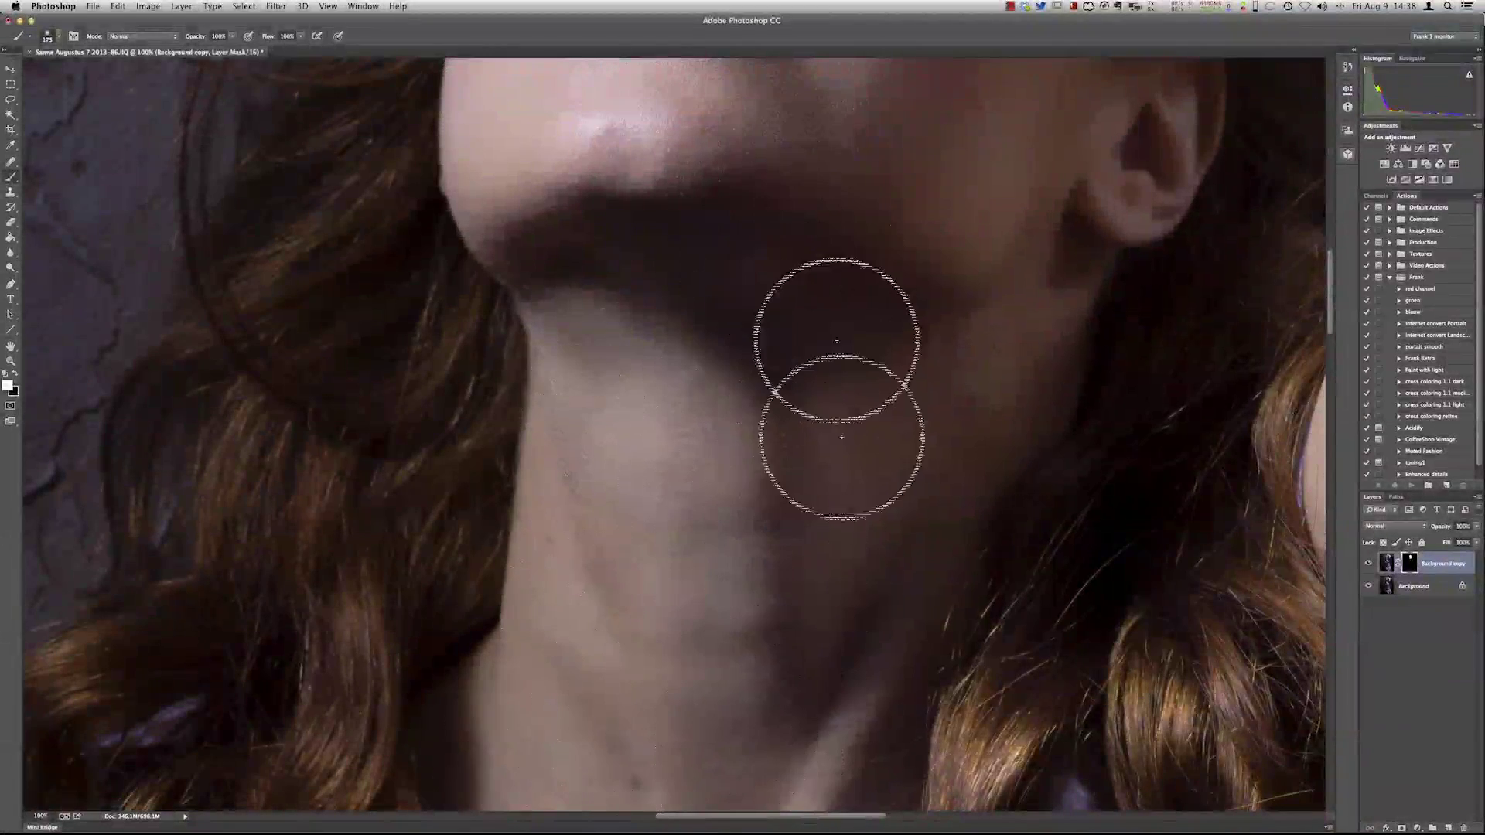
pyautogui.scroll(-5, 972, 435)
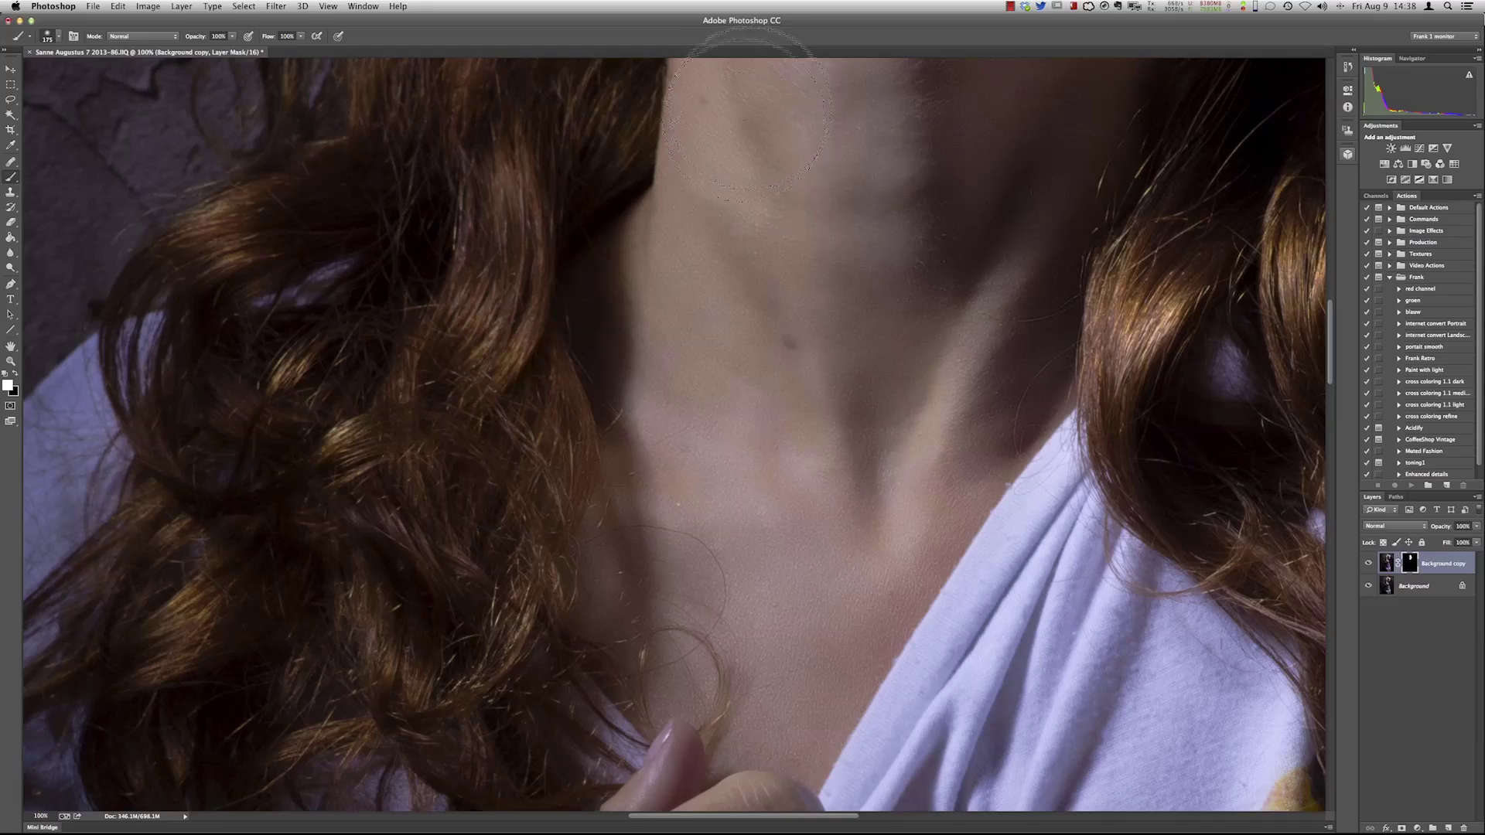
pyautogui.scroll(-6, 745, 548)
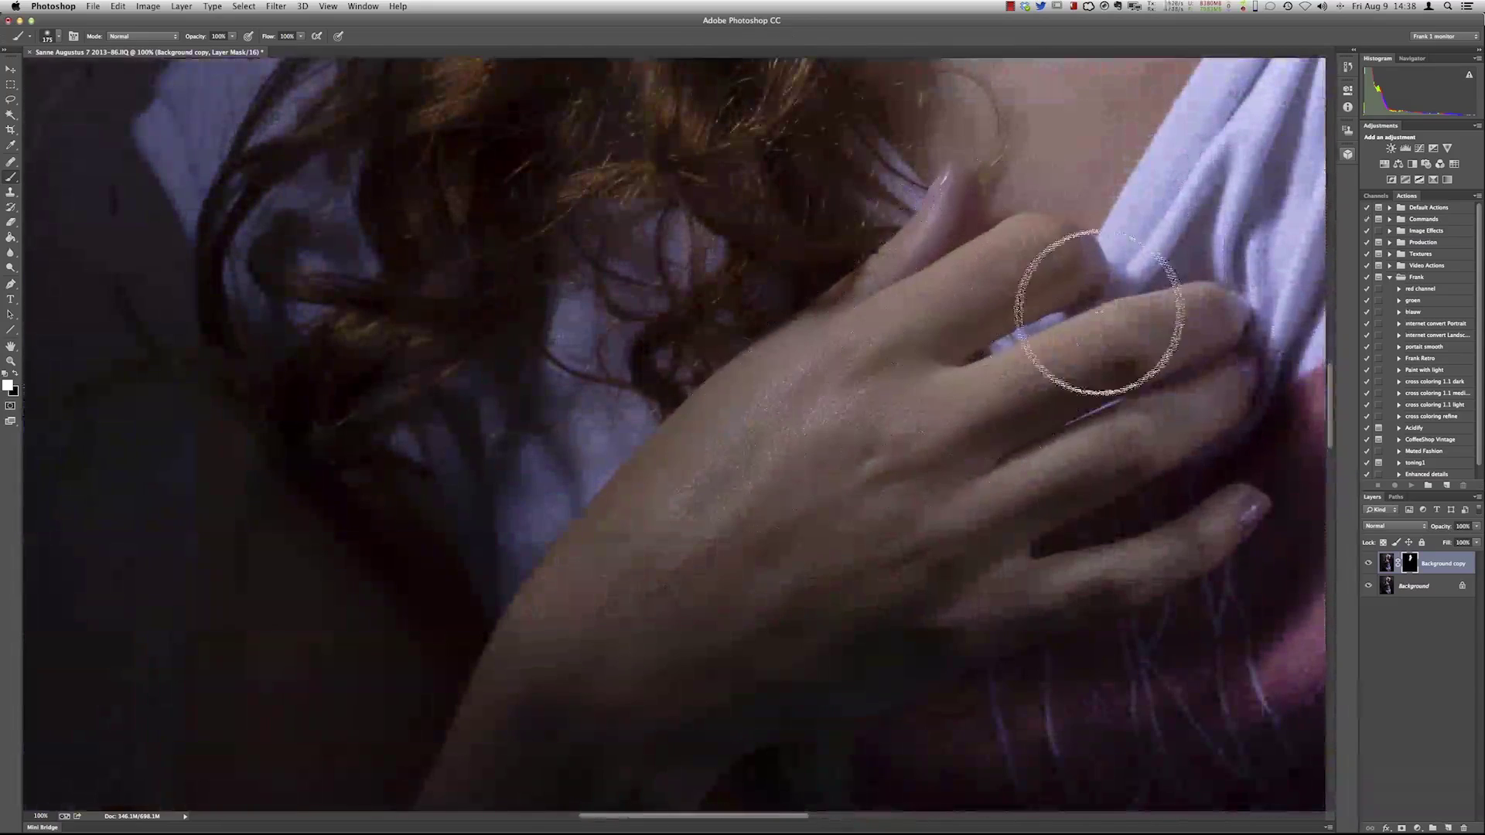
pyautogui.scroll(-6, 630, 531)
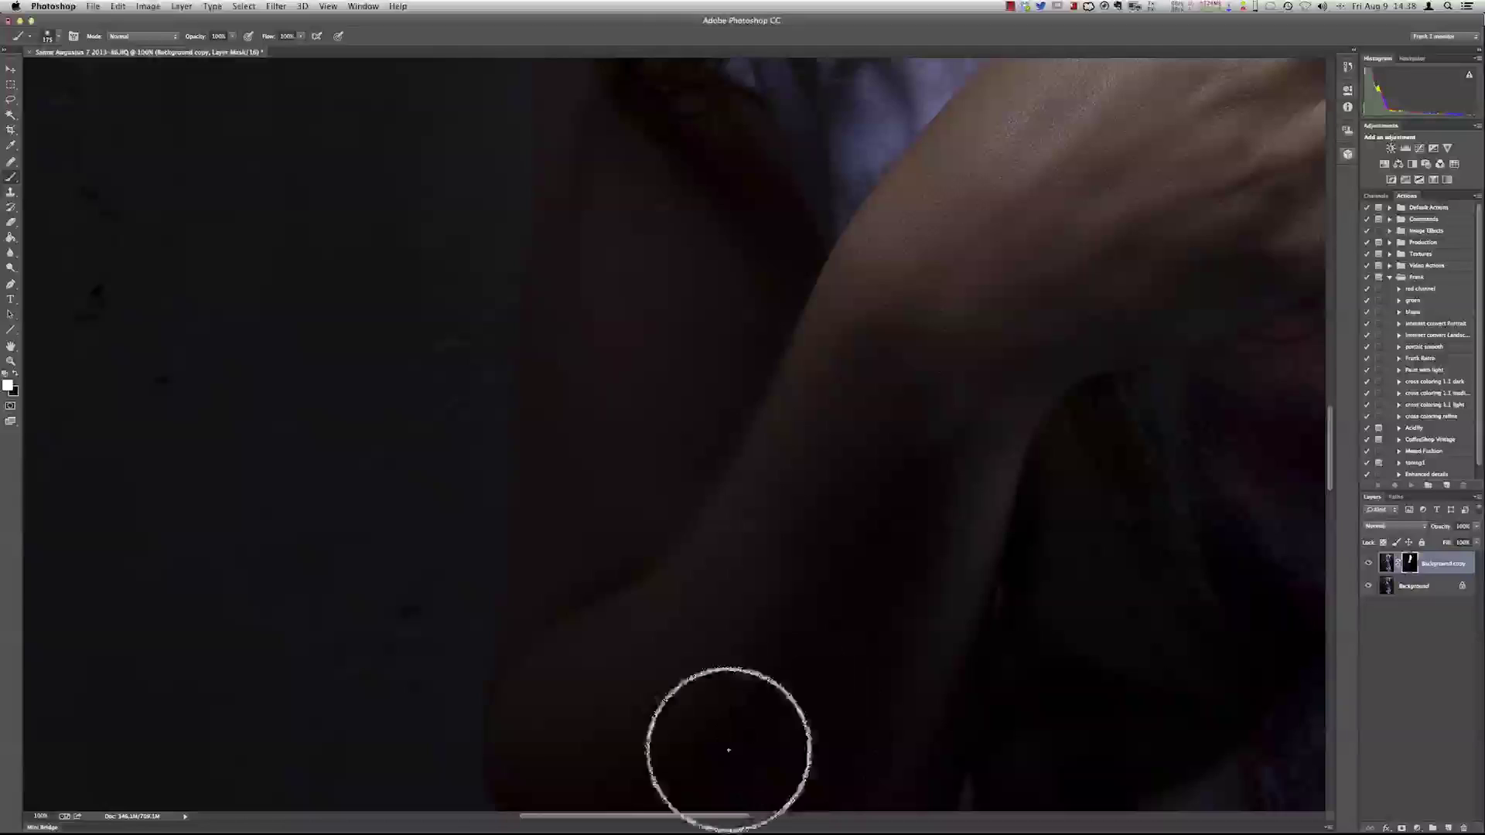
pyautogui.scroll(-5, 861, 503)
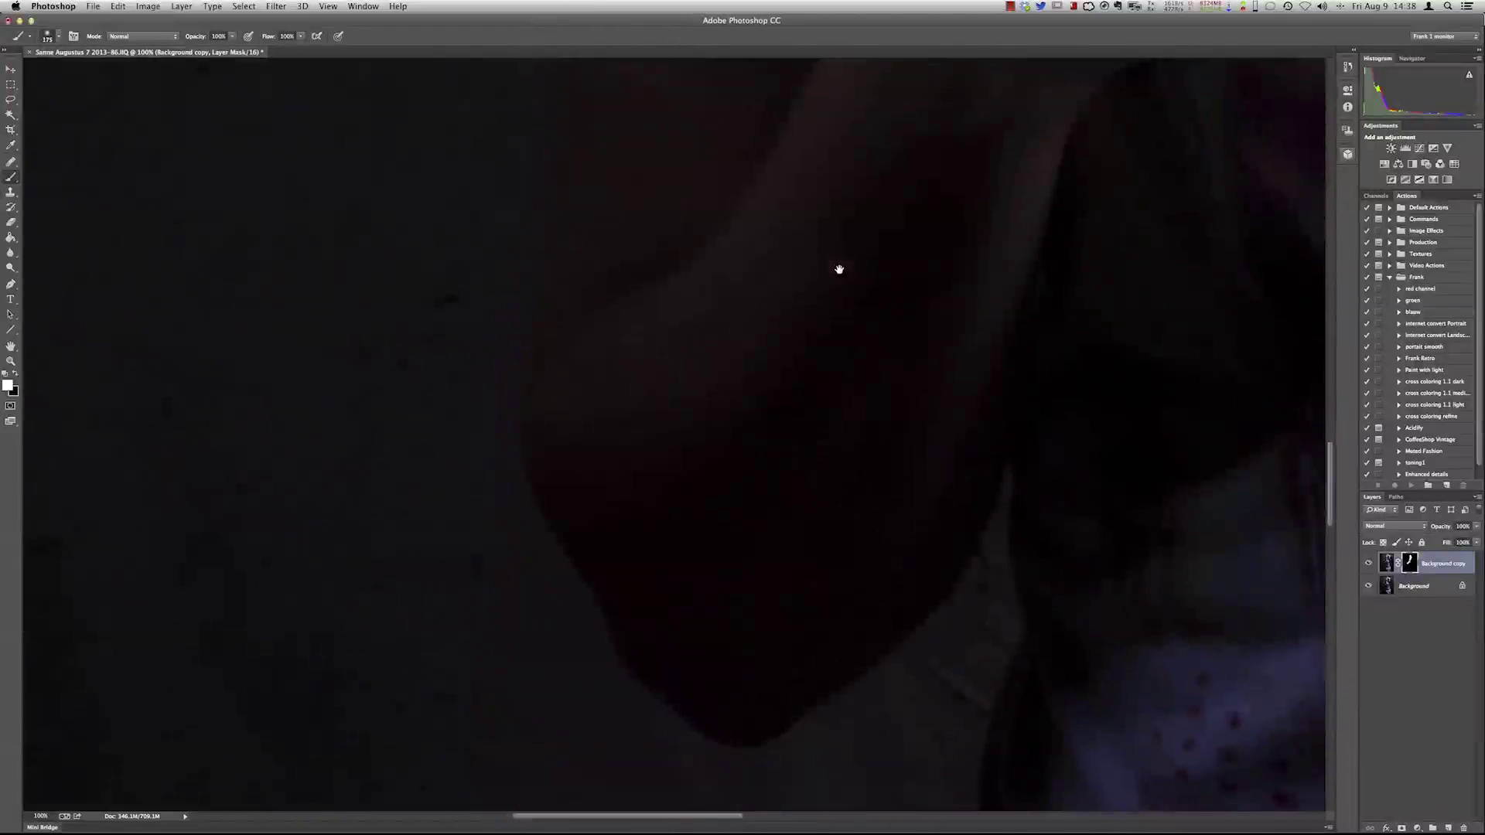
pyautogui.scroll(10, 1031, 119)
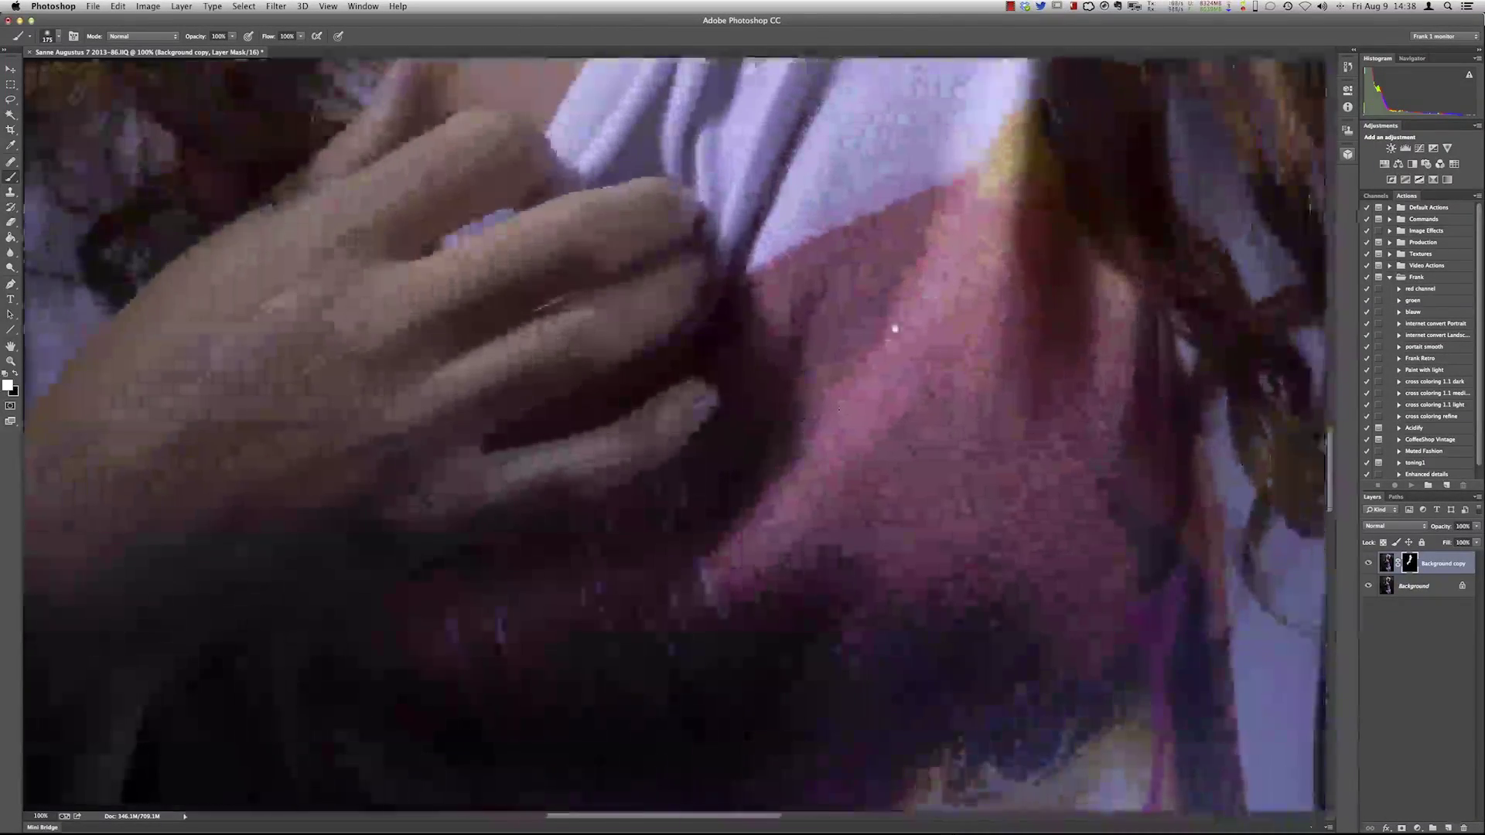
# Paint the smoothing onto the raised arm, elbow, wrist and hand, and compare the face with the layer hidden
pyautogui.scroll(6, 790, 414)
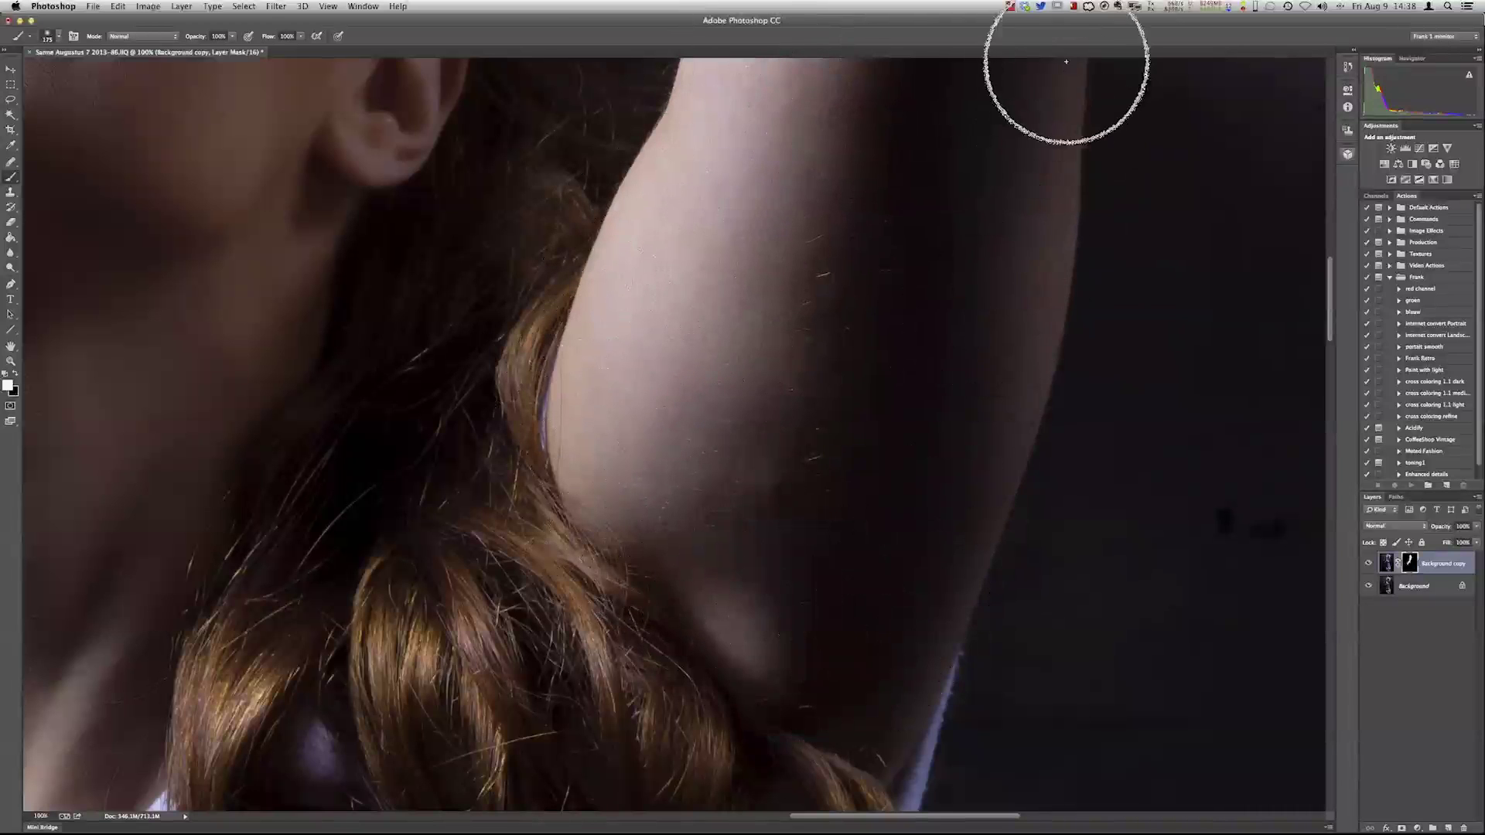
pyautogui.moveTo(843, 300); pyautogui.dragTo(742, 693)
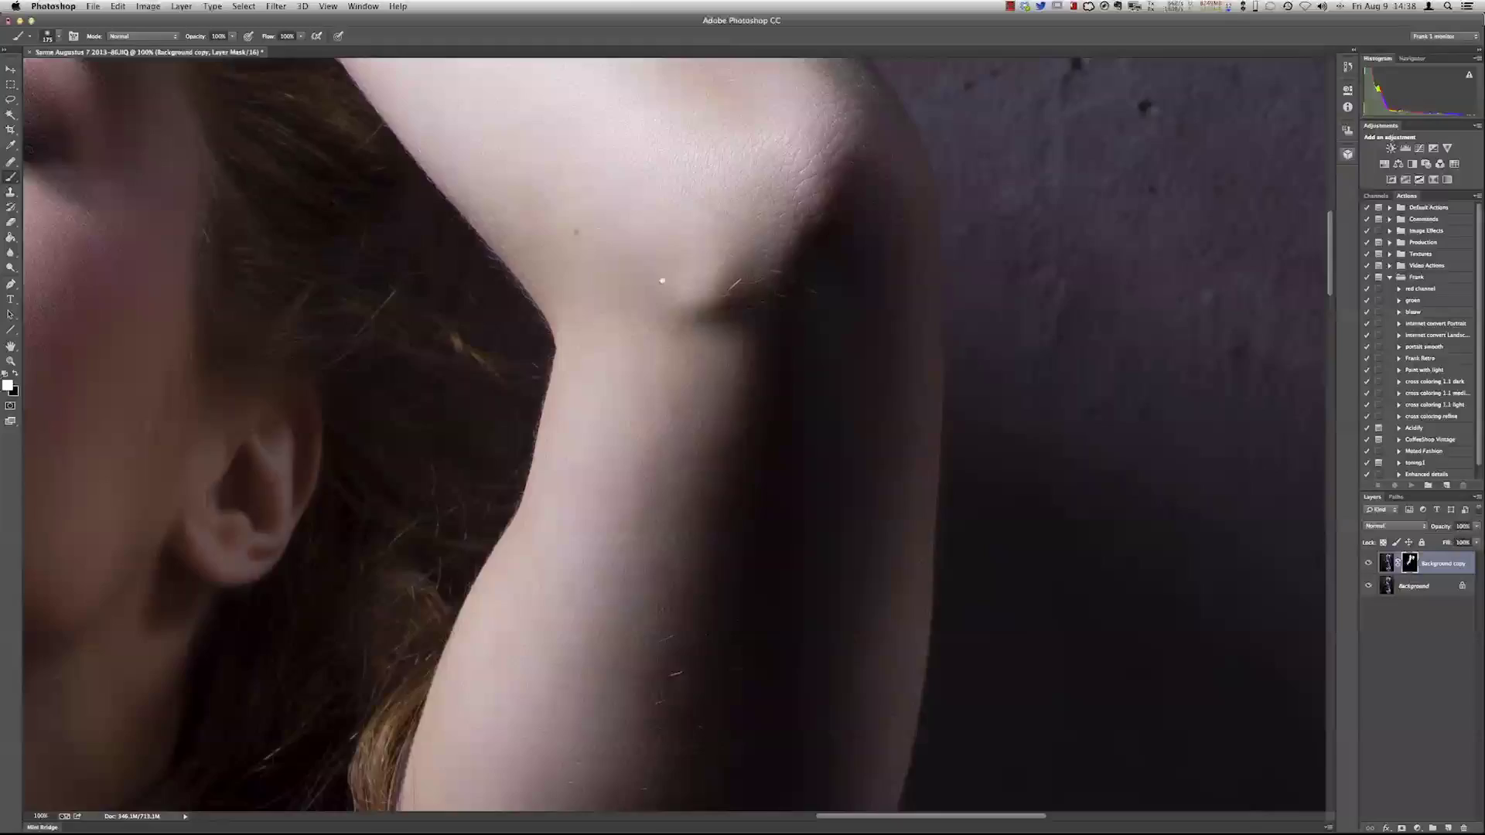
pyautogui.scroll(3, 706, 322)
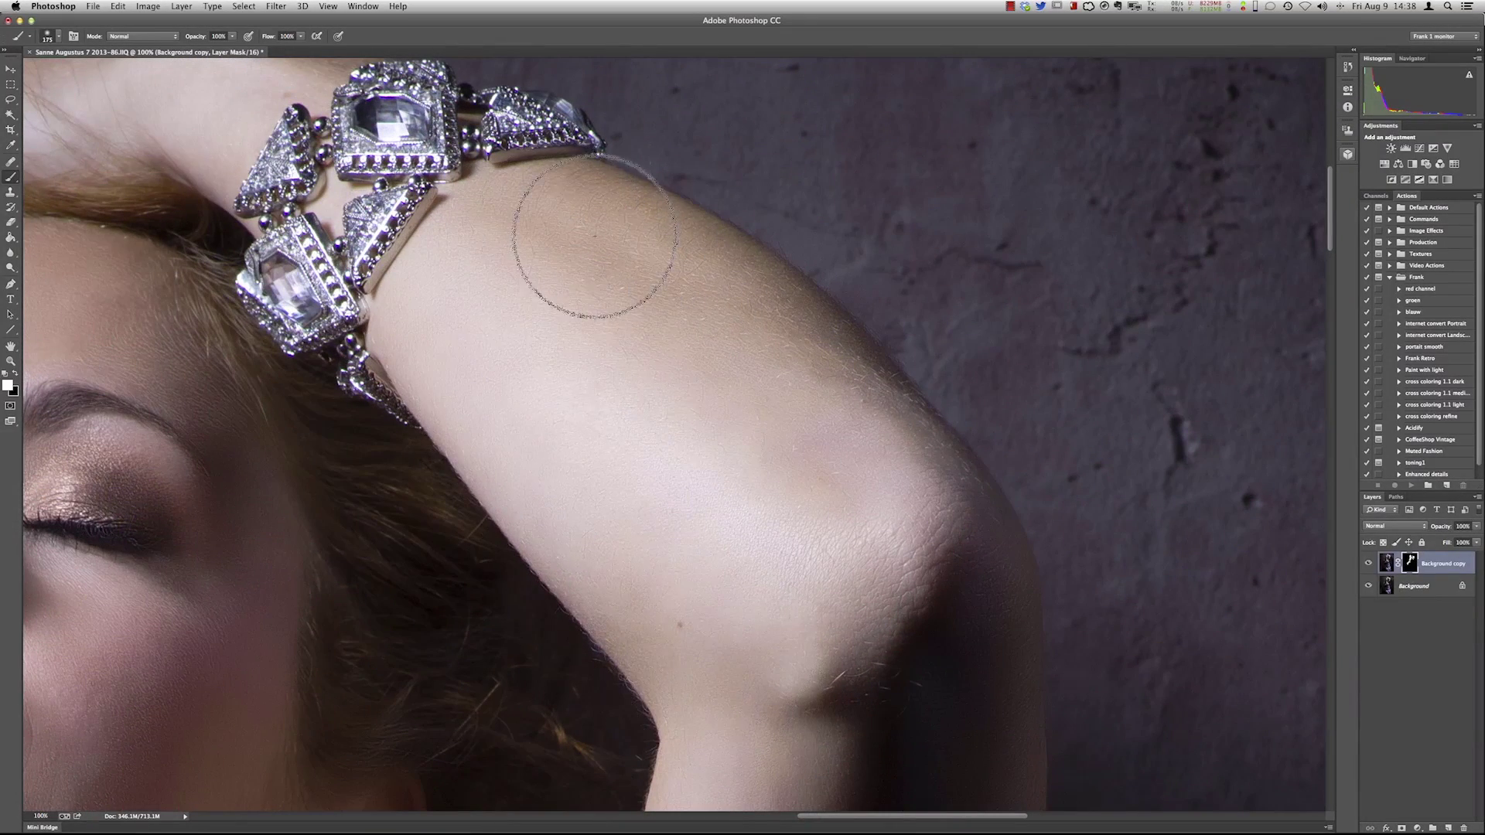
pyautogui.scroll(10, 836, 438)
pyautogui.hscroll(-10, 836, 437)
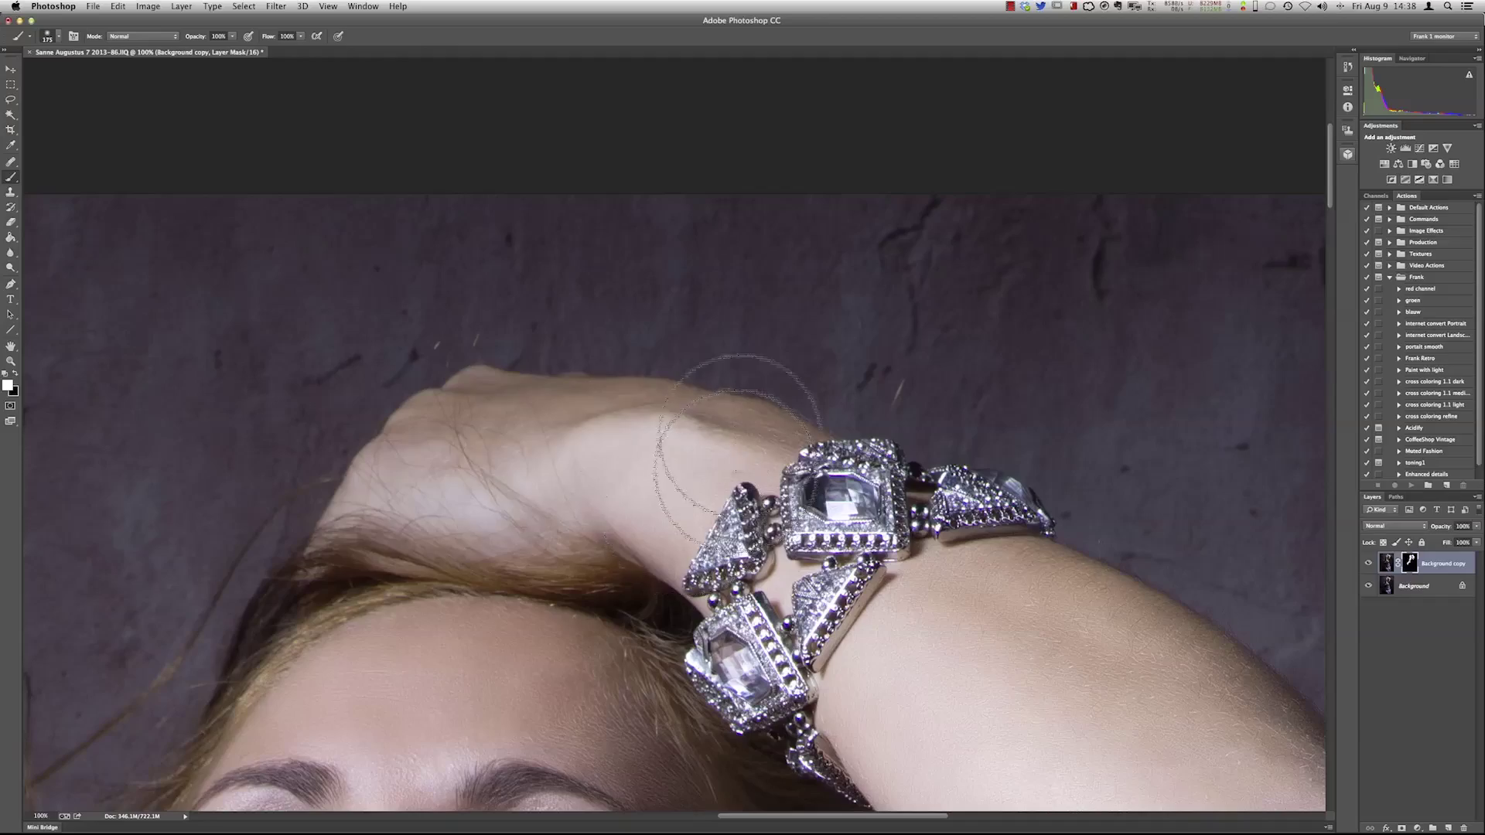
pyautogui.scroll(-9, 843, 433)
pyautogui.hscroll(2, 842, 433)
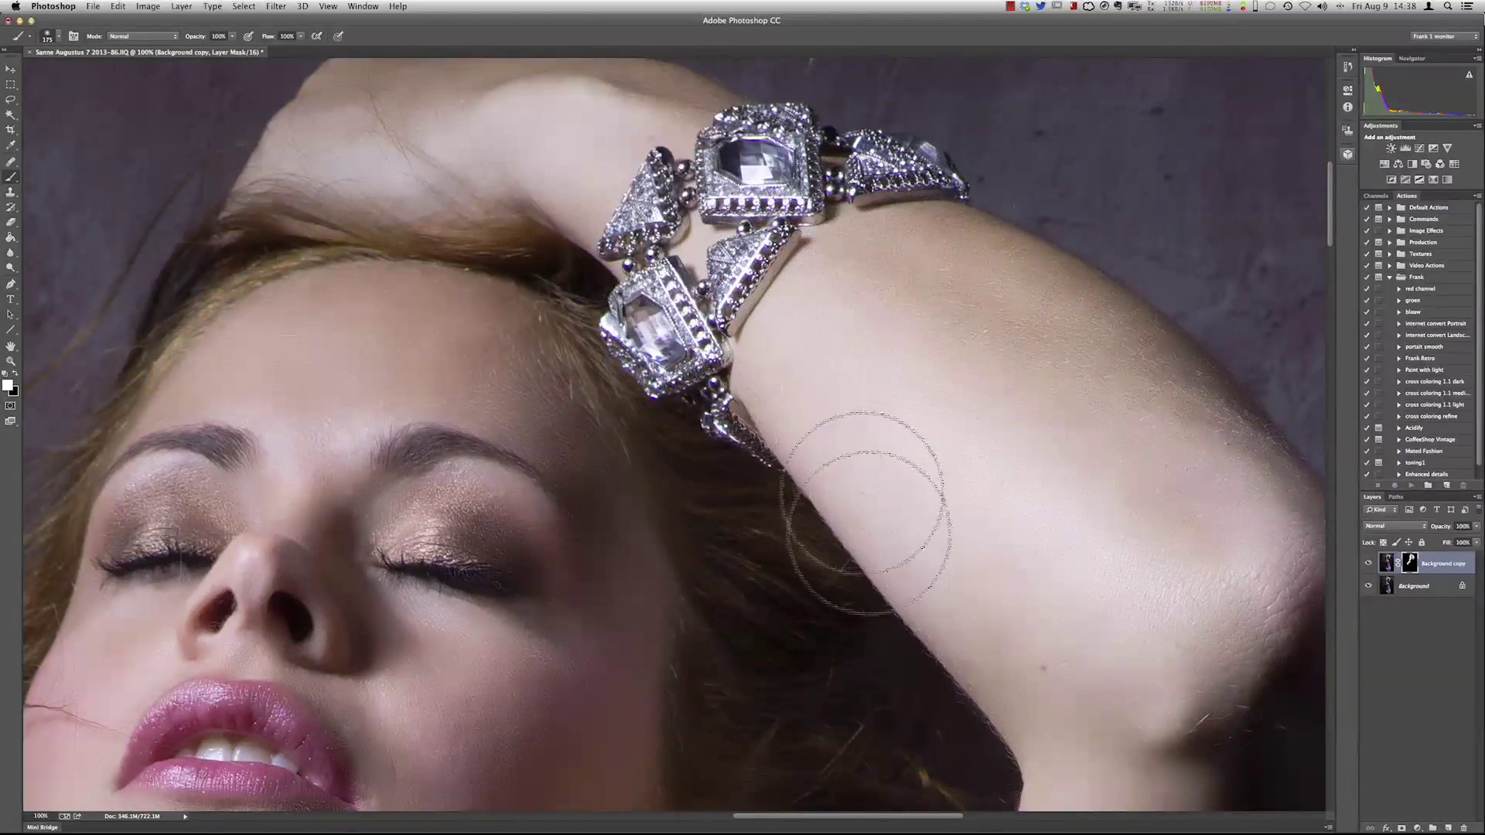
pyautogui.scroll(-3, 1261, 747)
pyautogui.hscroll(-8, 1261, 746)
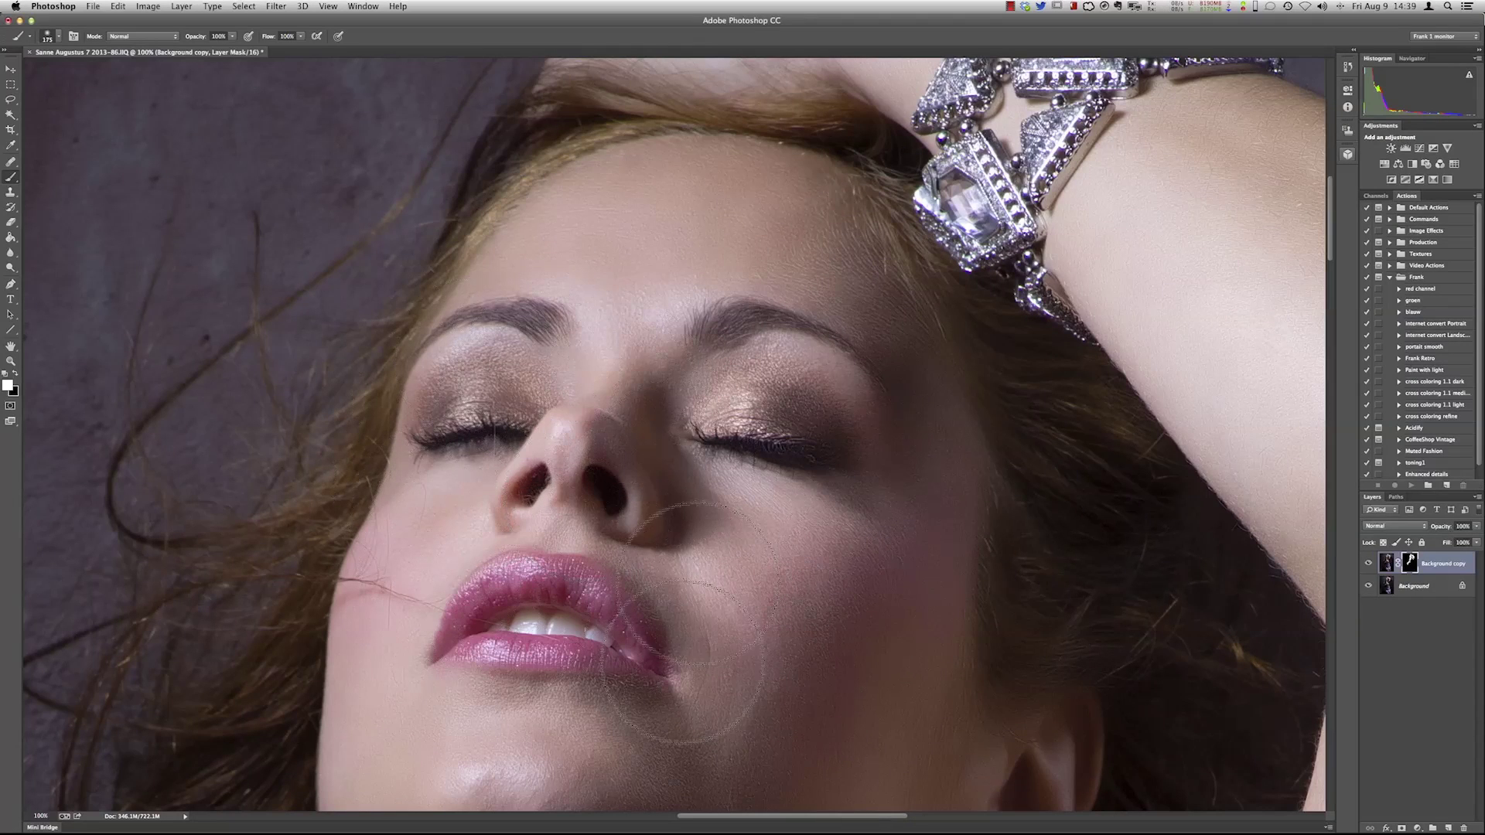
pyautogui.click(1368, 565)
pyautogui.click(1369, 564)
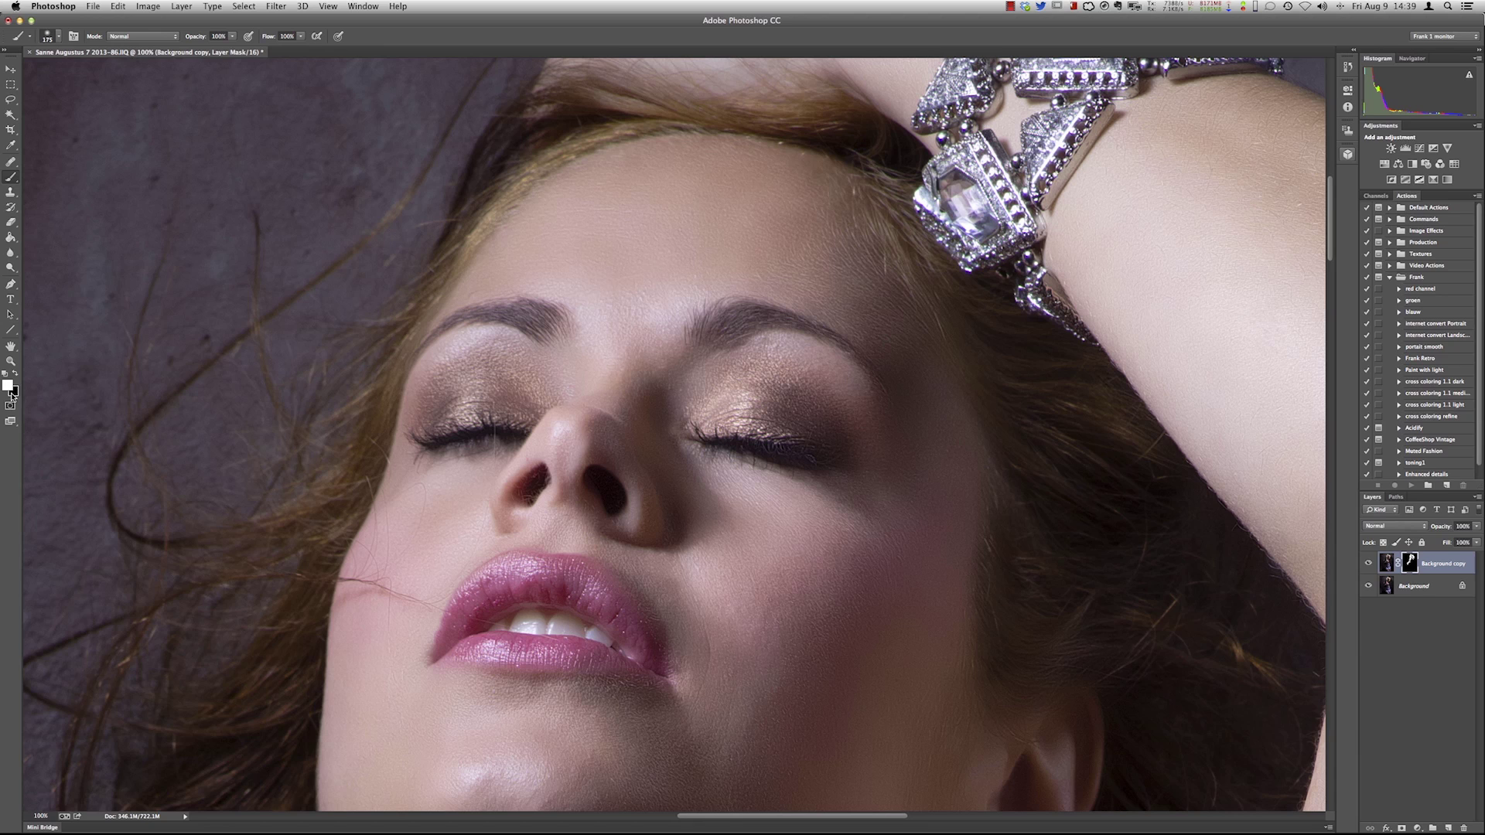
# Switch the mask brush to black and paint the original detail back over the eyes and lips
pyautogui.press('x')
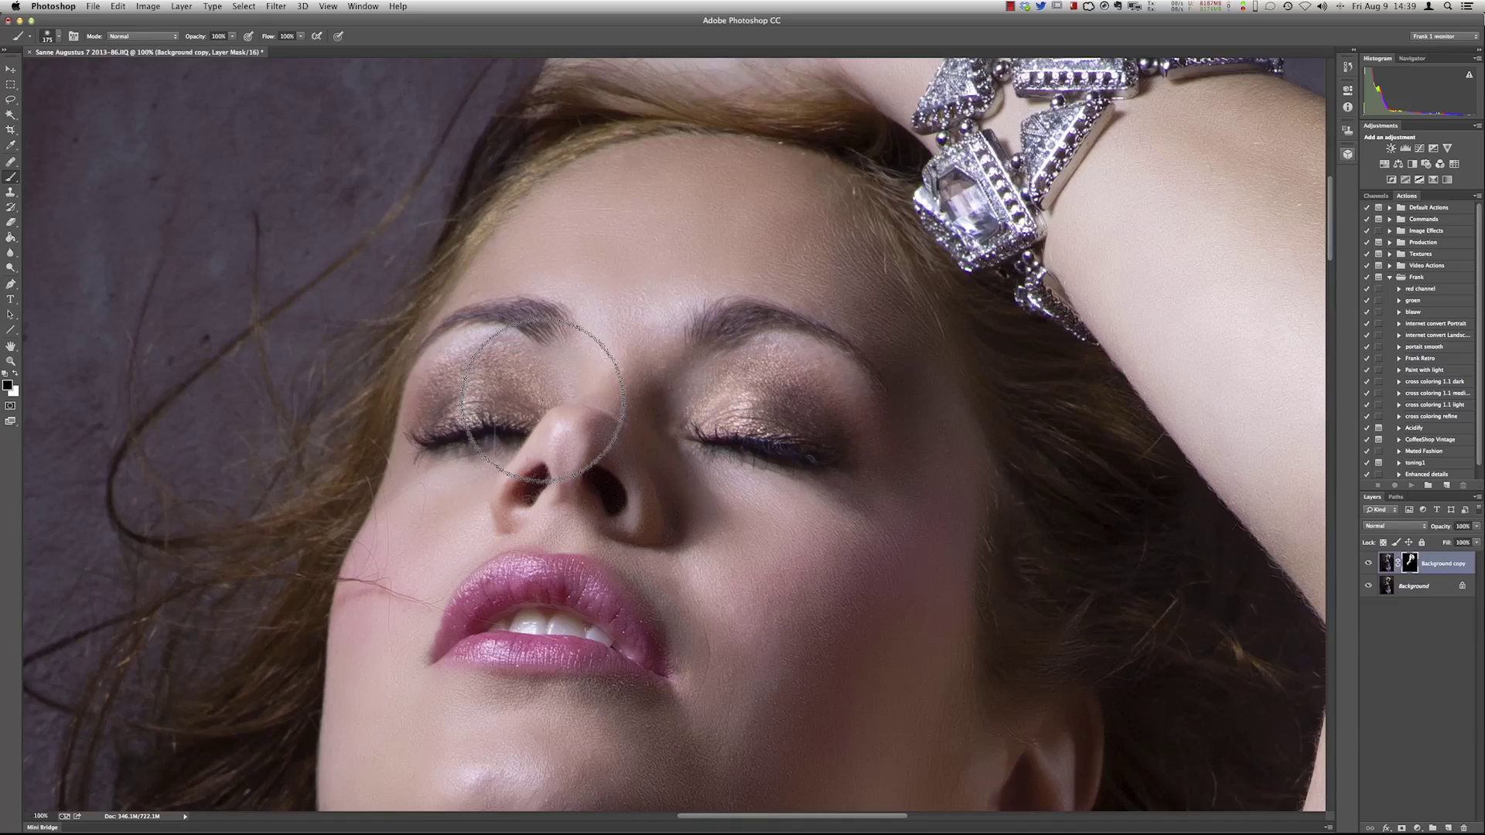
pyautogui.scroll(-3, 543, 399)
pyautogui.hscroll(-1, 543, 399)
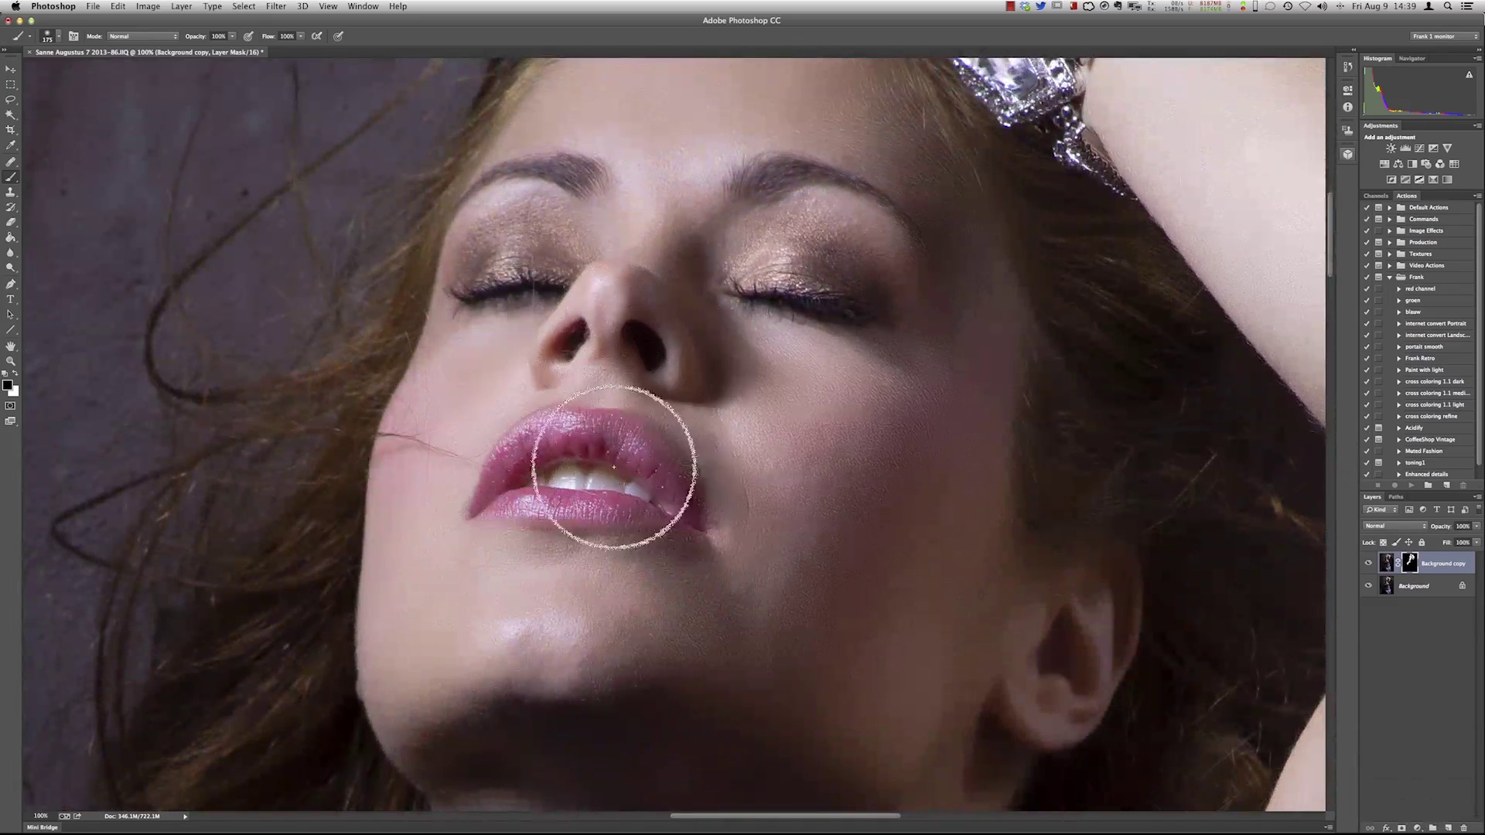
pyautogui.scroll(-5, 653, 447)
pyautogui.hscroll(4, 653, 448)
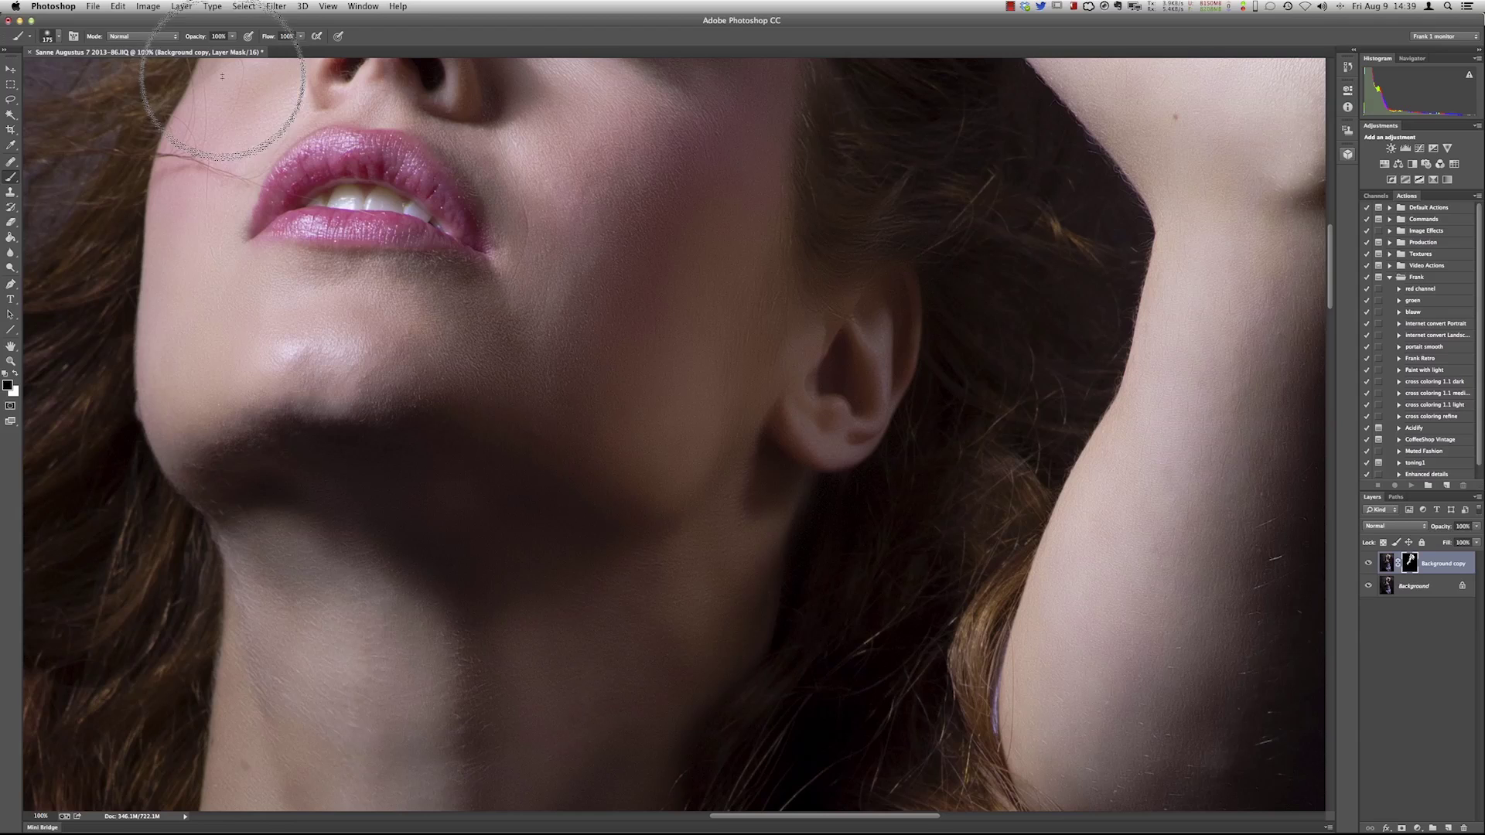
# Set the mask brush opacity to 50% and paint black over the ear and adjoining hair edges to partly restore the original detail
pyautogui.click(231, 36)
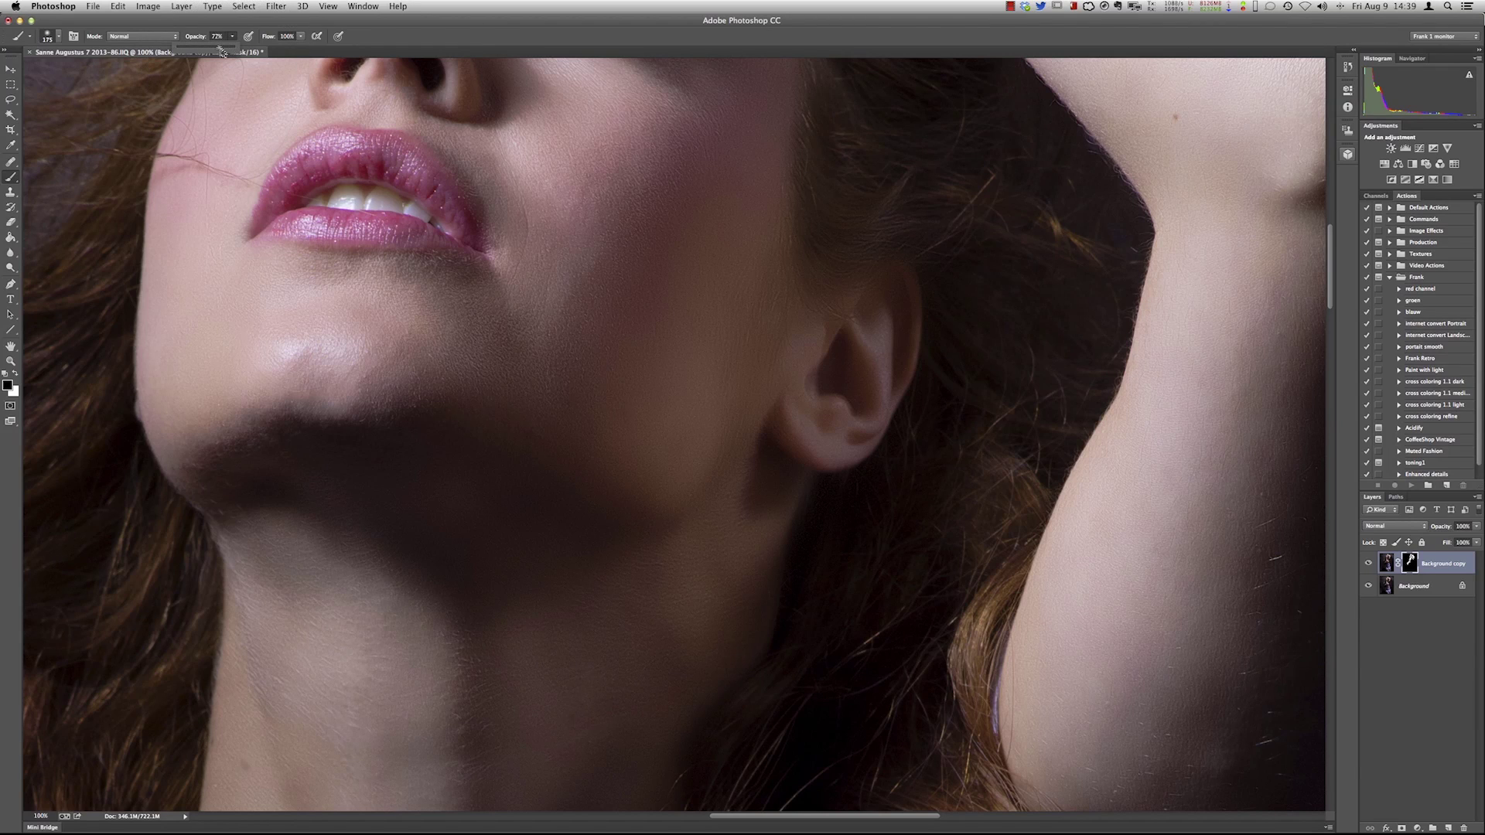
pyautogui.moveTo(204, 51); pyautogui.dragTo(207, 49)
pyautogui.moveTo(845, 281)
pyautogui.mouseDown()
pyautogui.moveTo(882, 285)
pyautogui.moveTo(802, 304)
pyautogui.mouseUp()
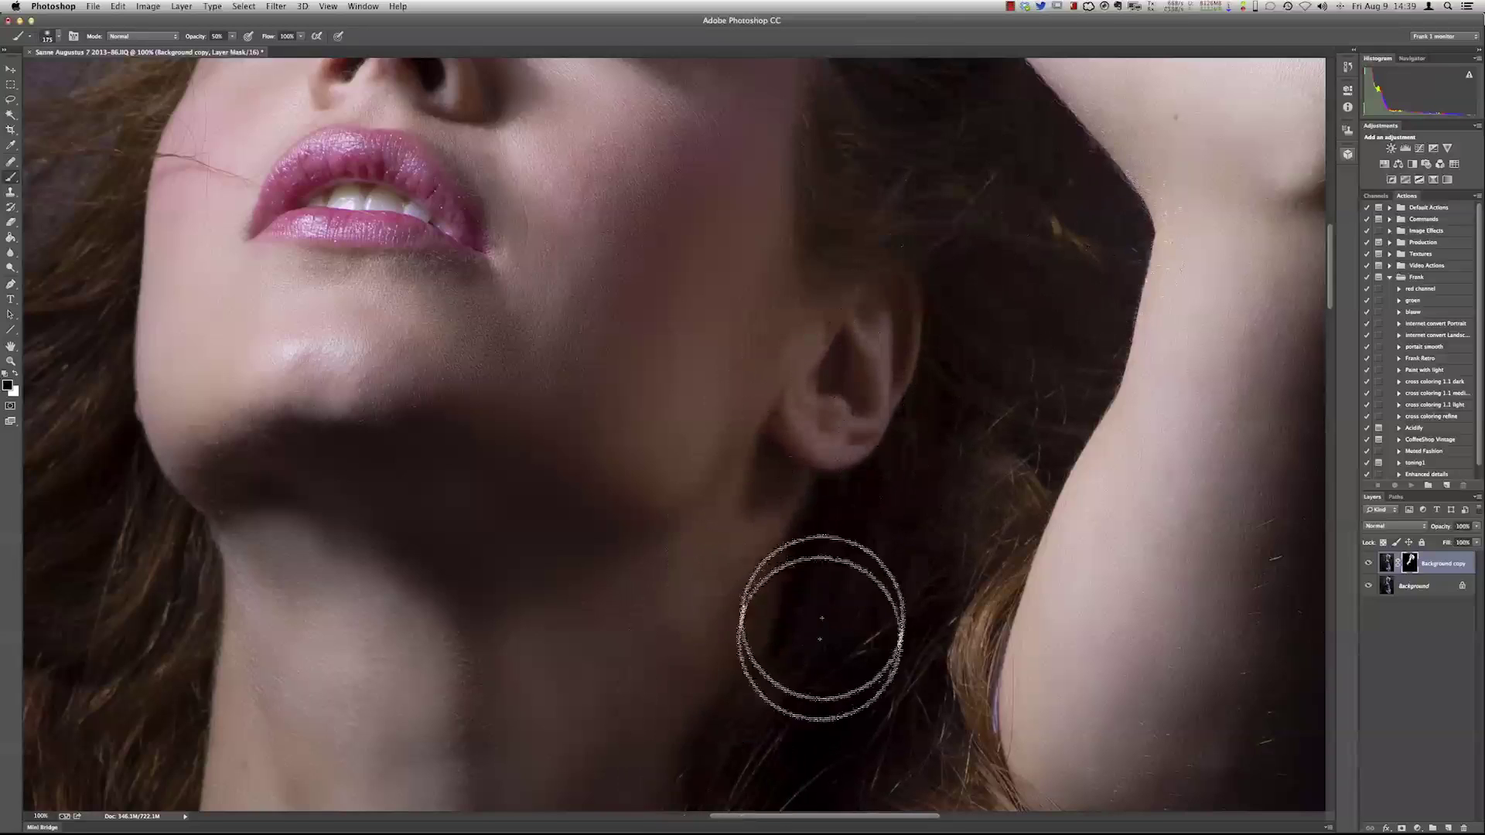
pyautogui.moveTo(908, 291); pyautogui.dragTo(850, 576)
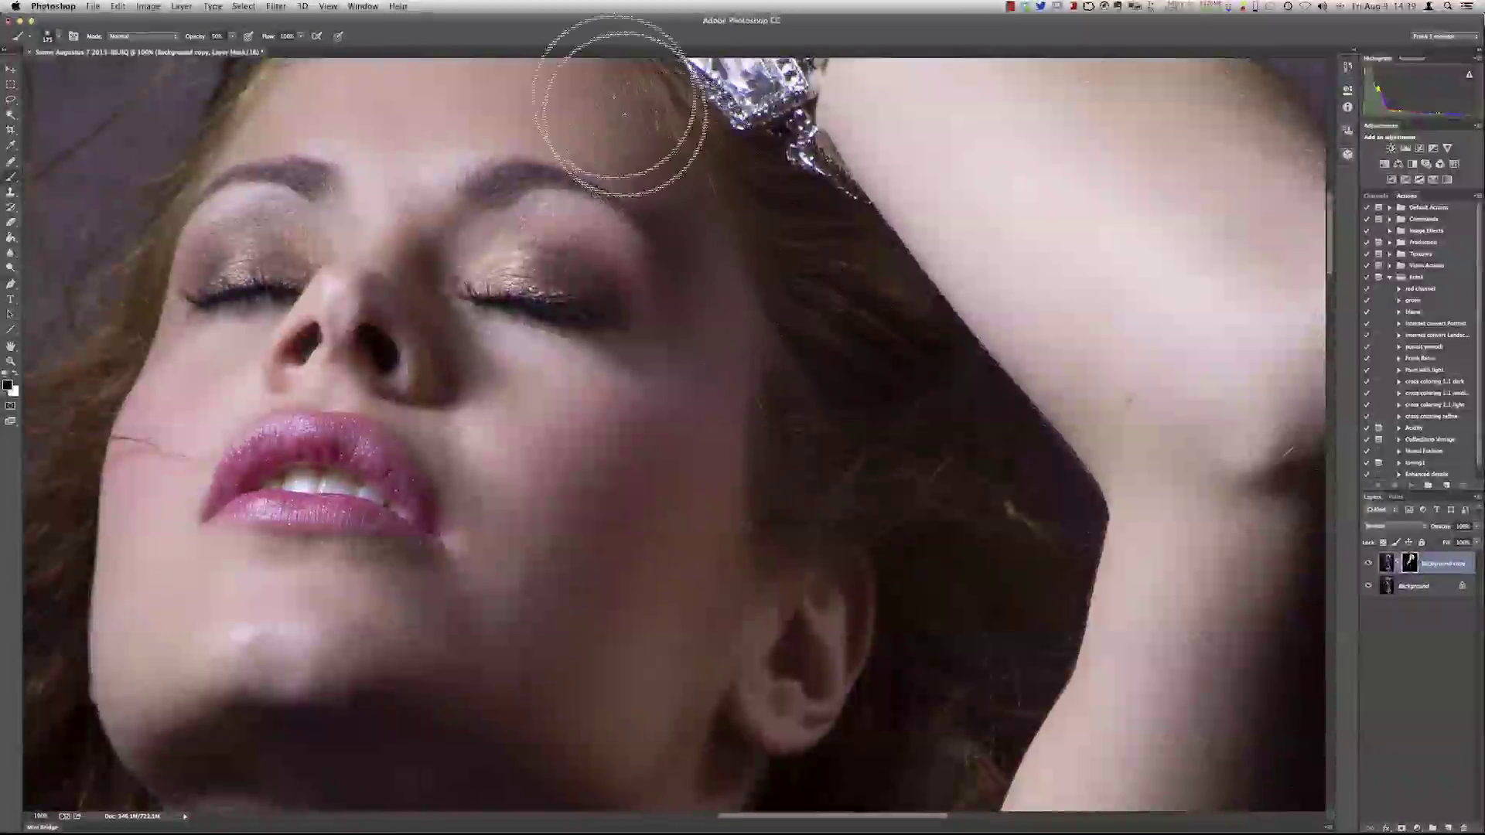
pyautogui.moveTo(821, 555); pyautogui.dragTo(895, 279)
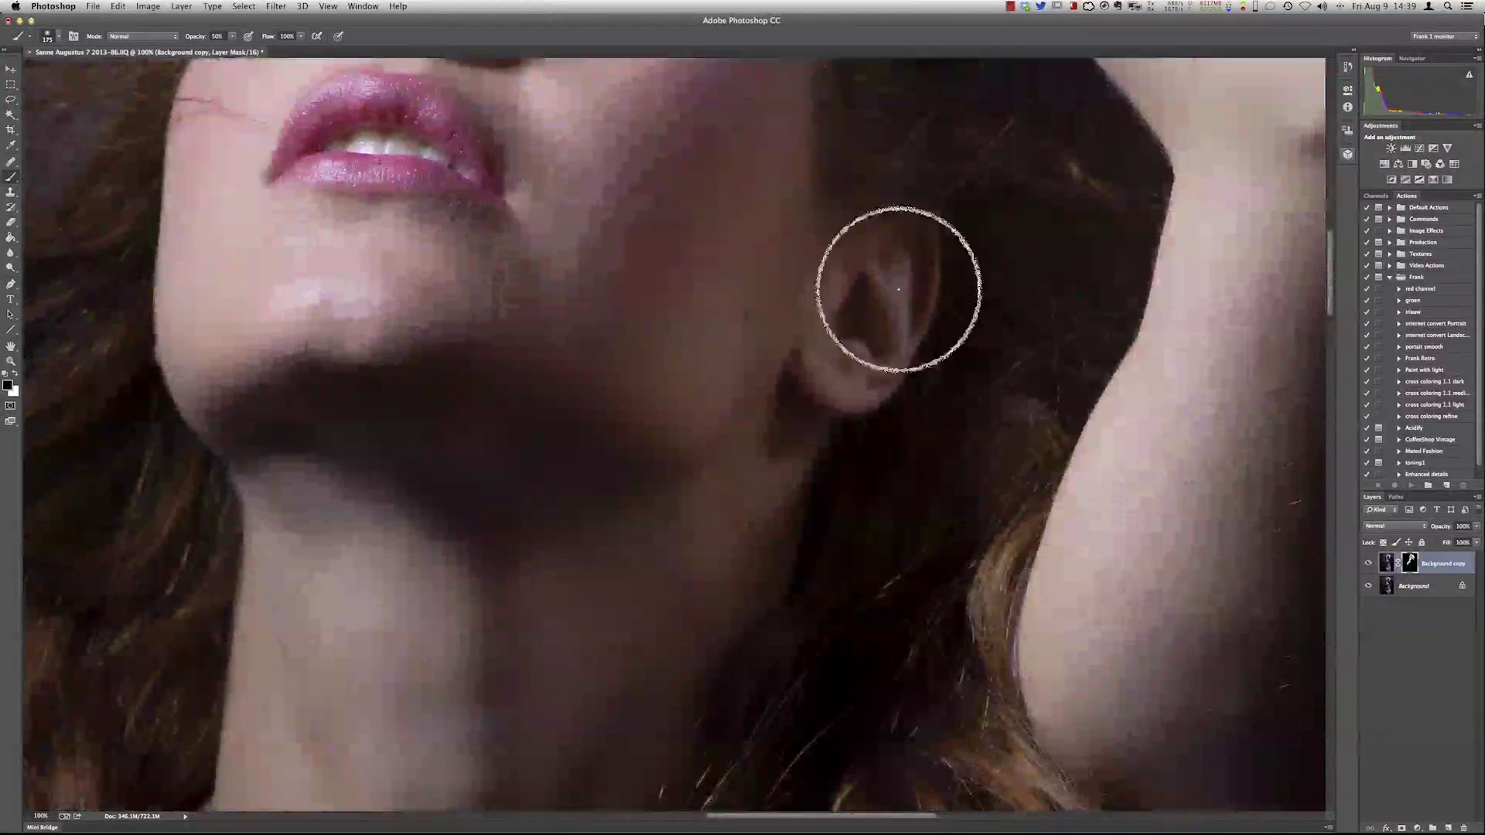
pyautogui.moveTo(928, 339); pyautogui.dragTo(1238, 695)
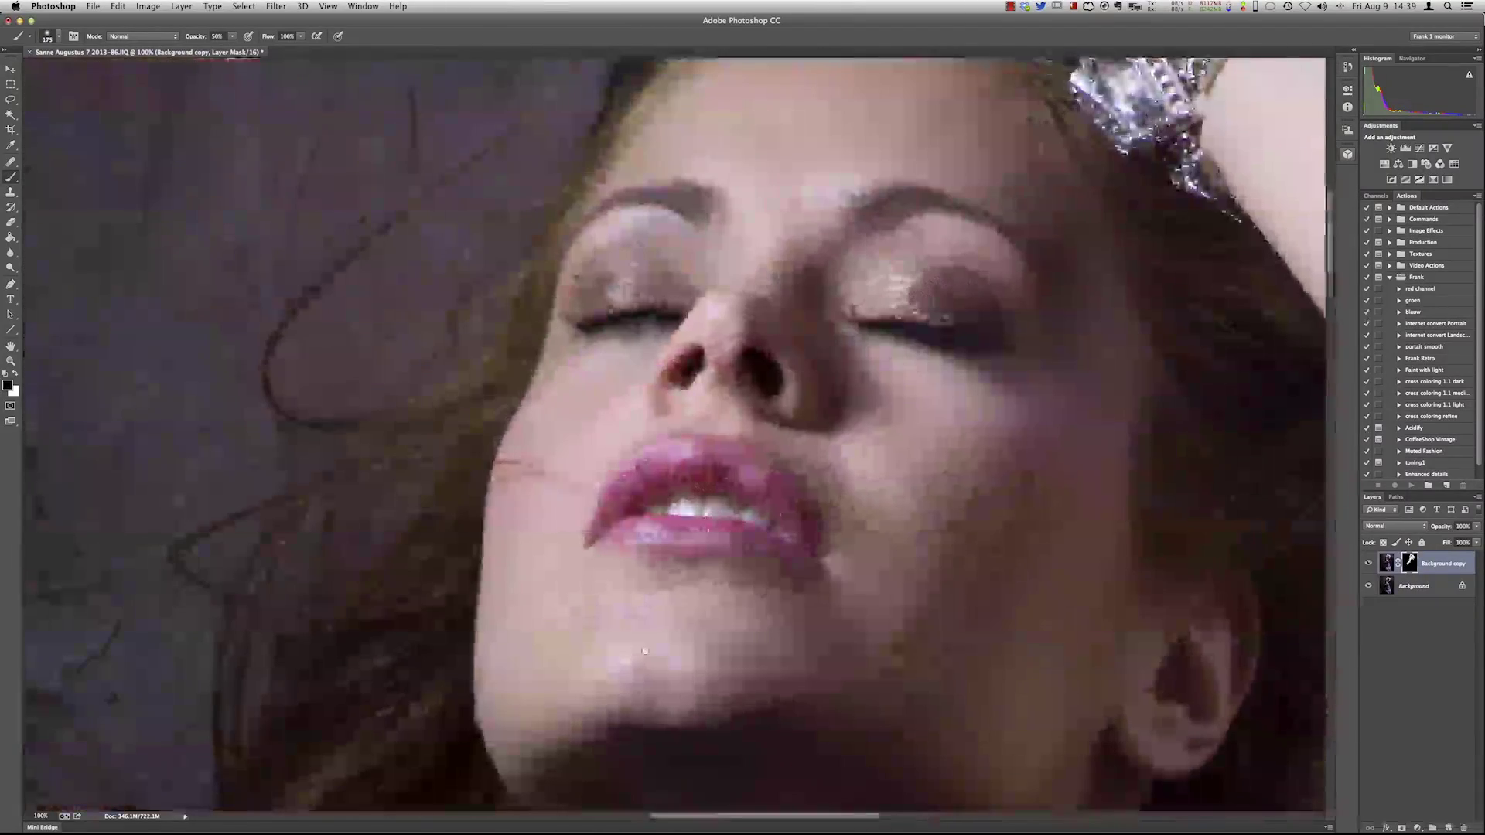
pyautogui.moveTo(540, 212); pyautogui.dragTo(332, 428)
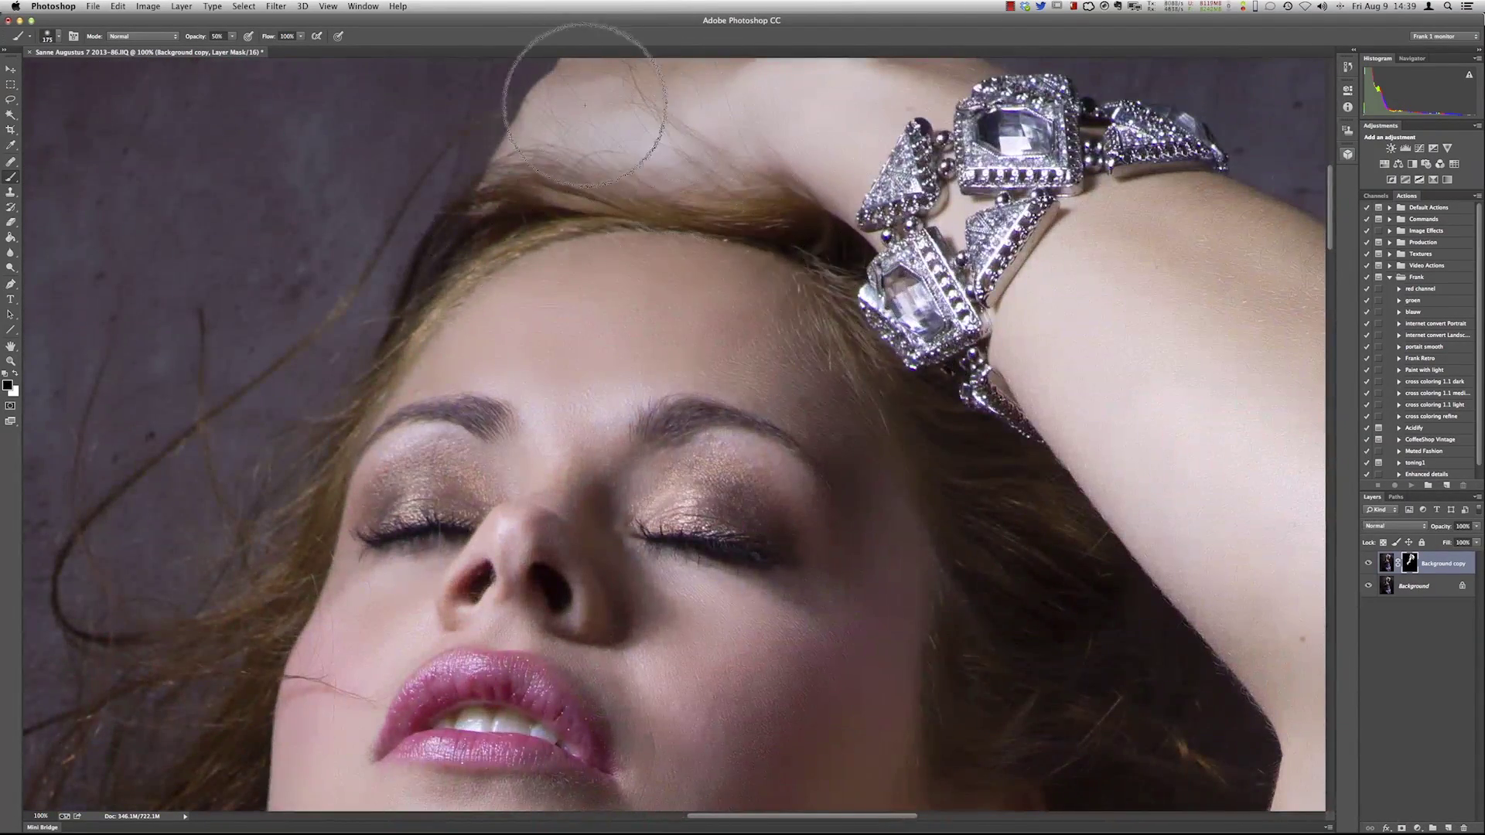
pyautogui.moveTo(947, 363)
pyautogui.mouseDown()
pyautogui.moveTo(917, 263)
pyautogui.moveTo(761, 116)
pyautogui.mouseUp()
pyautogui.moveTo(889, 679)
pyautogui.mouseDown()
pyautogui.moveTo(938, 417)
pyautogui.moveTo(1011, 198)
pyautogui.moveTo(1049, 398)
pyautogui.moveTo(1077, 188)
pyautogui.moveTo(640, 139)
pyautogui.moveTo(533, 616)
pyautogui.moveTo(629, 381)
pyautogui.mouseUp()
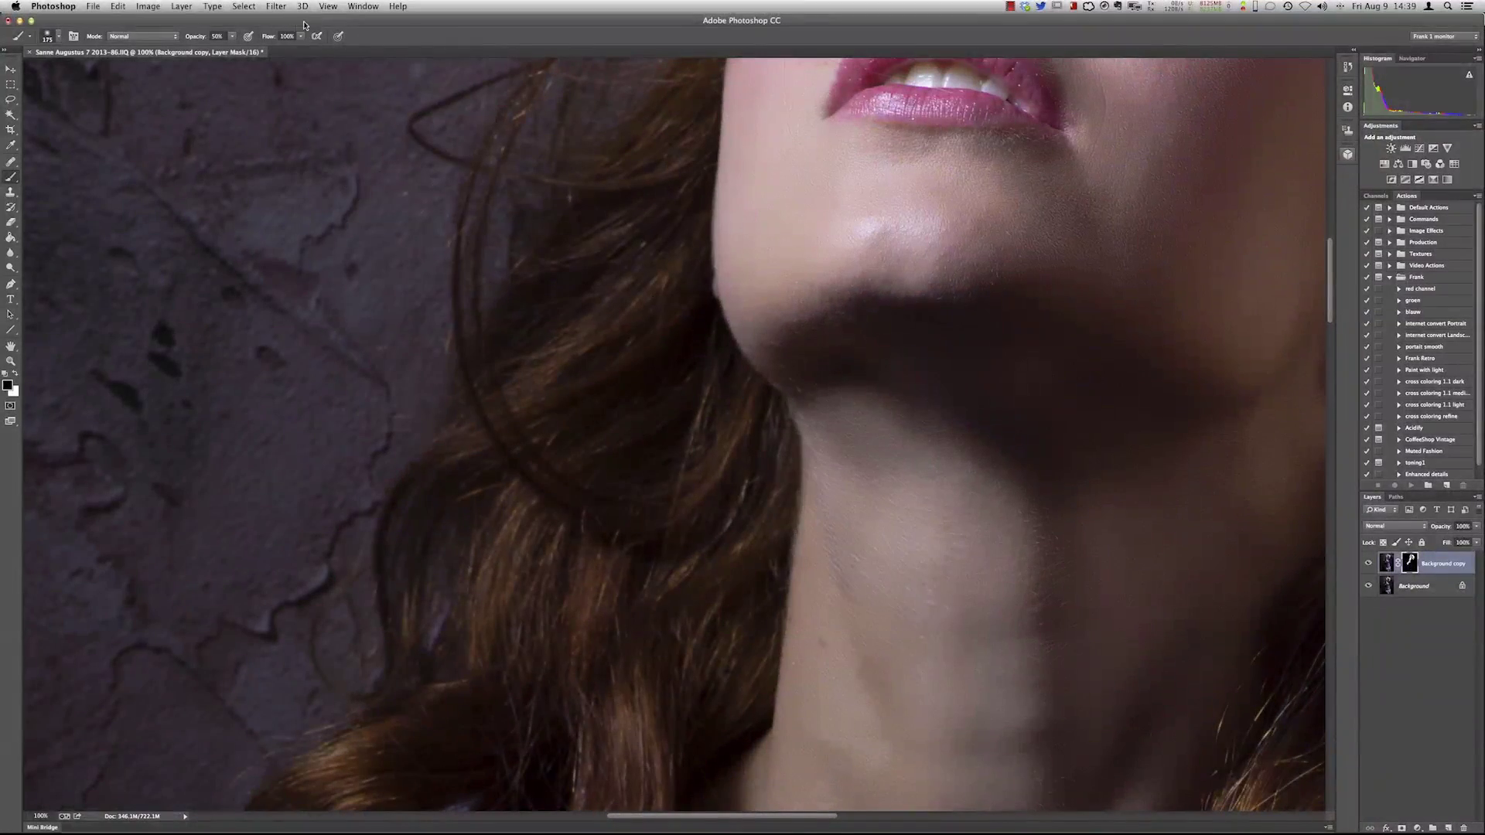
# Fit the whole portrait on screen and flatten the masked smoothing layer into the background
pyautogui.click(328, 6)
pyautogui.click(341, 118)
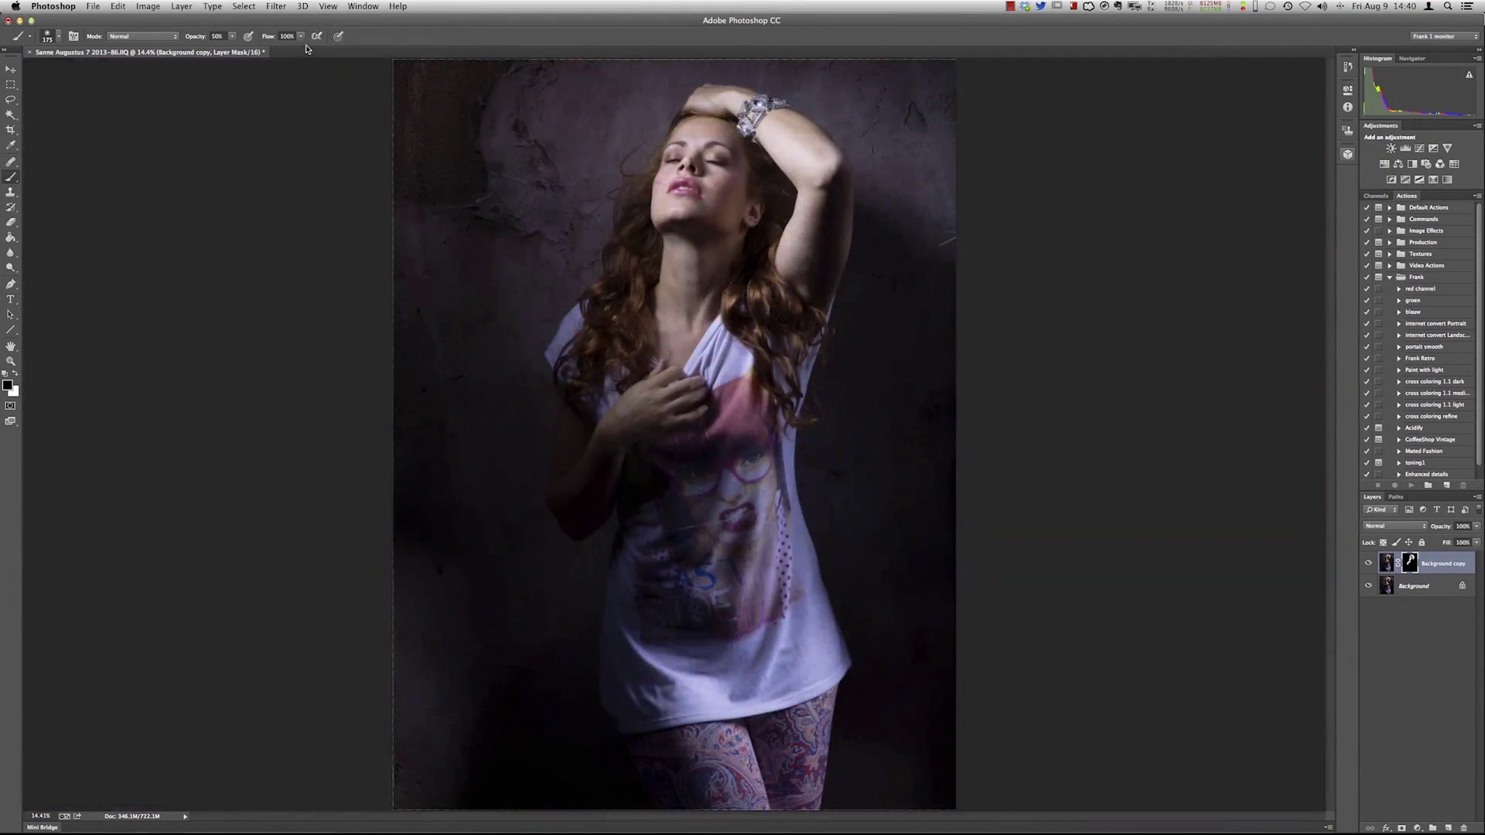
pyautogui.click(199, 8)
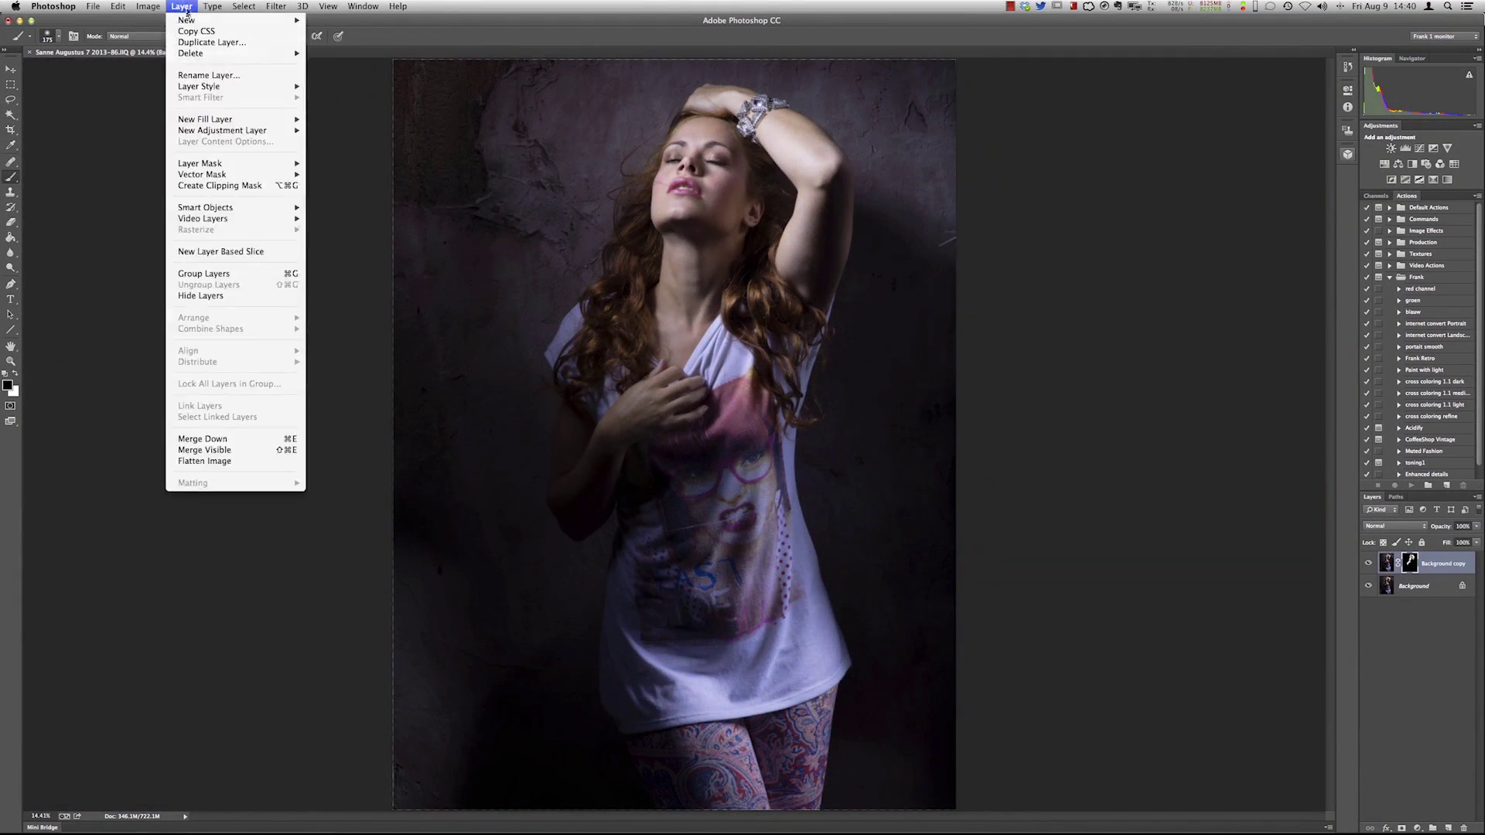
pyautogui.click(249, 459)
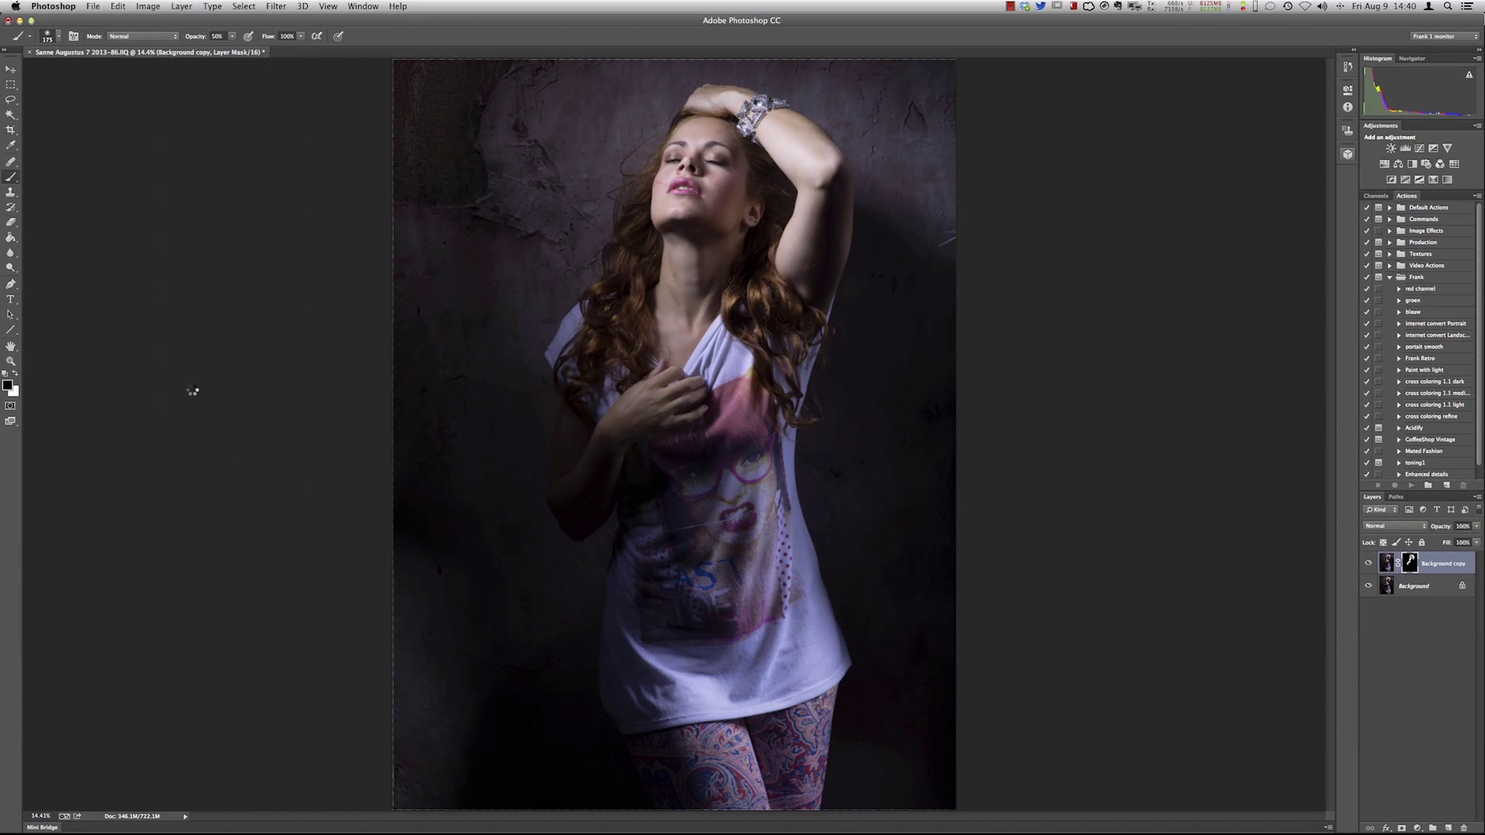